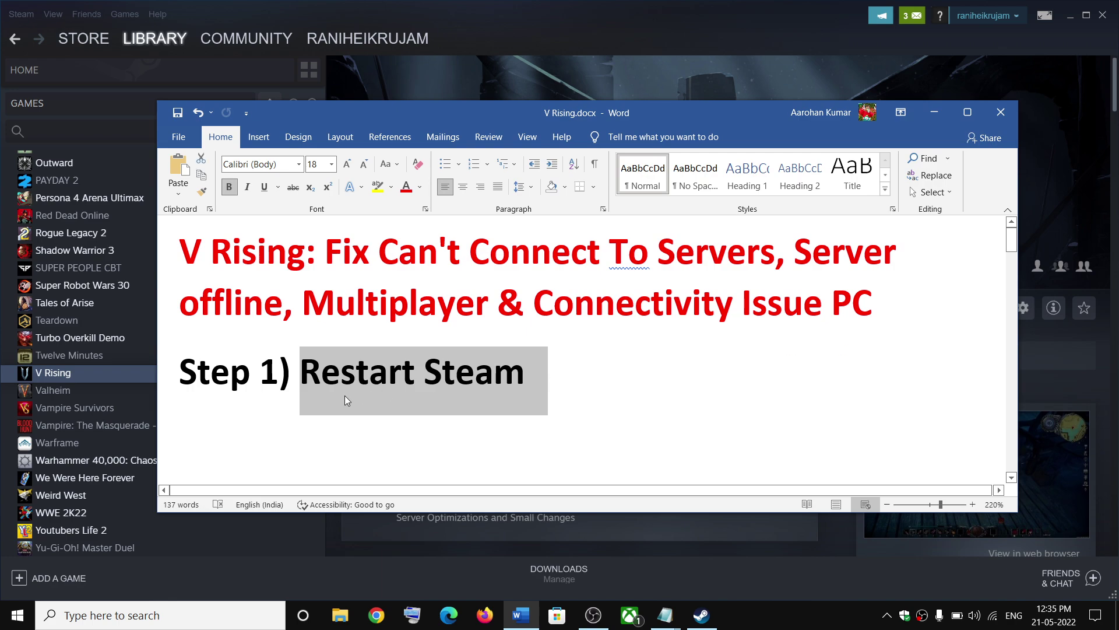
Step: Highlight the words "Restart Steam" in Step 1 of the V Rising document
left_click(345, 400)
key("ctrl+Left")
key("shift+End")
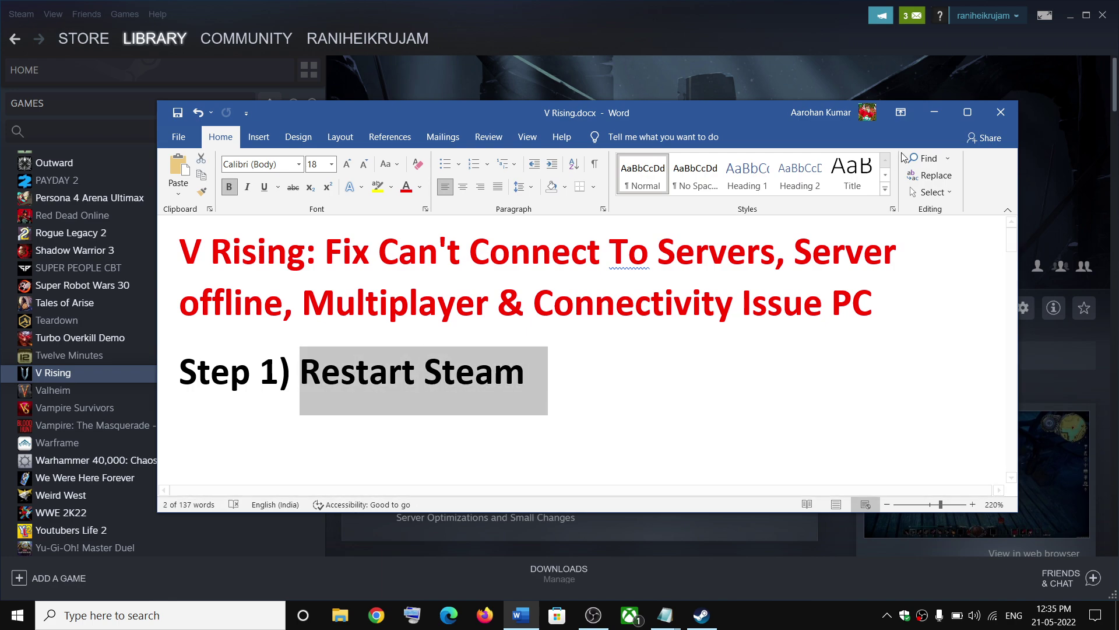
Step: Switch to Steam to view its client exit option, and search Windows for "stea"
left_click(940, 113)
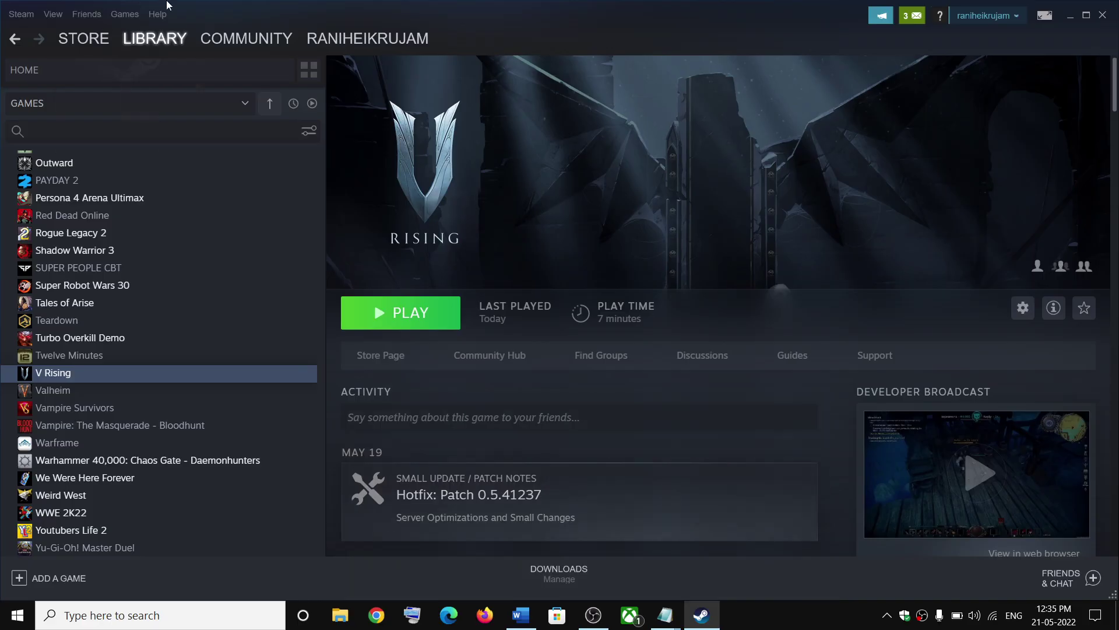
left_click(22, 15)
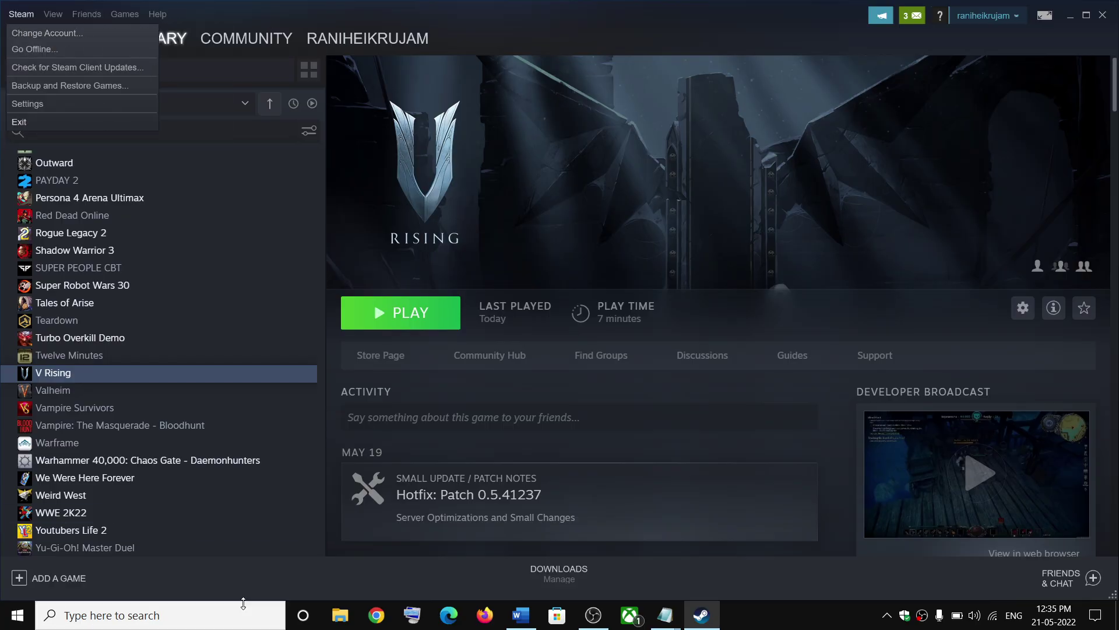
left_click(180, 615)
type("st")
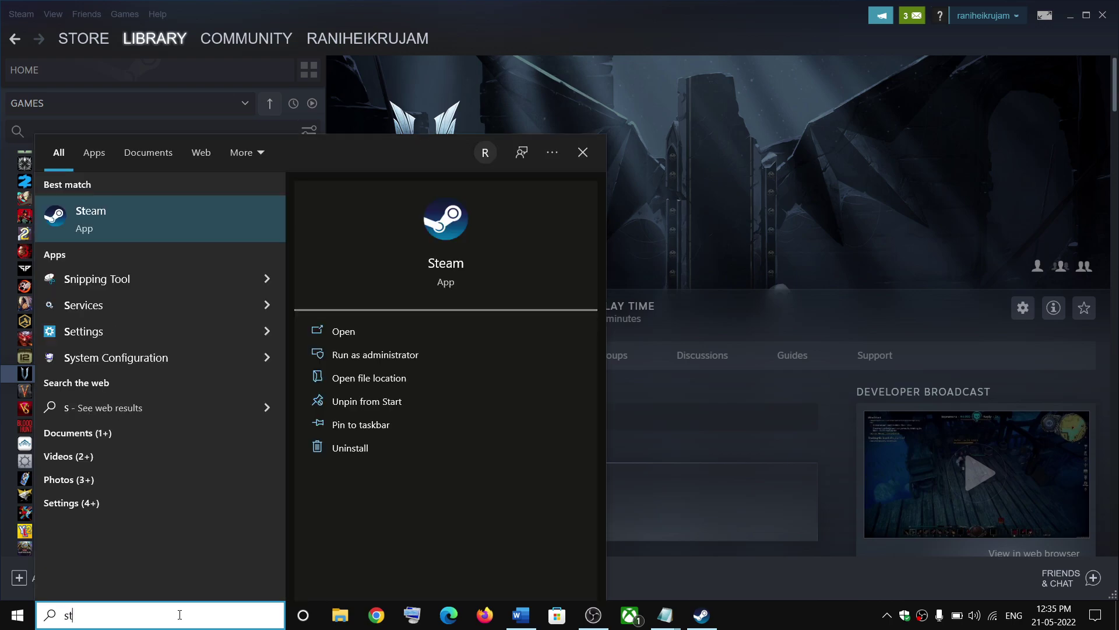
type("ea")
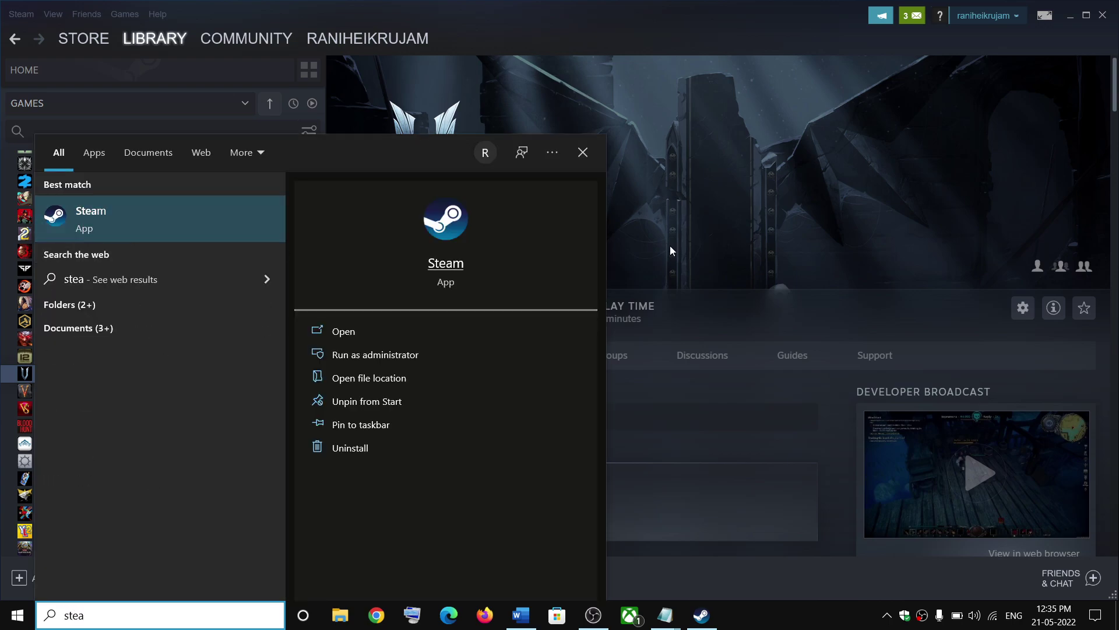
Step: Switch to the V Rising document in Word and highlight "Restart your PC" in Step 2
left_click(521, 615)
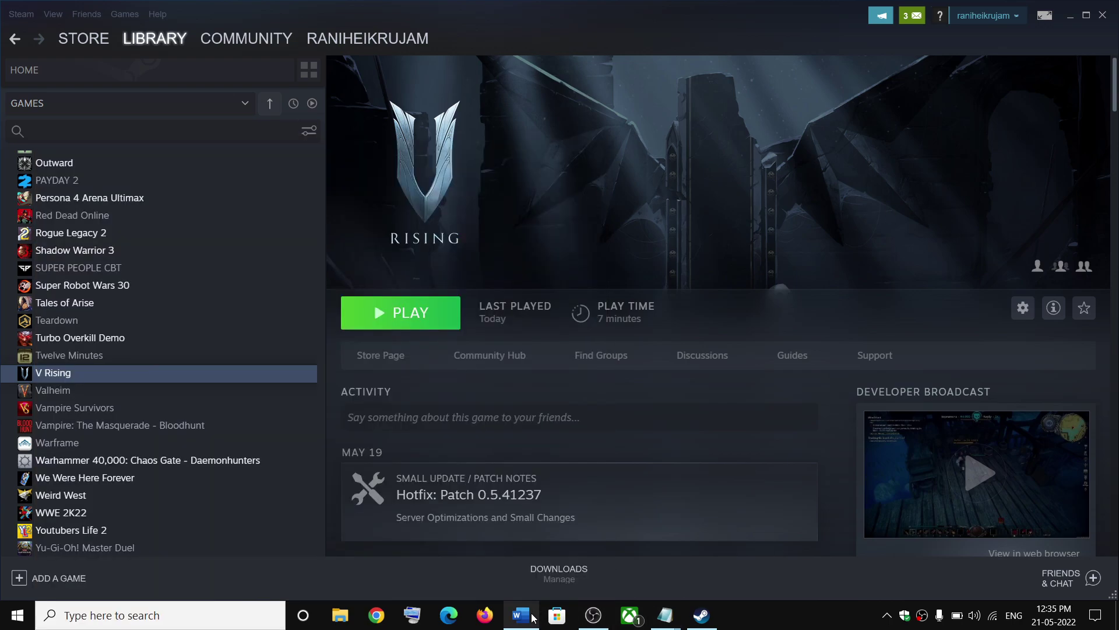
scroll(330, 311, "down", 3)
left_click_drag(300, 357, 614, 365)
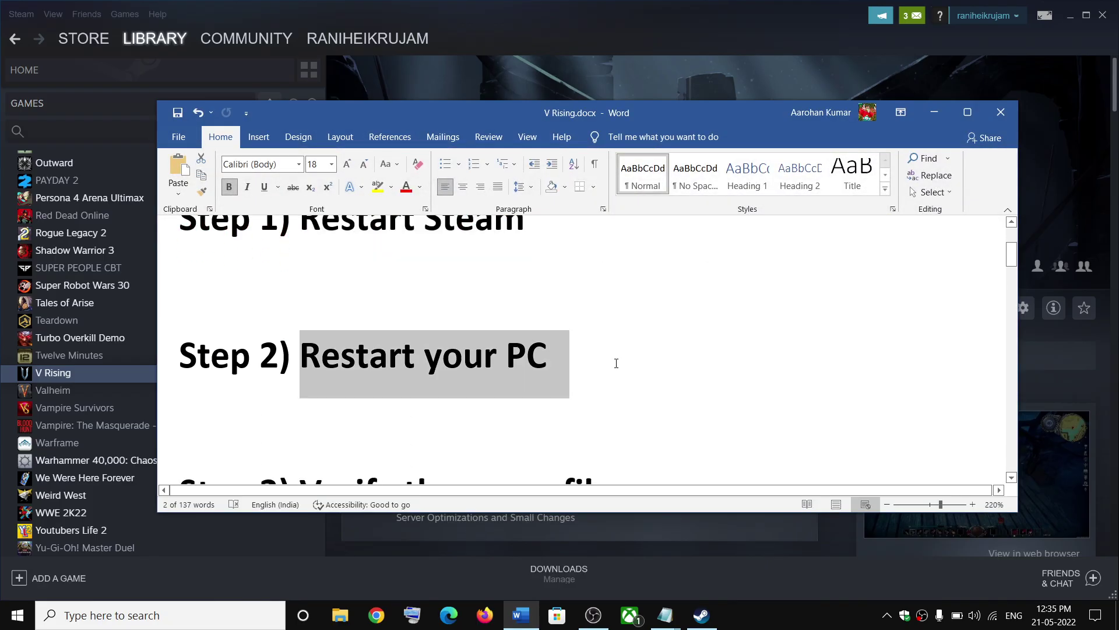
Step: Look at where the Windows power options are located, and dismiss them without restarting the PC
left_click(17, 615)
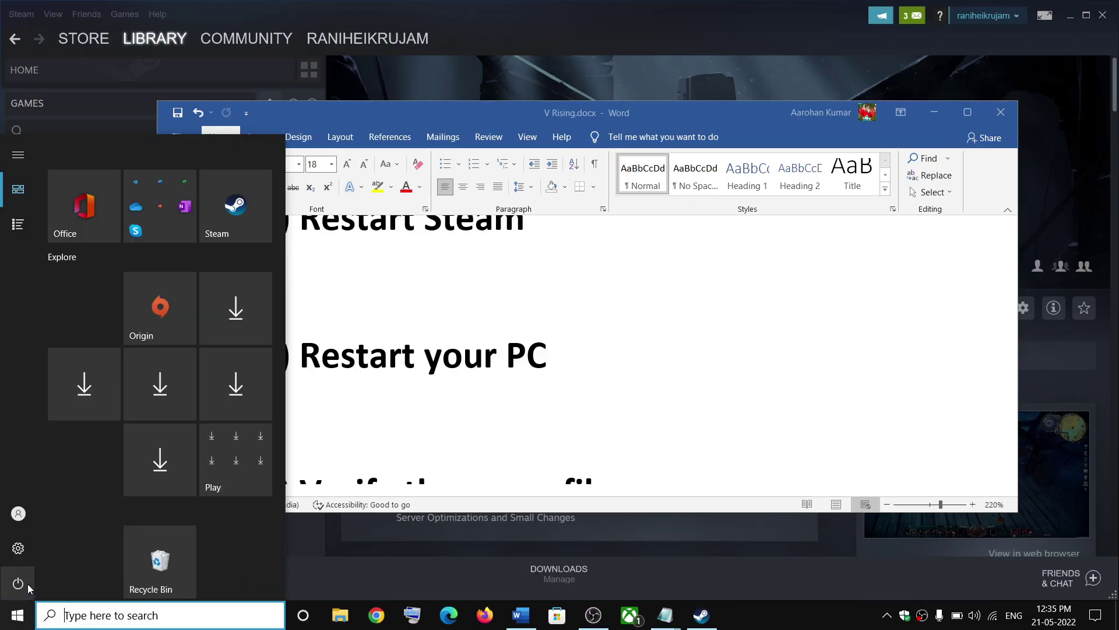
left_click(71, 574)
key("Escape")
key("Escape")
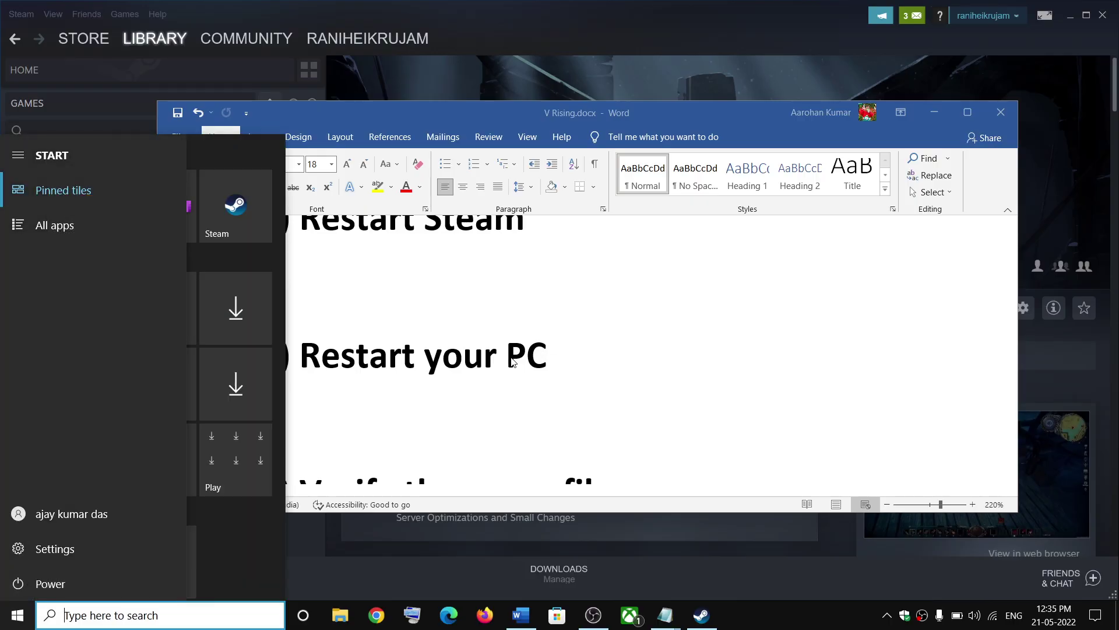
Step: Highlight the words "Verify the game files" in Step 3 of the document
scroll(327, 417, "down", 2)
scroll(327, 417, "up", 1)
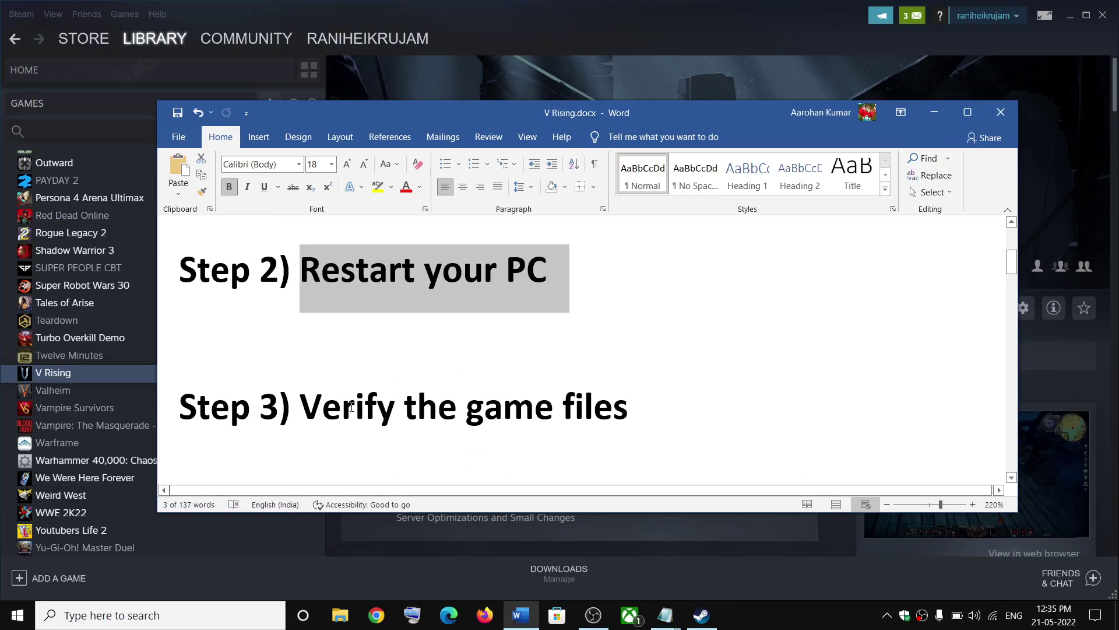
left_click_drag(300, 416, 623, 424)
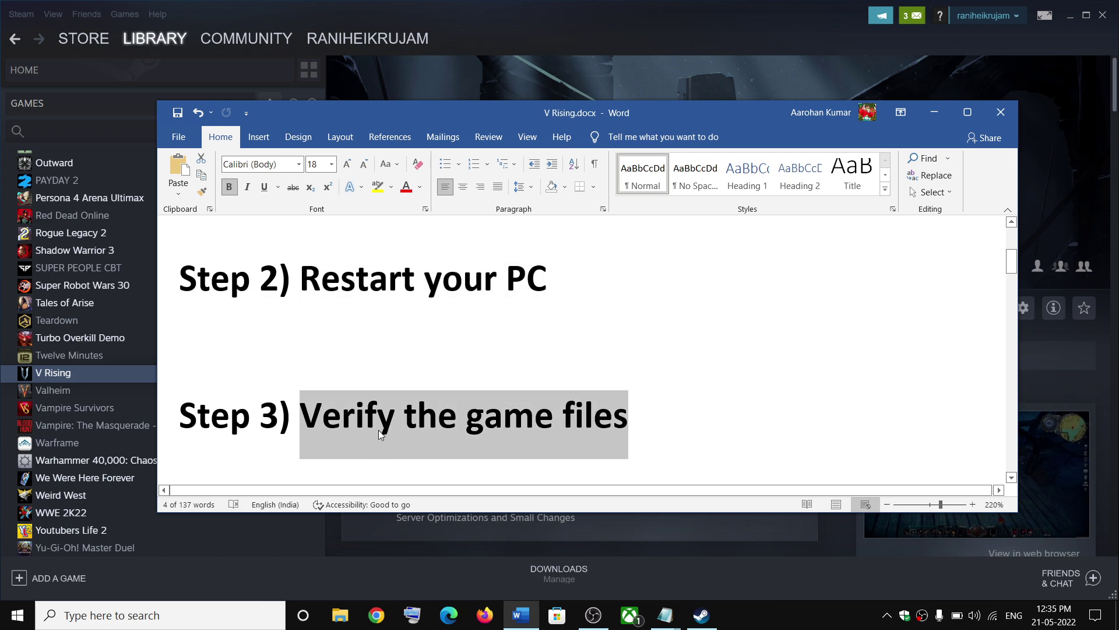
Step: Switch to Steam and view the game file integrity option in V Rising's Local Files properties, and close the properties
left_click(934, 112)
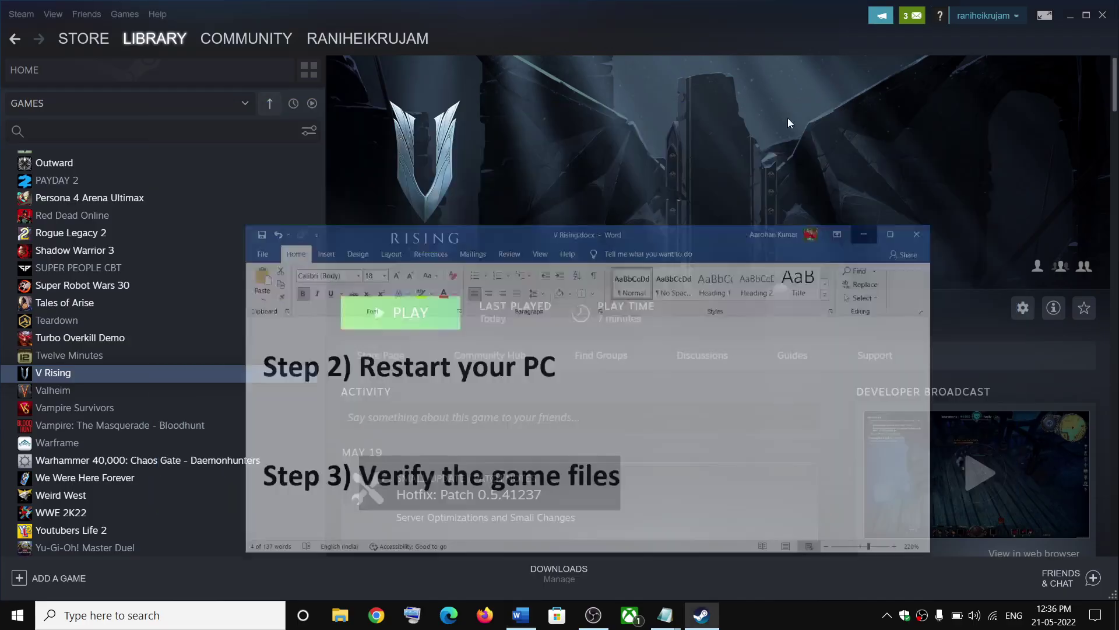
right_click(66, 382)
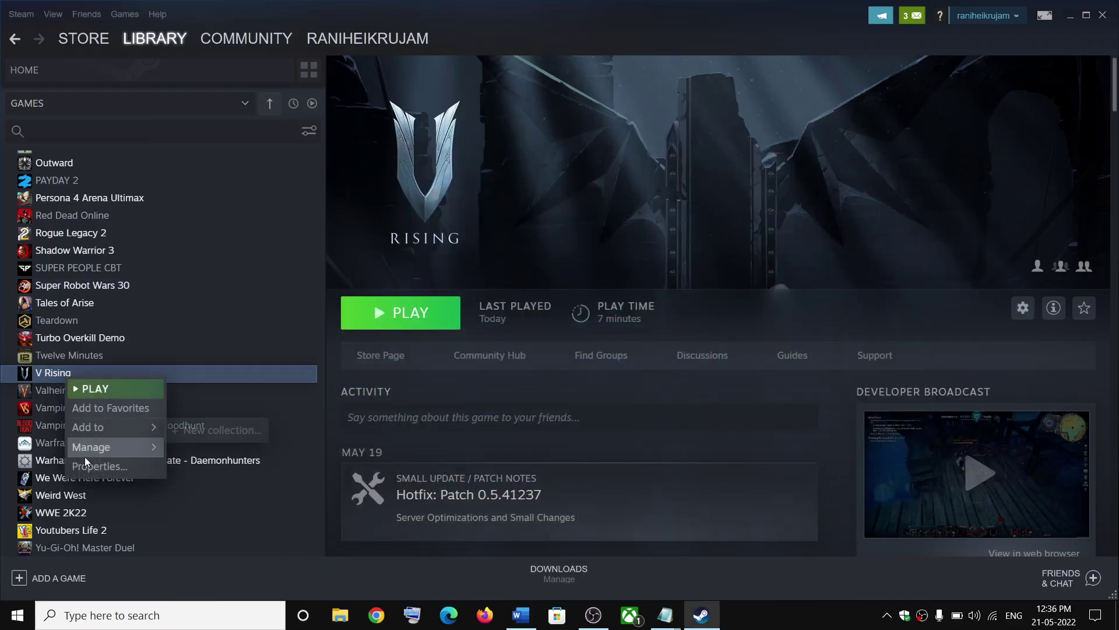
left_click(86, 473)
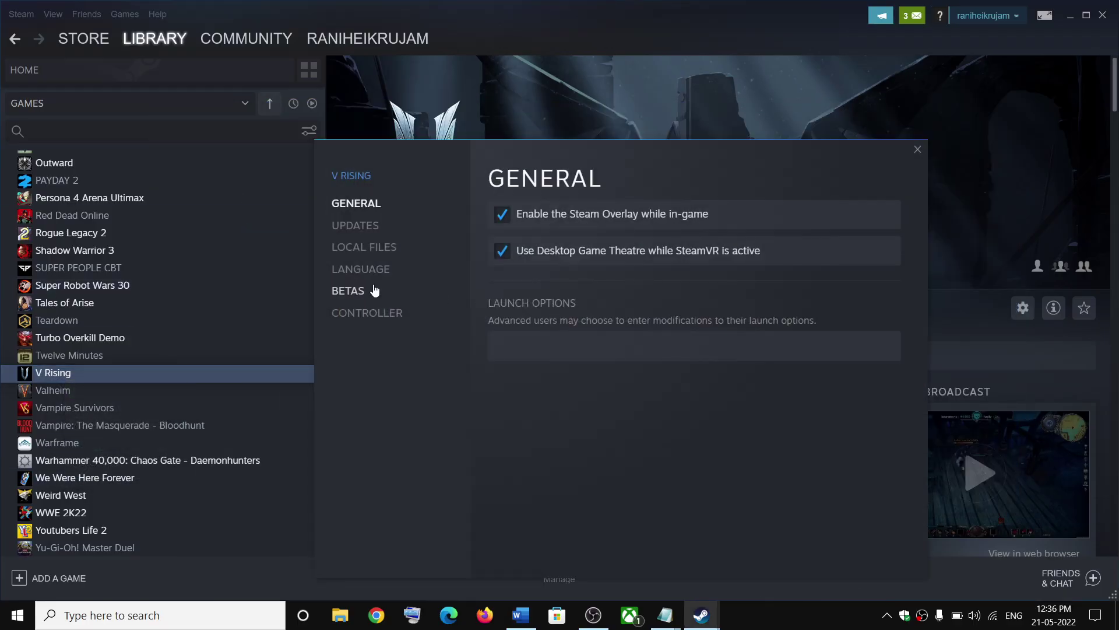
left_click(358, 249)
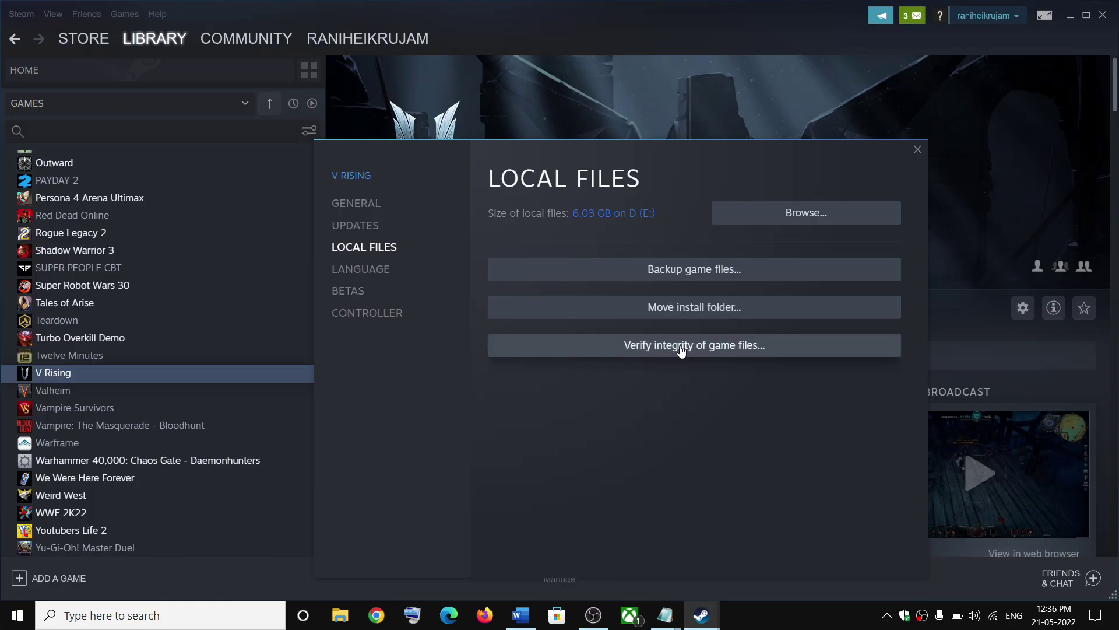
left_click(914, 150)
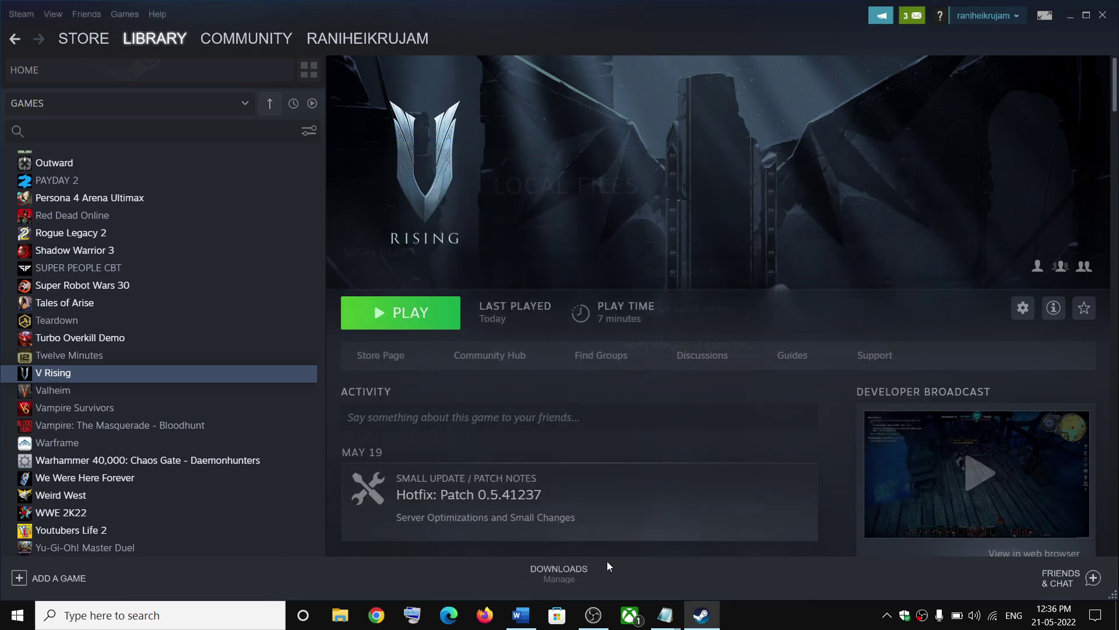
Step: Switch to the Word document and highlight the Step 4 instruction about correct date, time, time zone and region
left_click(520, 615)
scroll(424, 389, "down", 1)
scroll(424, 389, "down", 3)
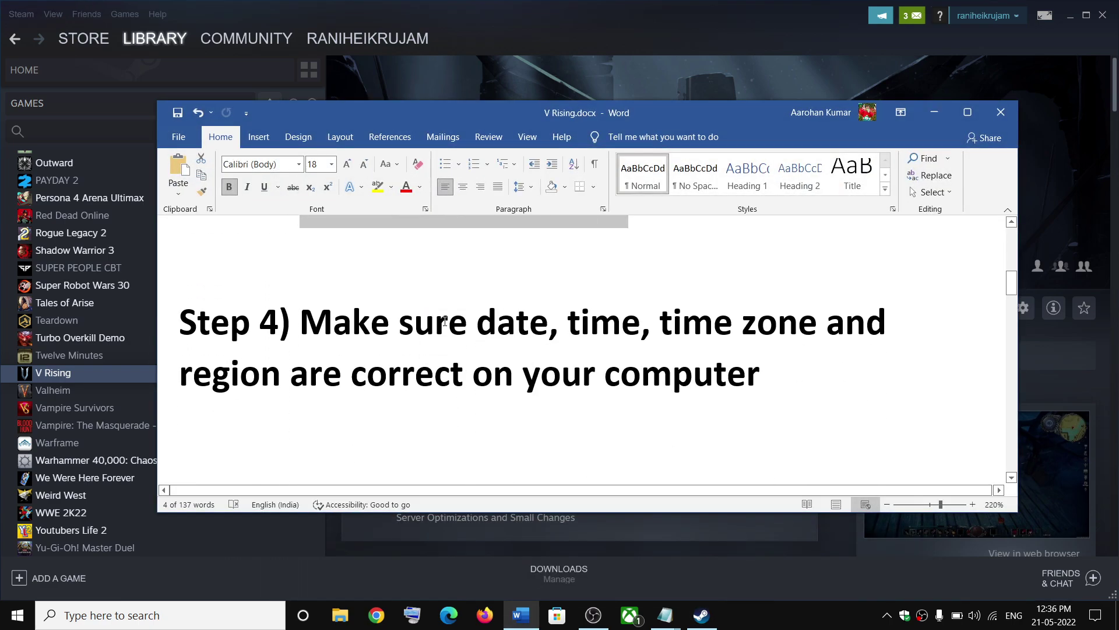
left_click_drag(400, 323, 762, 375)
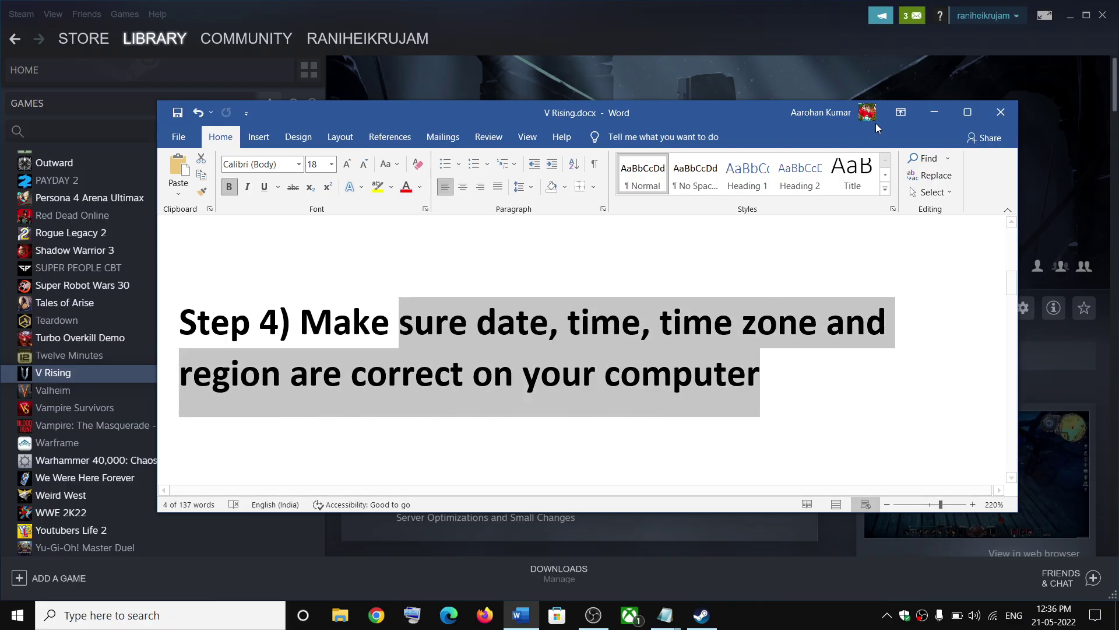
Step: Switch to the Windows Date & time settings and synchronize the clock
left_click(934, 112)
right_click(1059, 626)
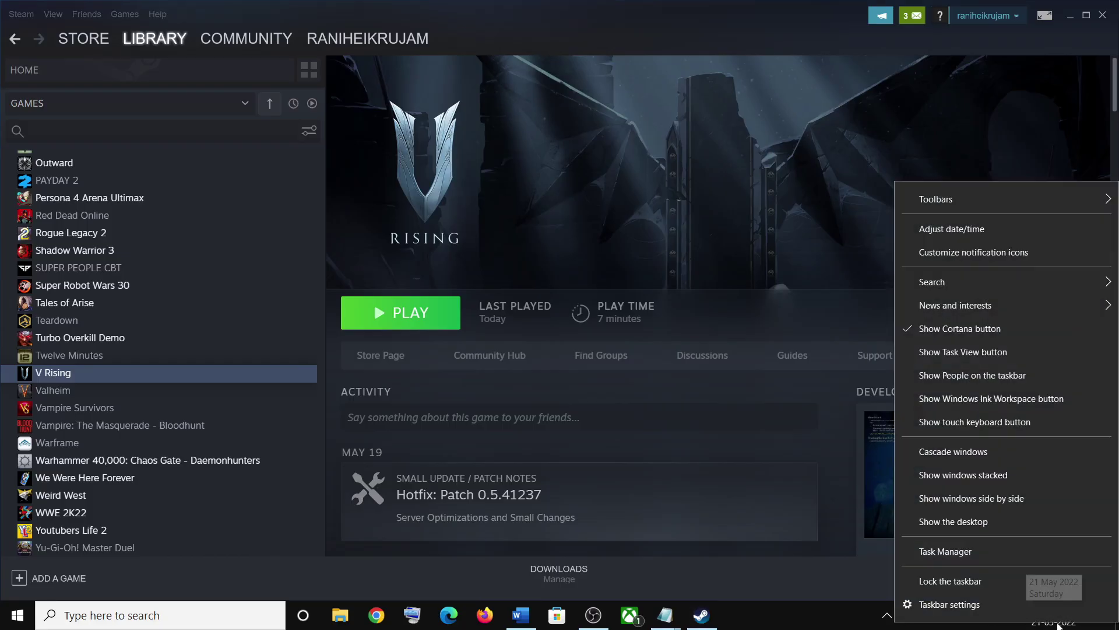
left_click(975, 228)
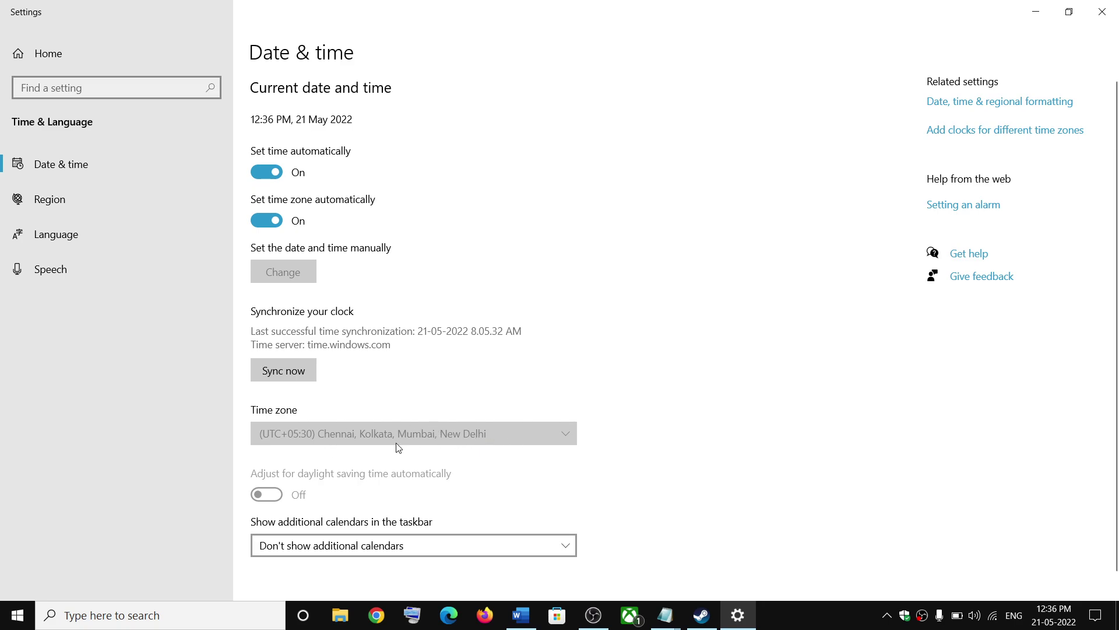
left_click(285, 371)
Step: Review the country choices in the Windows Region settings, and close Settings
left_click(59, 200)
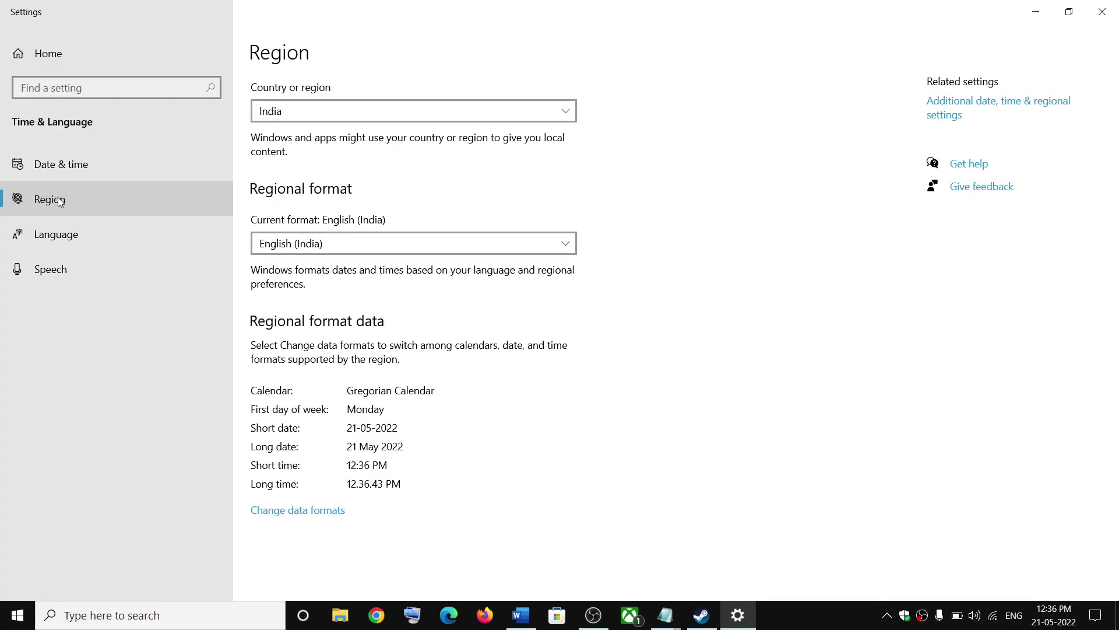
left_click(336, 117)
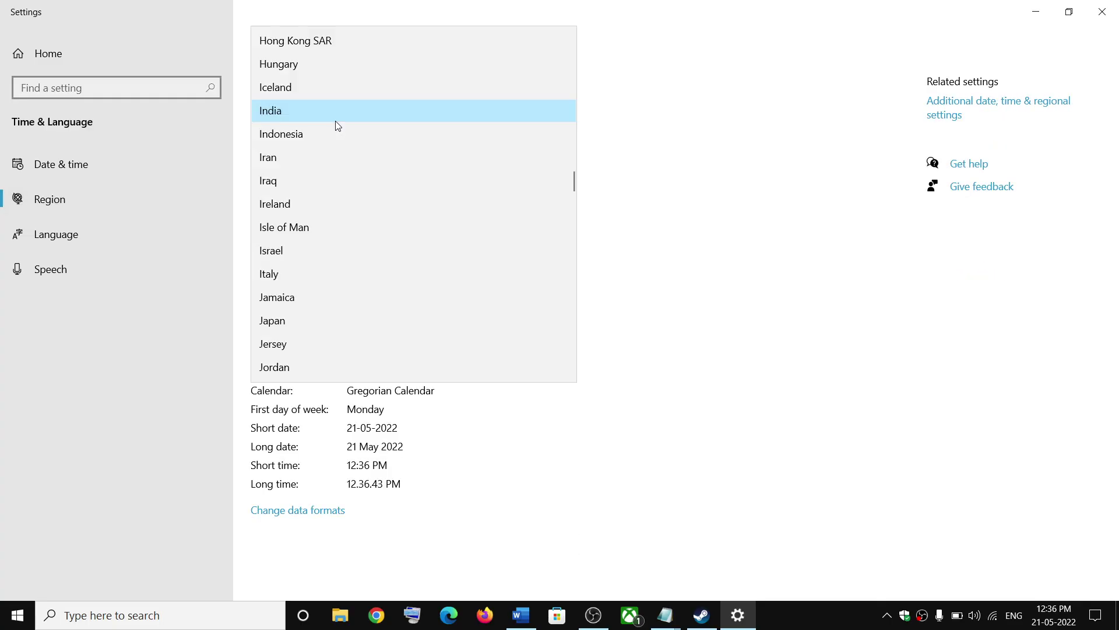
left_click(1102, 12)
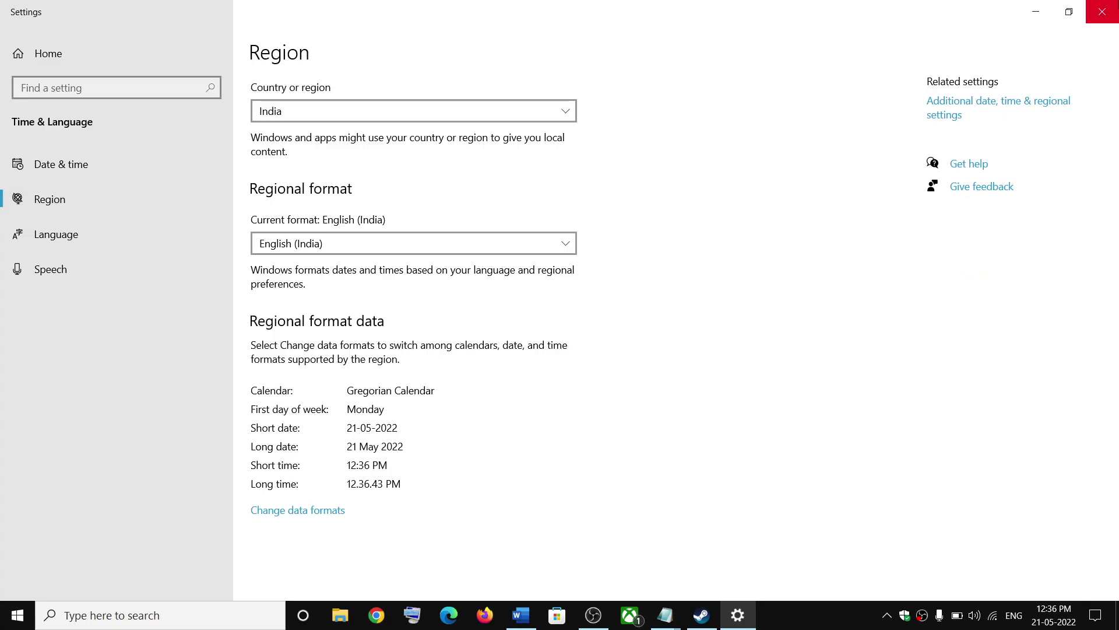
left_click(1109, 16)
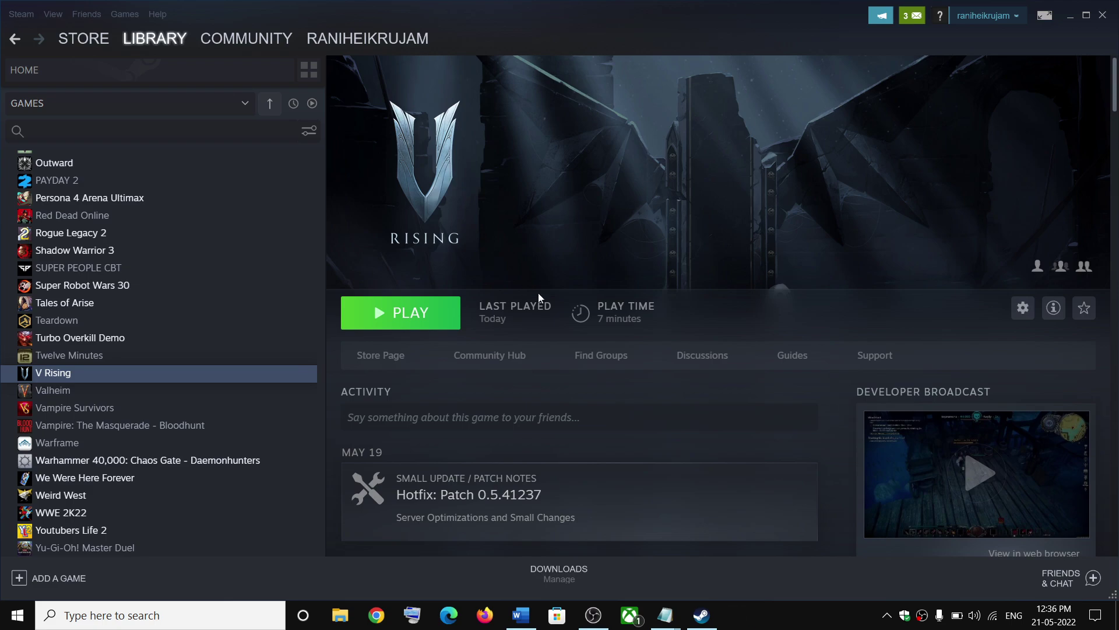
Step: Switch to the Word document and highlight the Step 5 text about allowing the game exe through antivirus and Windows Security
left_click(522, 618)
scroll(493, 357, "down", 3)
left_click_drag(342, 356, 317, 410)
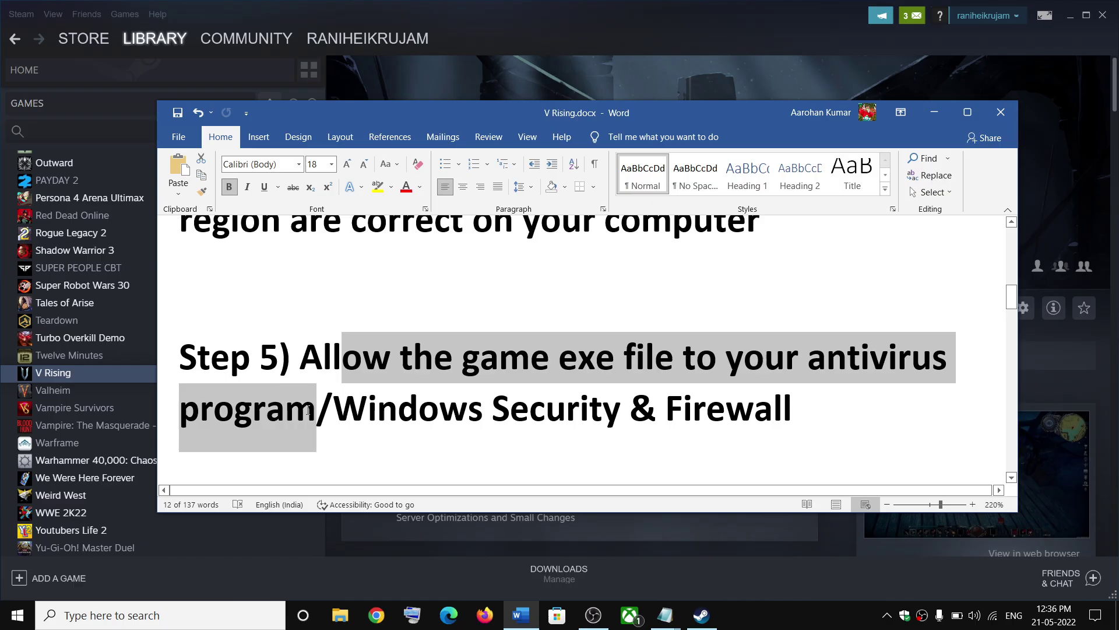
left_click(650, 378)
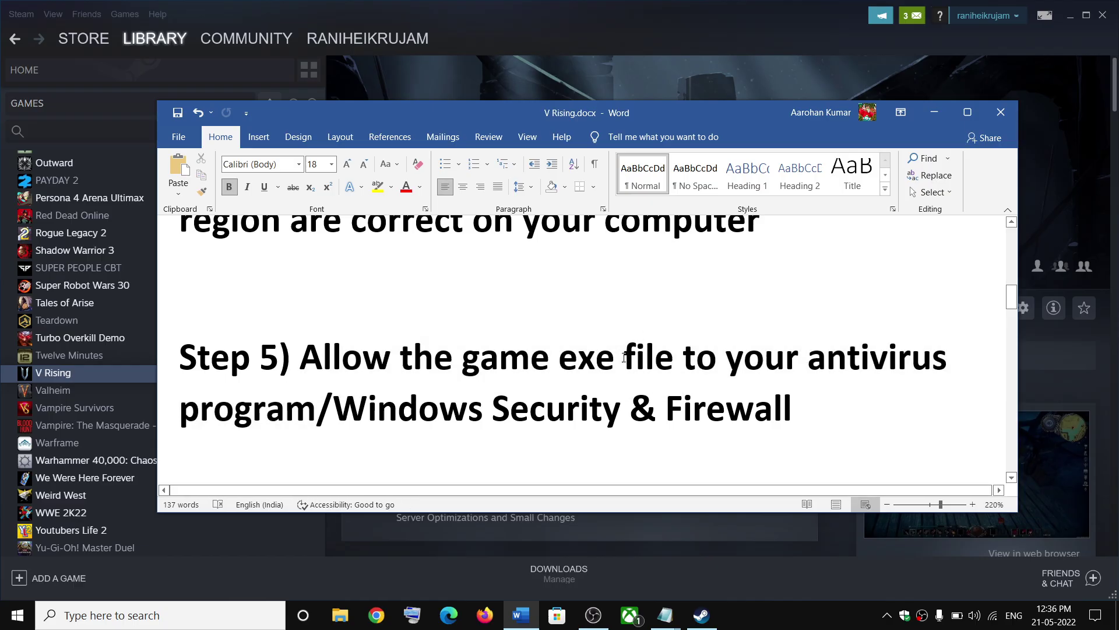
left_click_drag(506, 357, 627, 415)
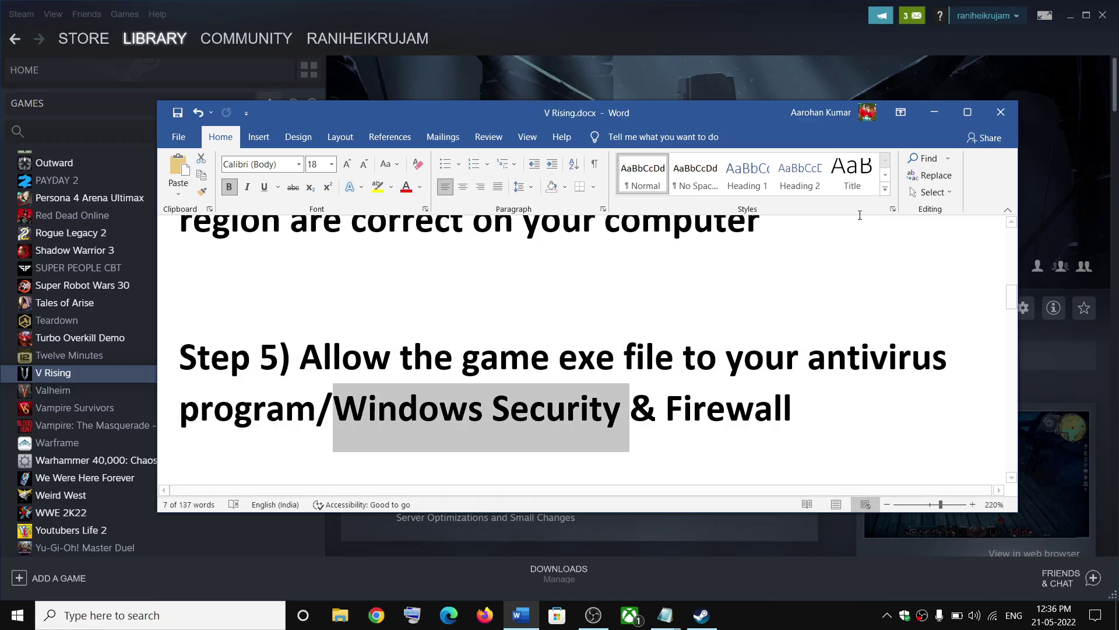
Step: Switch to Windows Settings and open Virus & threat protection under Windows Security in Update & Security
left_click(925, 113)
left_click(17, 615)
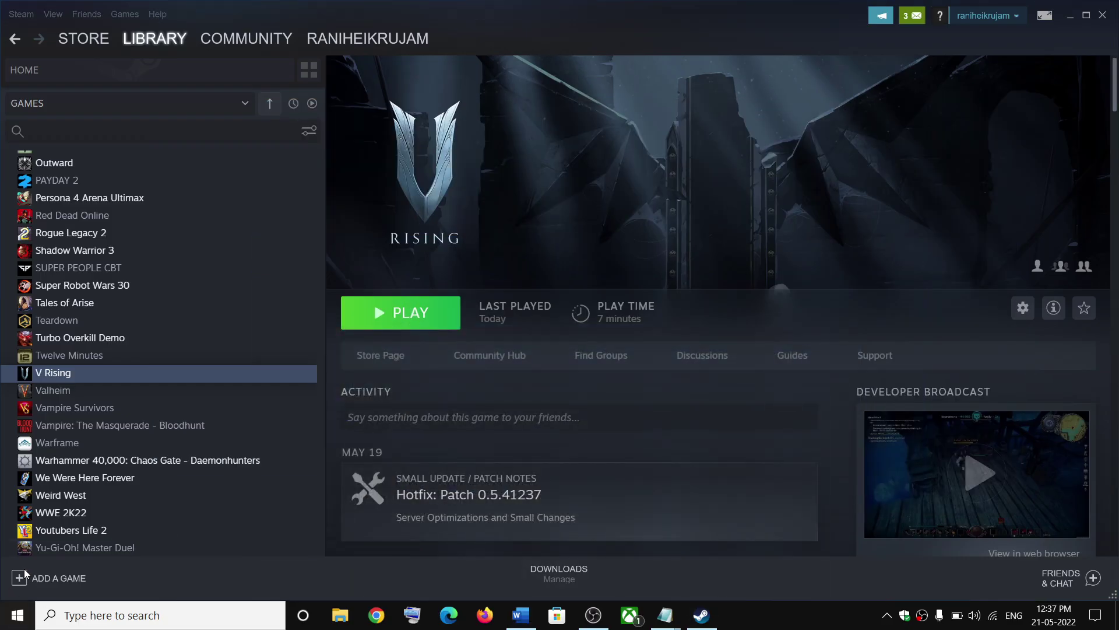
left_click(25, 551)
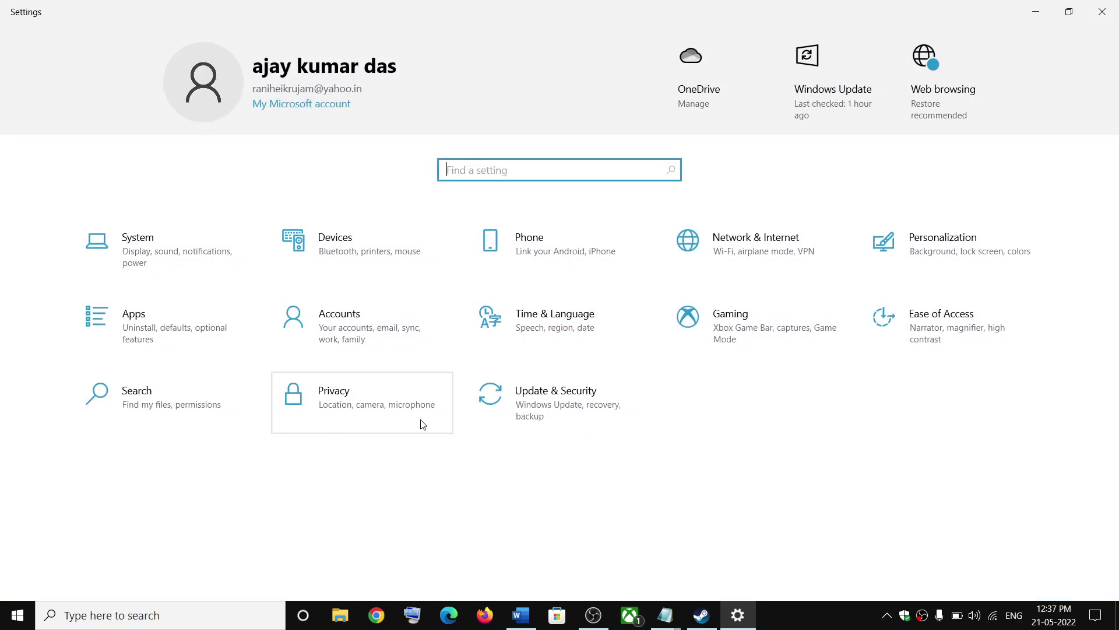
left_click(569, 411)
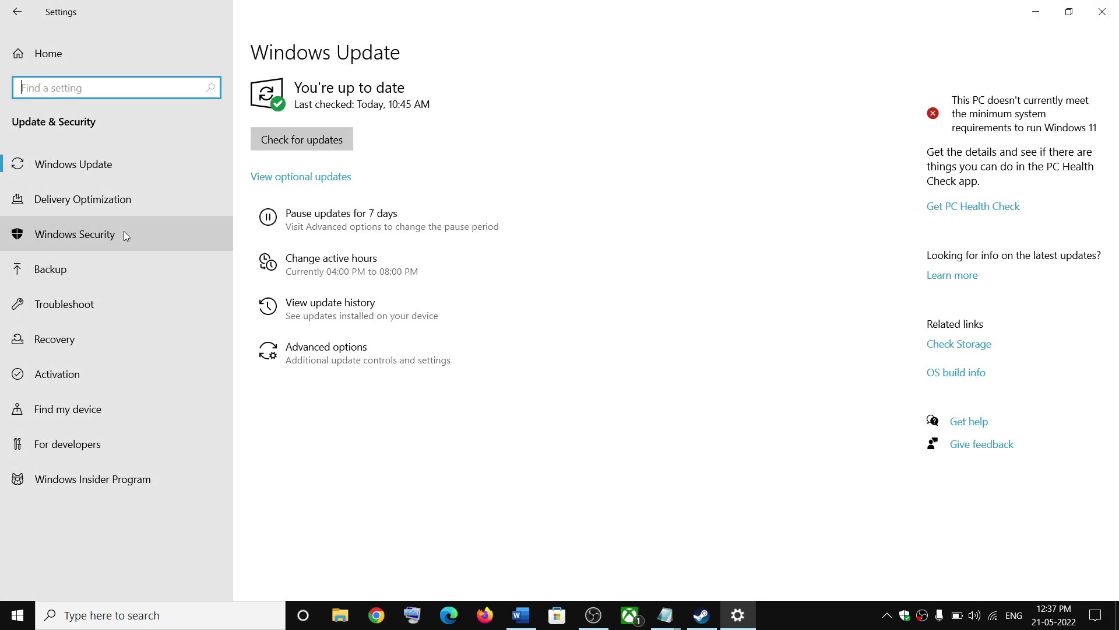
left_click(124, 235)
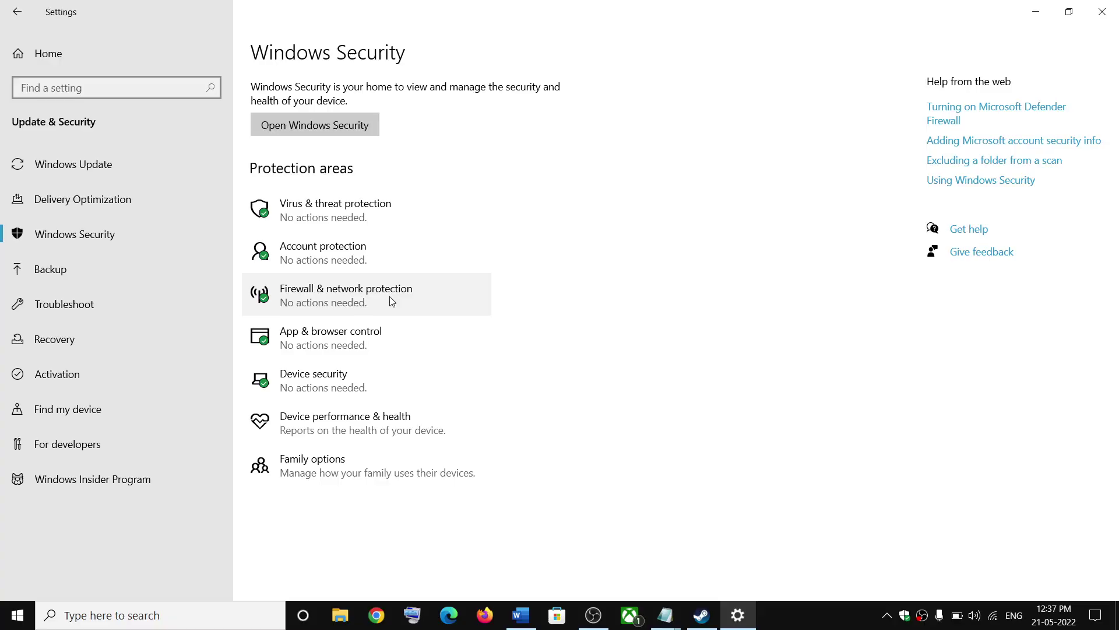
left_click(358, 224)
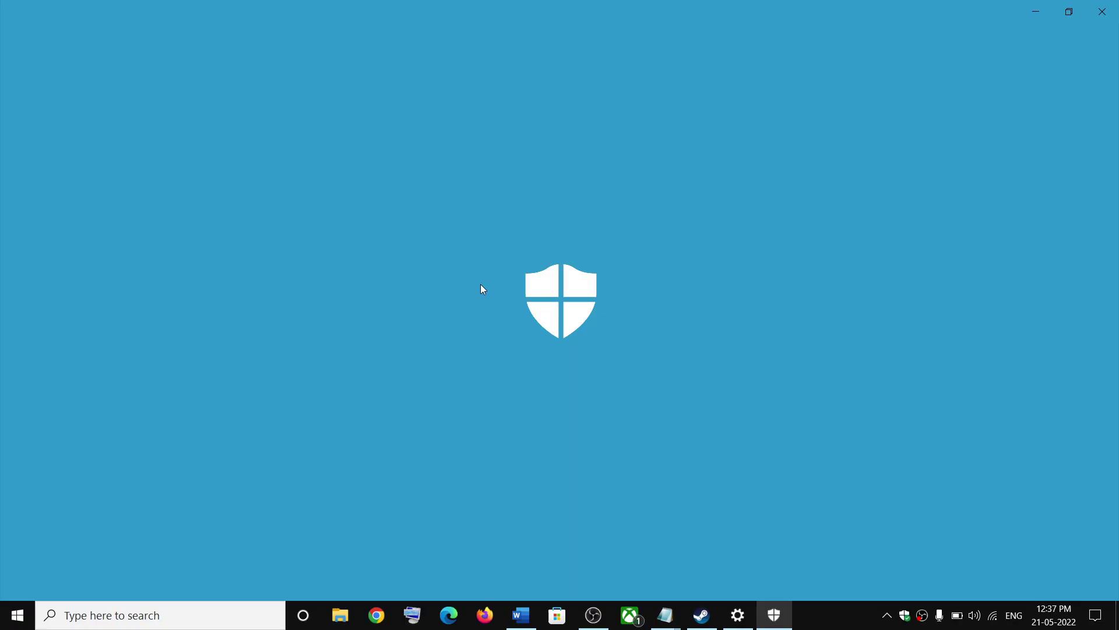
Step: Open the Ransomware protection settings for allowing an app through Controlled folder access
scroll(374, 544, "down", 1)
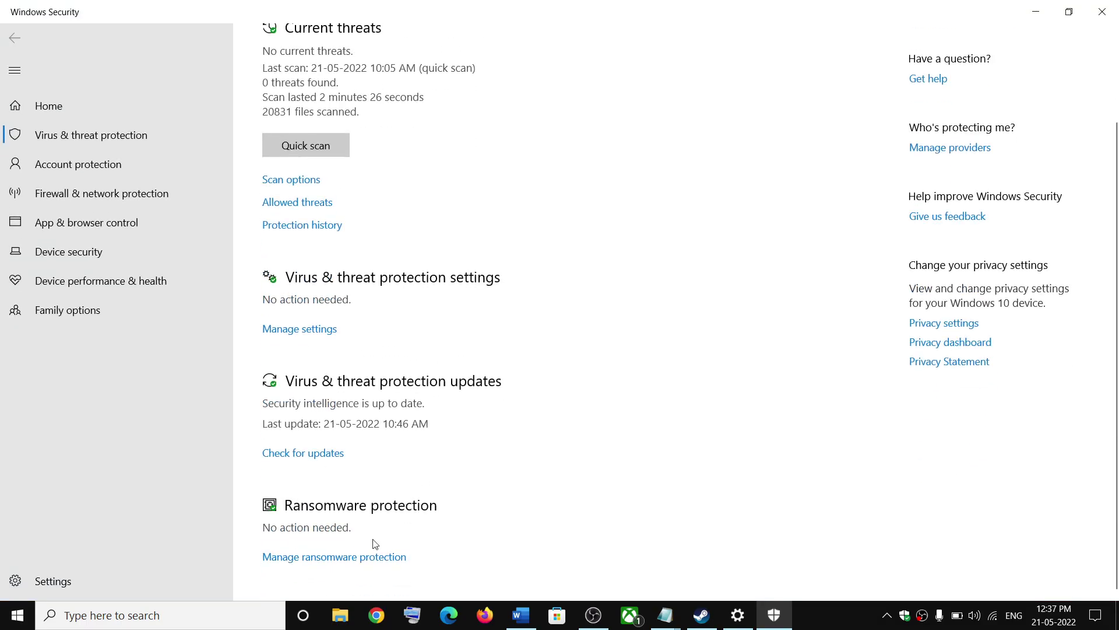
left_click(353, 561)
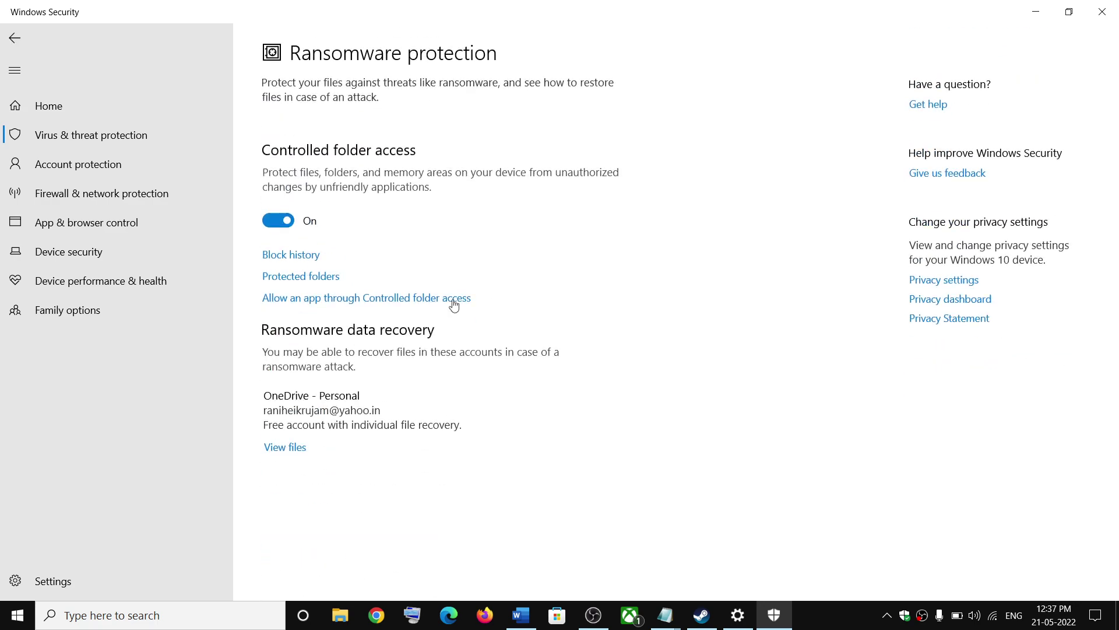
left_click(380, 304)
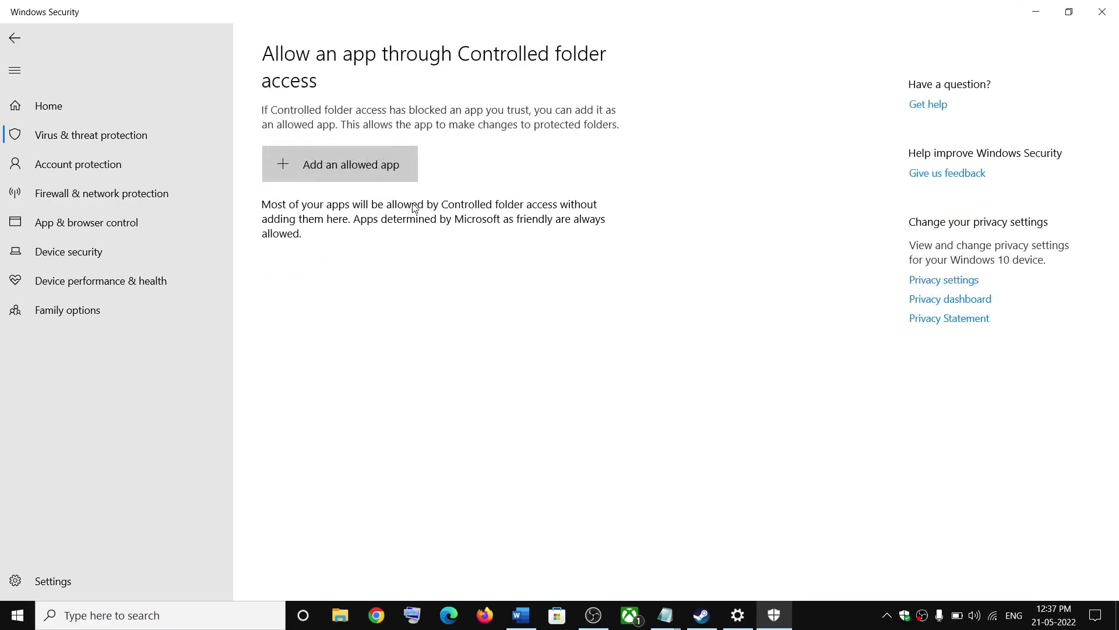
Step: Start adding an allowed app to Controlled folder access by browsing all apps
scroll(379, 155, "down", 2)
left_click(345, 97)
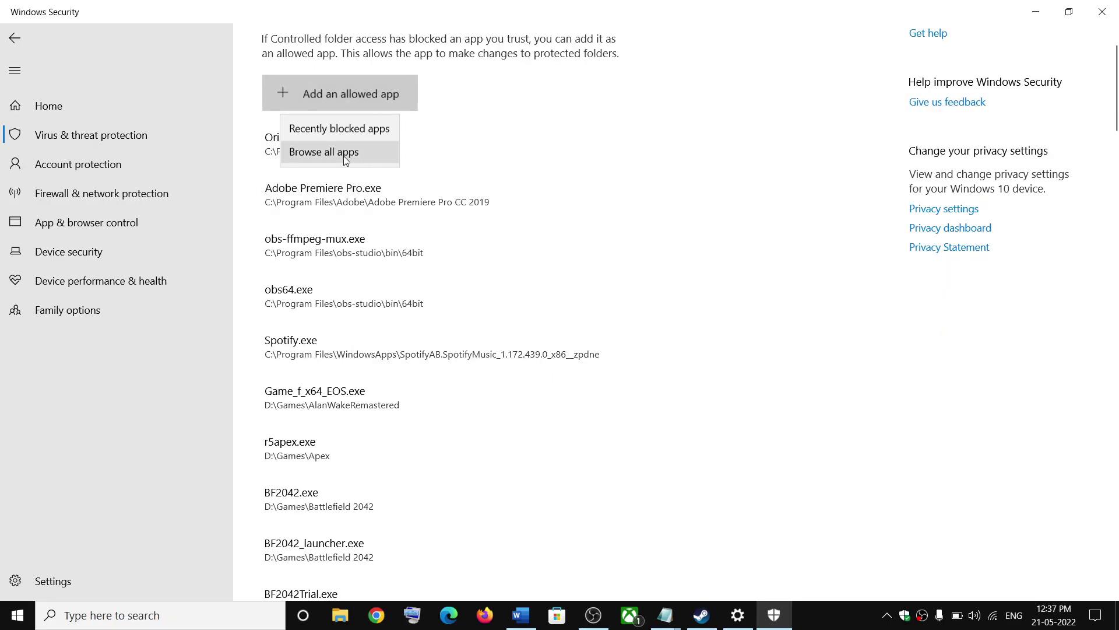
left_click(335, 153)
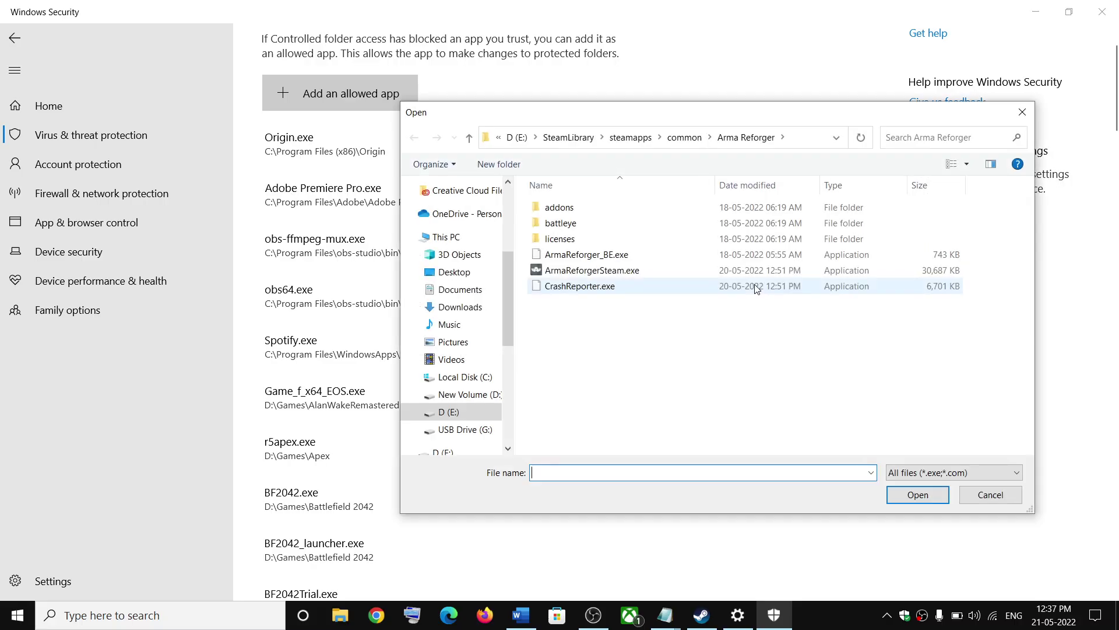
Step: Browse to the Steam games folder at C:\Program Files (x86)\Steam\steamapps\common
left_click(451, 377)
scroll(659, 355, "down", 2)
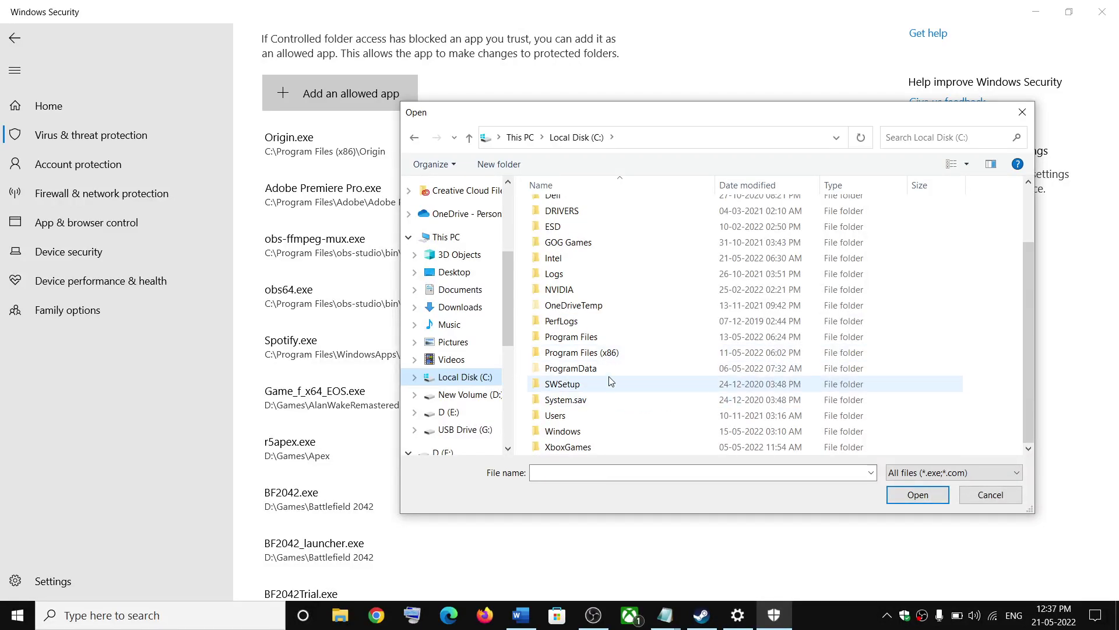
double_click(578, 352)
scroll(617, 385, "down", 3)
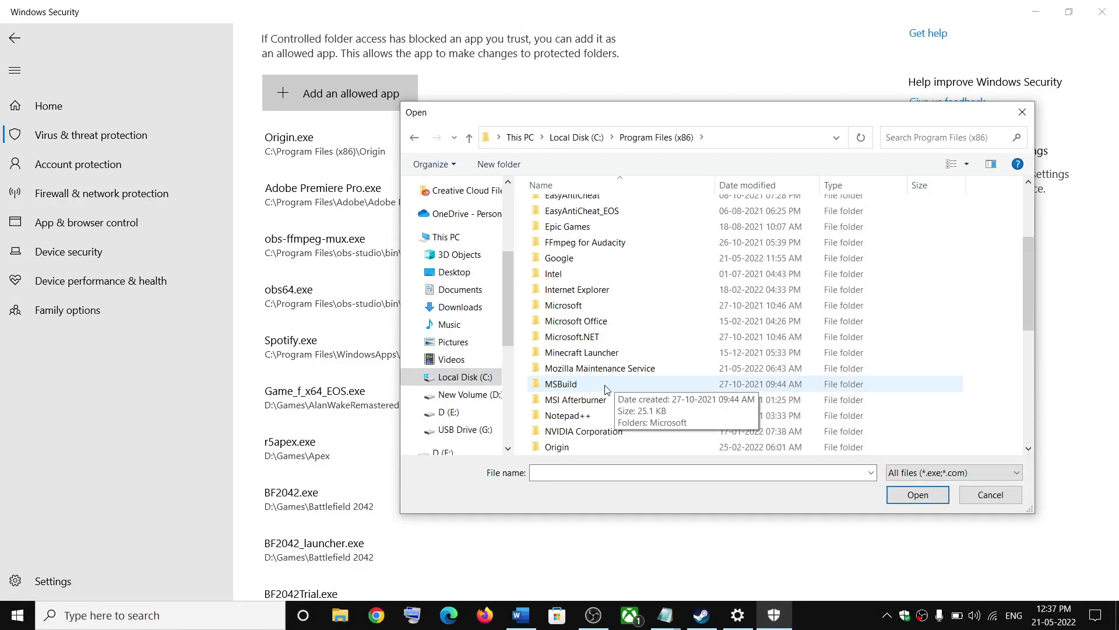
scroll(617, 384, "down", 2)
scroll(583, 379, "down", 2)
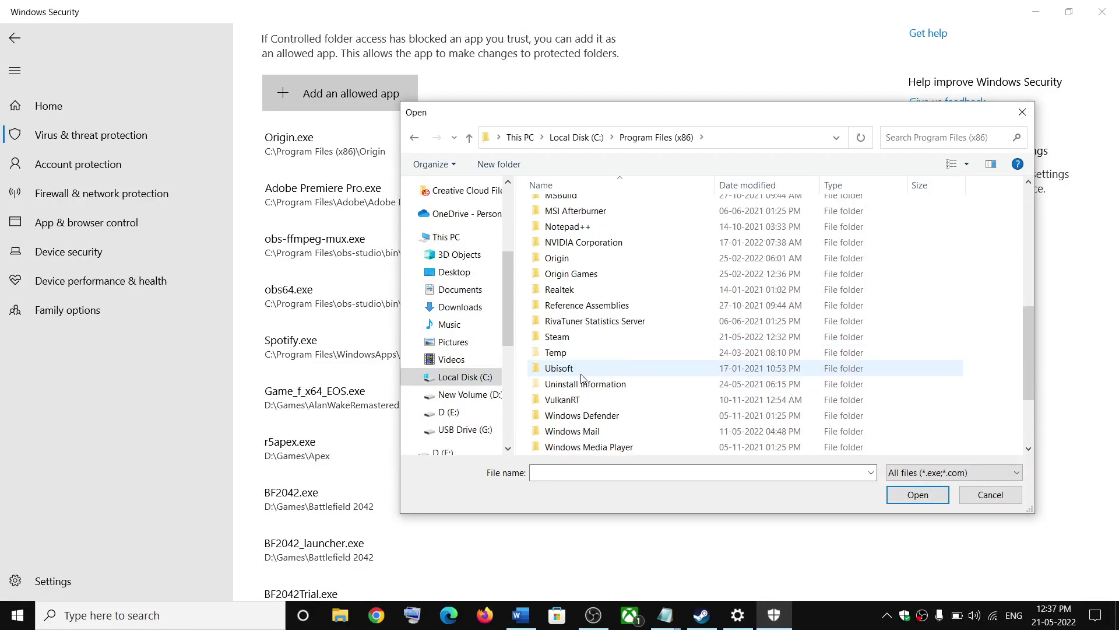
double_click(574, 337)
scroll(586, 338, "down", 2)
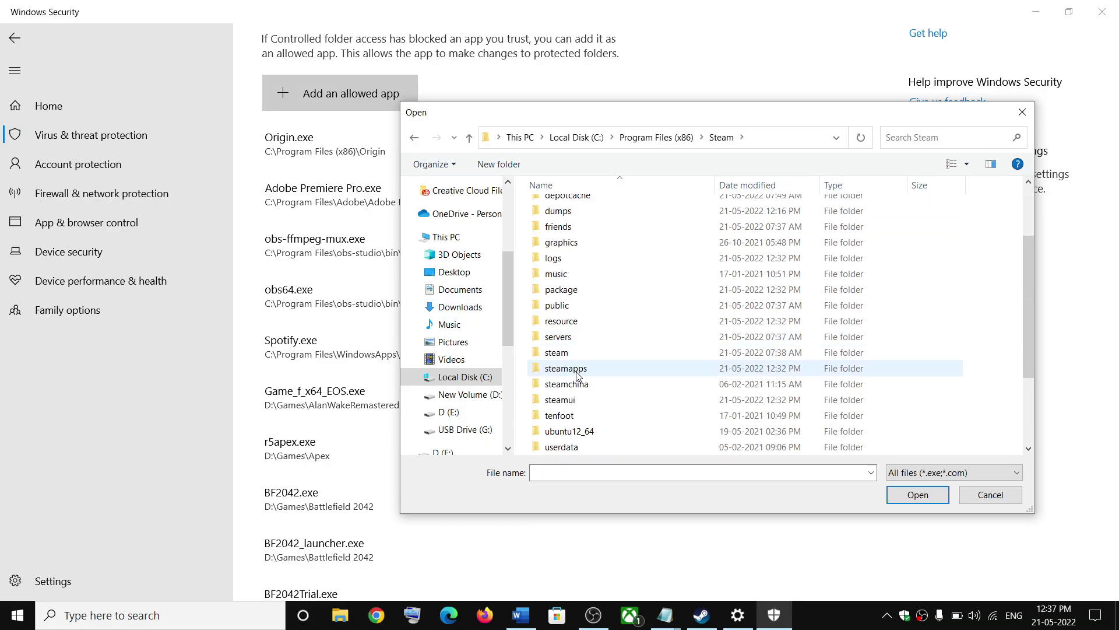
left_click(577, 372)
double_click(580, 371)
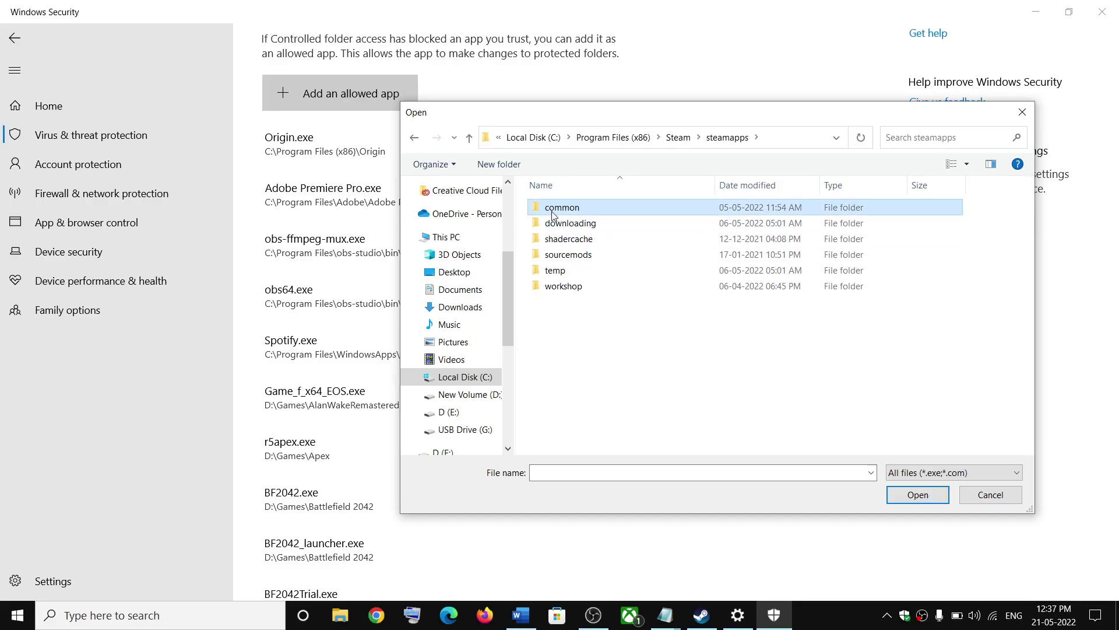
double_click(562, 208)
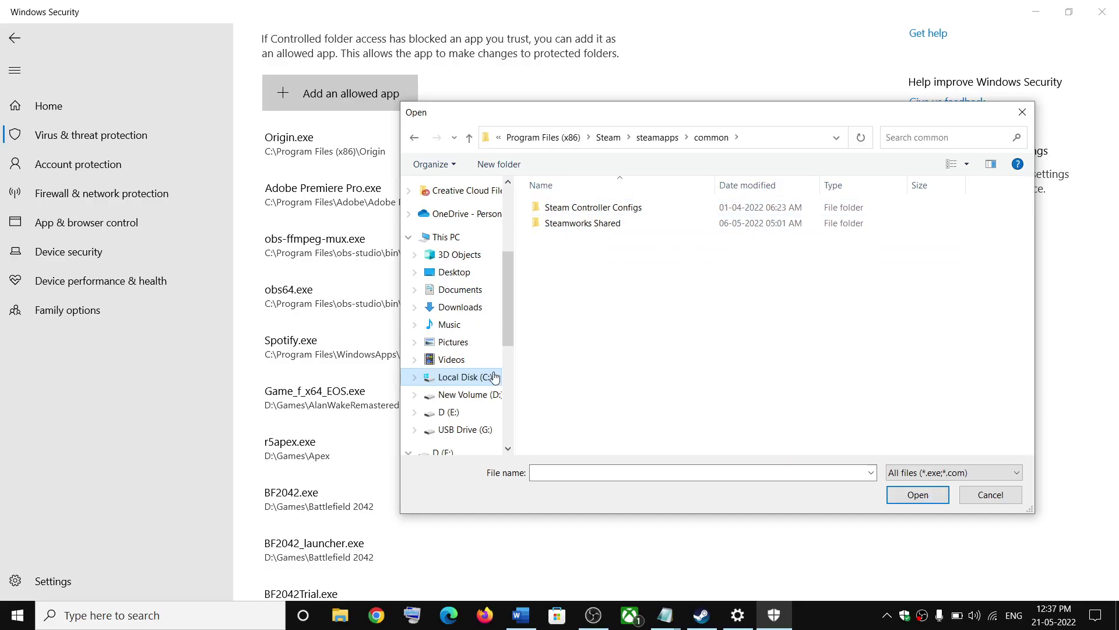
Step: Add VRising.exe from E:\SteamLibrary\steamapps\common\VRising as an allowed app for Controlled folder access
left_click(446, 412)
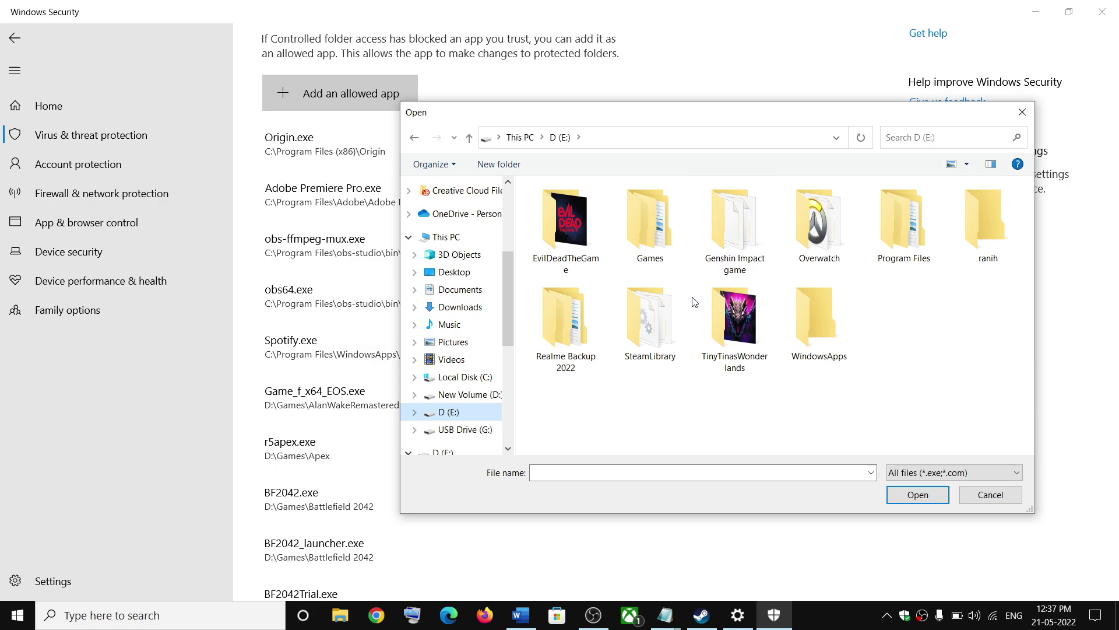
double_click(652, 344)
double_click(590, 207)
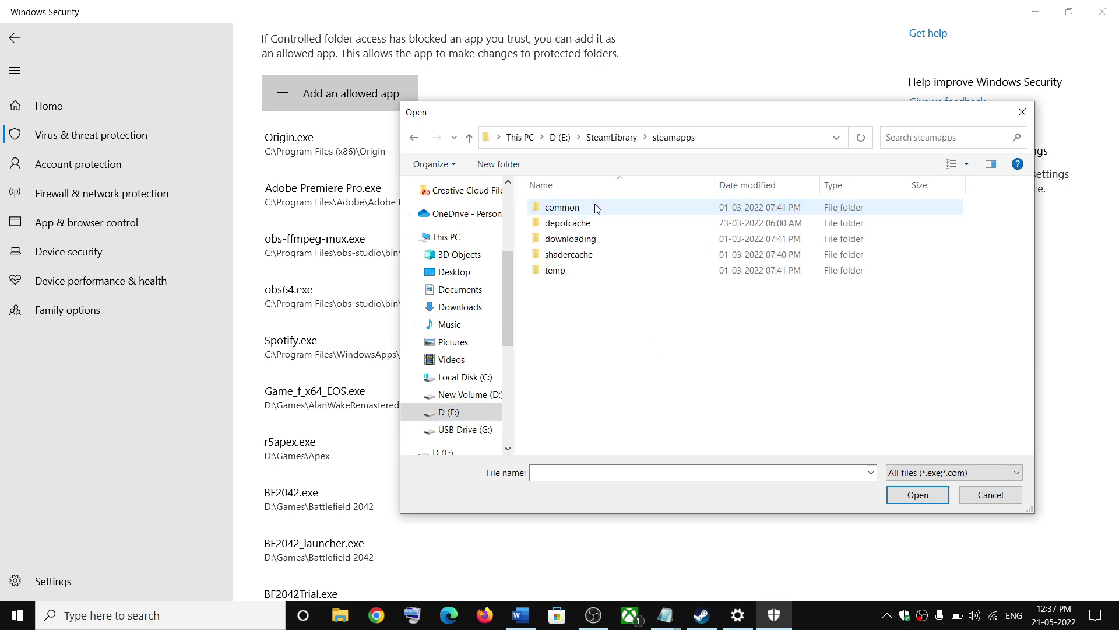
double_click(581, 209)
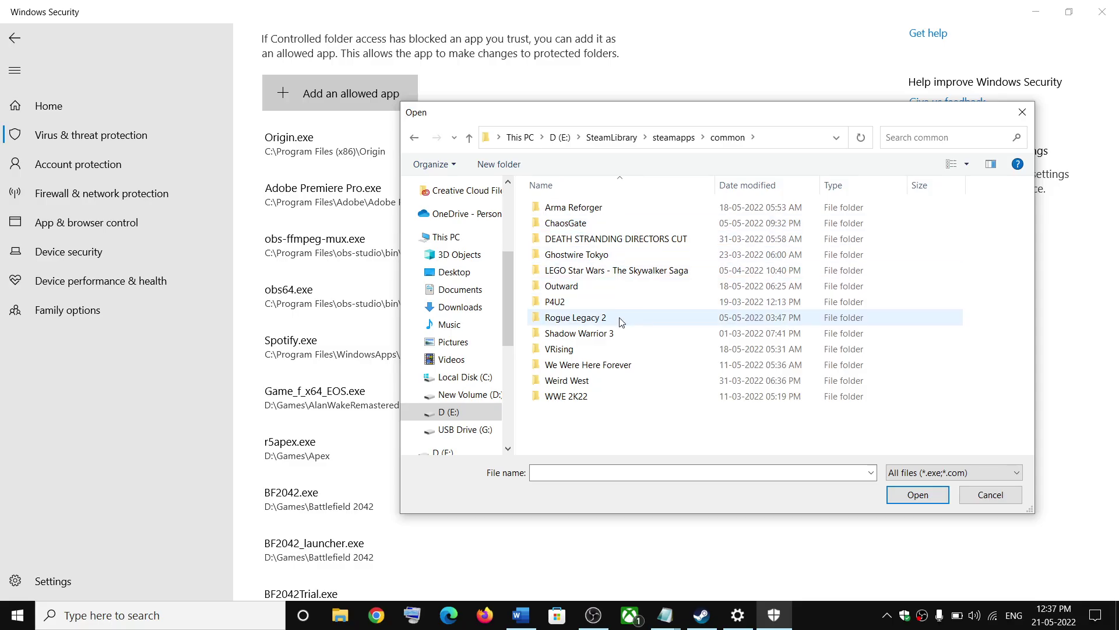
left_click(588, 352)
double_click(587, 350)
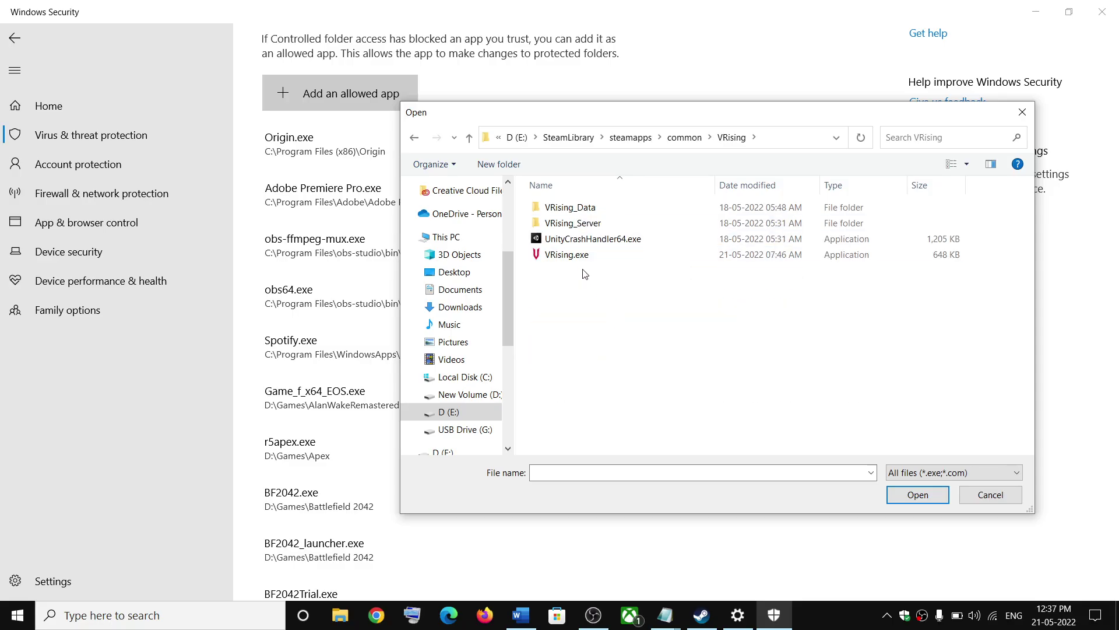
left_click(570, 255)
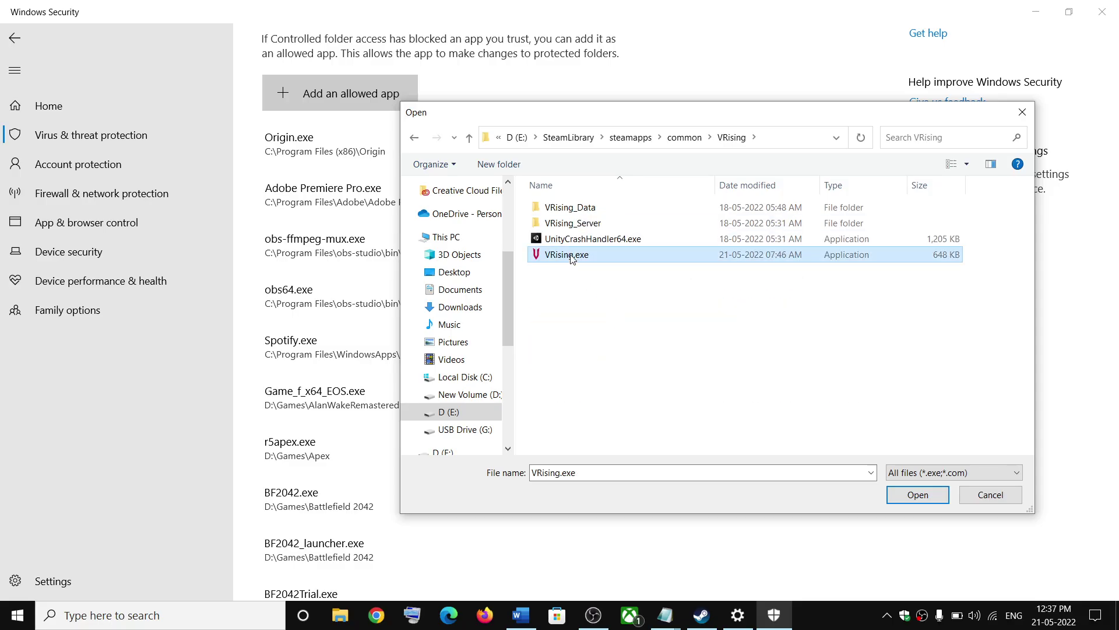
left_click(906, 499)
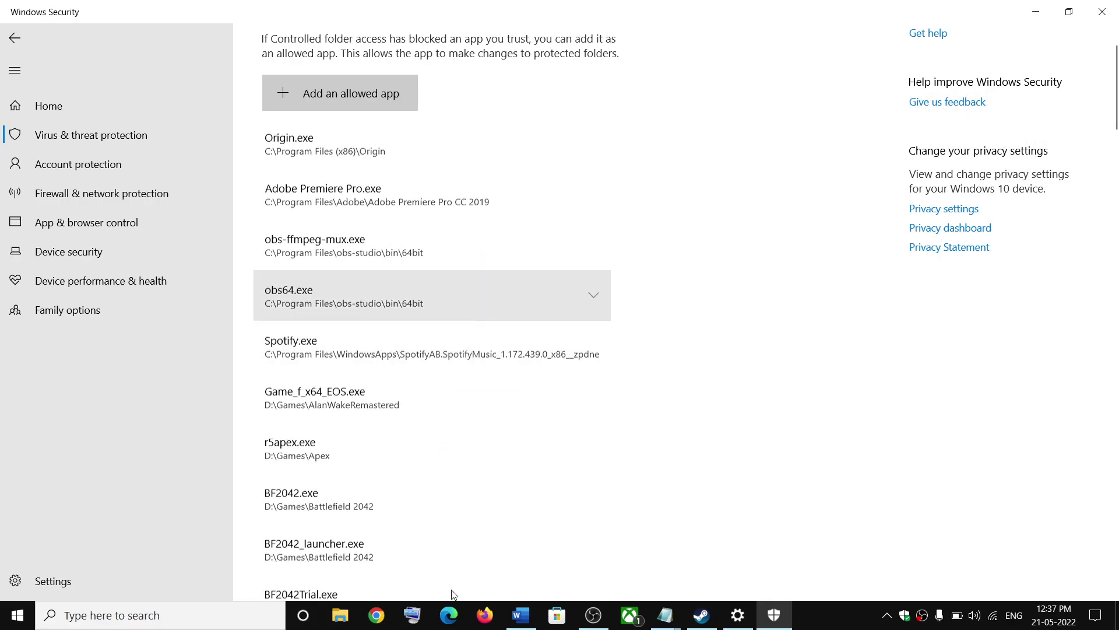
Step: Close Windows Security and Settings, and highlight the Windows Security and Firewall wording of Step 5 in the Word document
left_click(1110, 15)
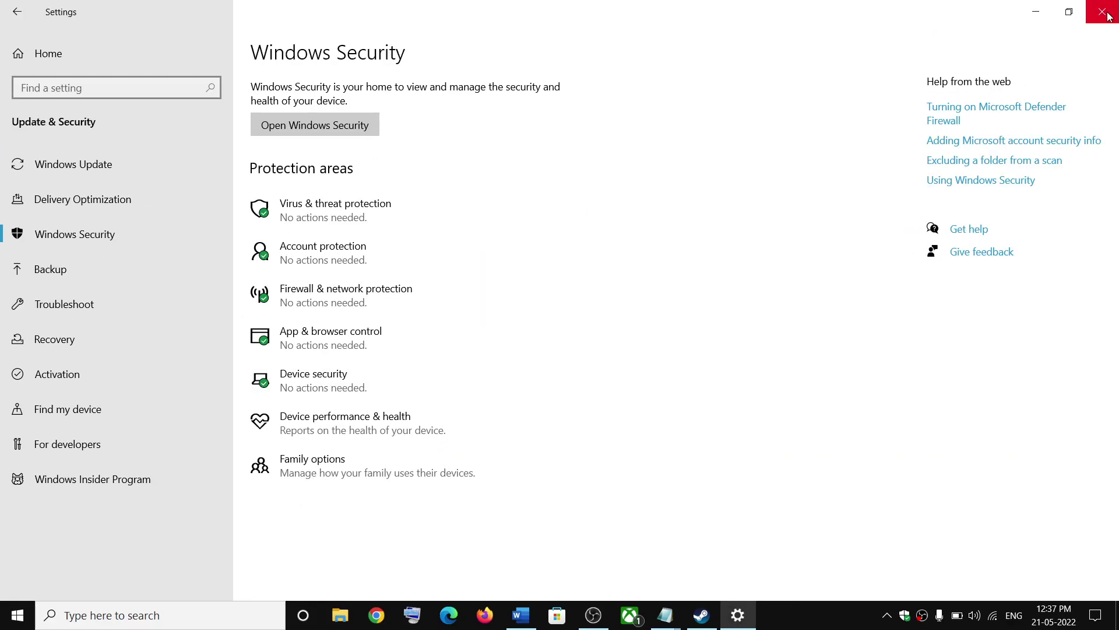
left_click(1108, 16)
key("alt+Tab")
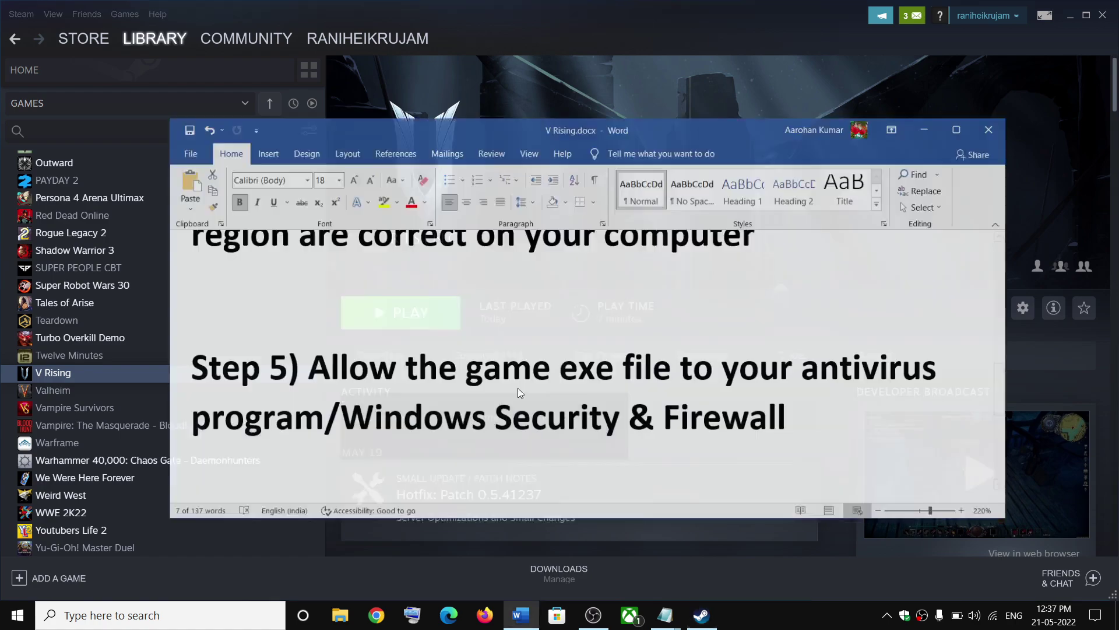
left_click_drag(340, 417, 631, 417)
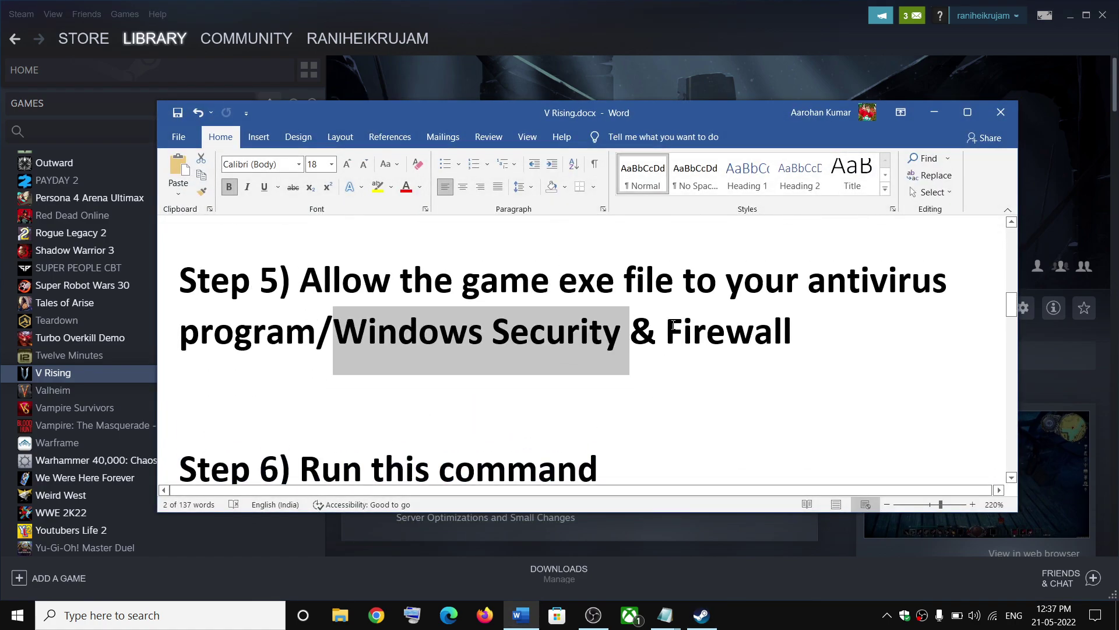
double_click(674, 326)
Step: Open Control Panel and go to the list of apps allowed through Windows Defender Firewall
left_click(175, 617)
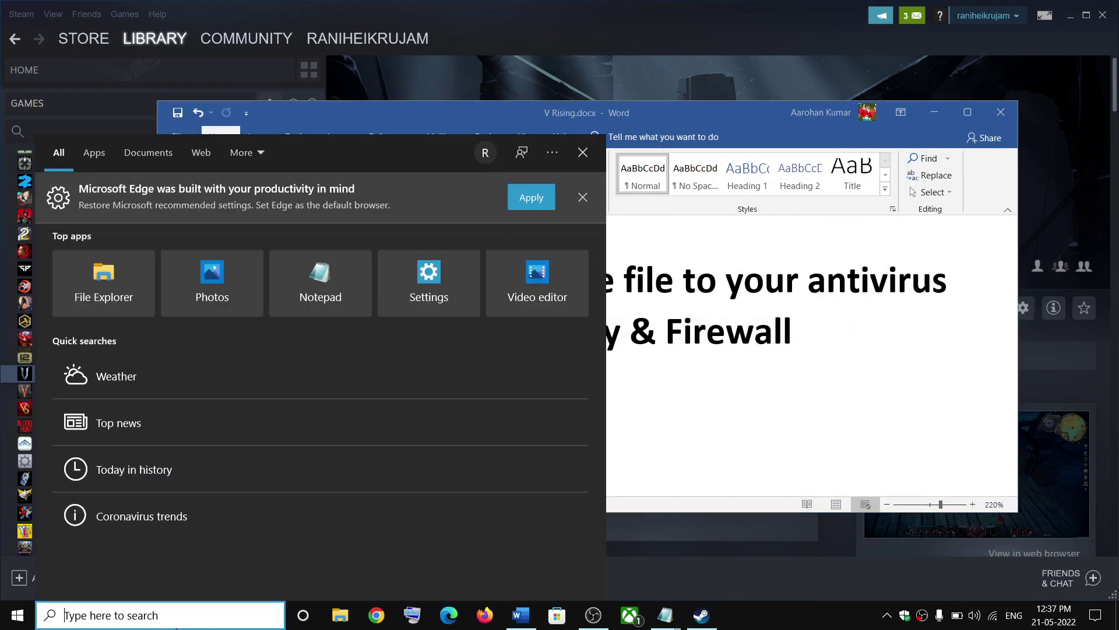
type("control Panel")
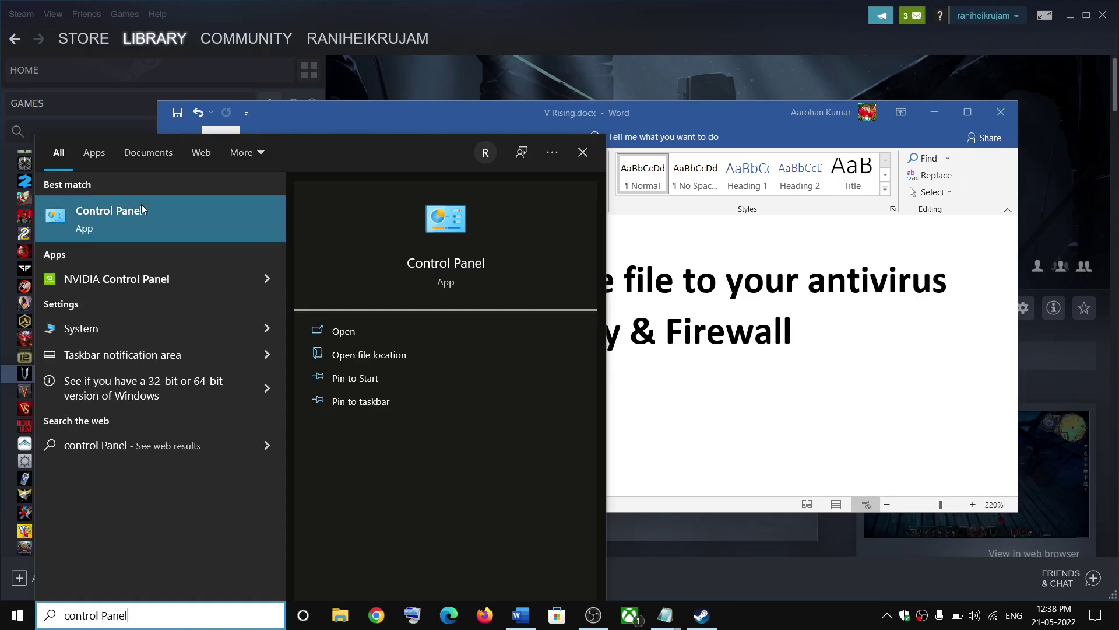
left_click(145, 211)
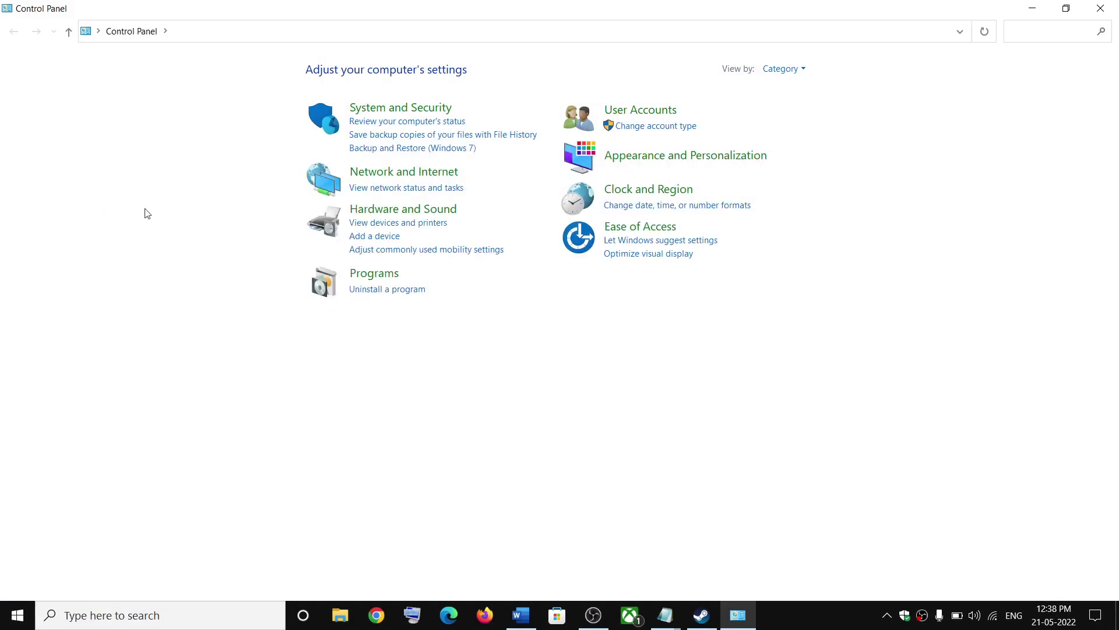
left_click(414, 109)
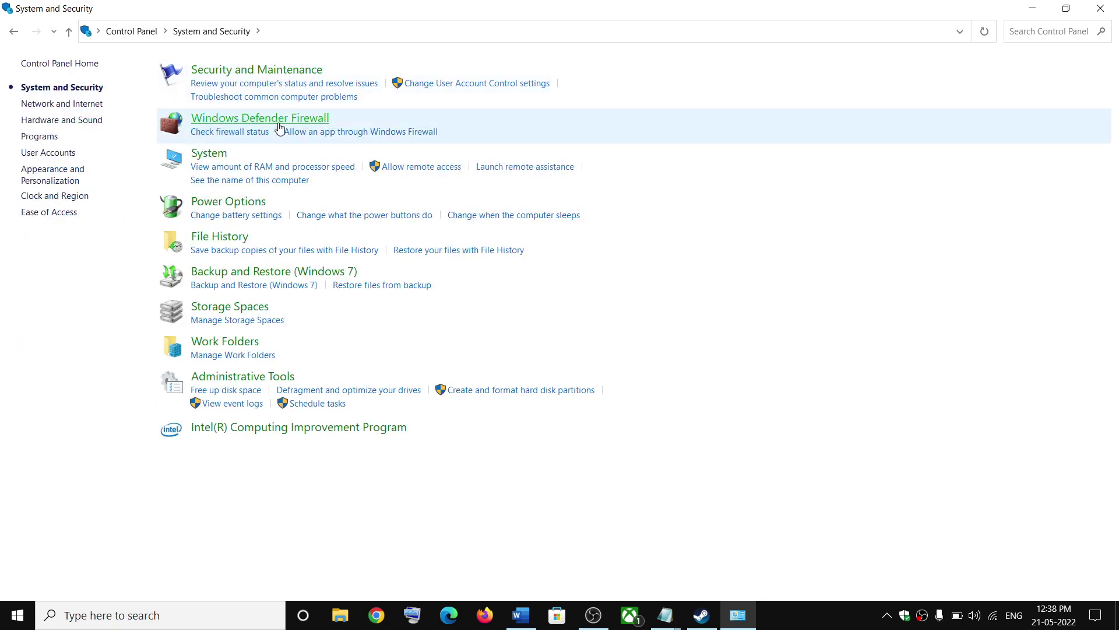
left_click(447, 129)
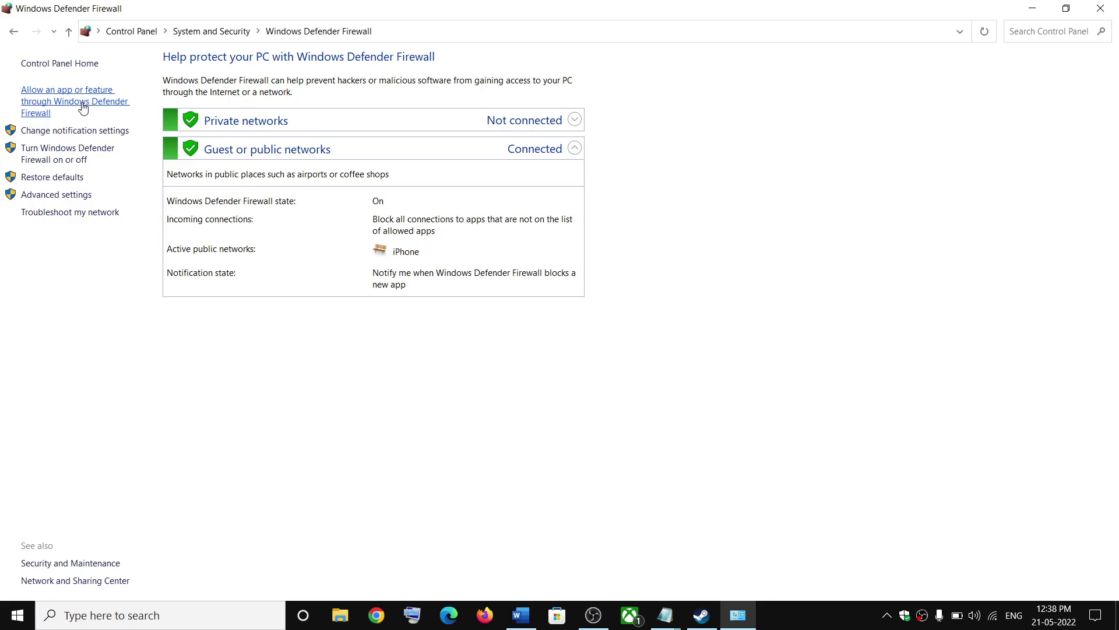
left_click(84, 108)
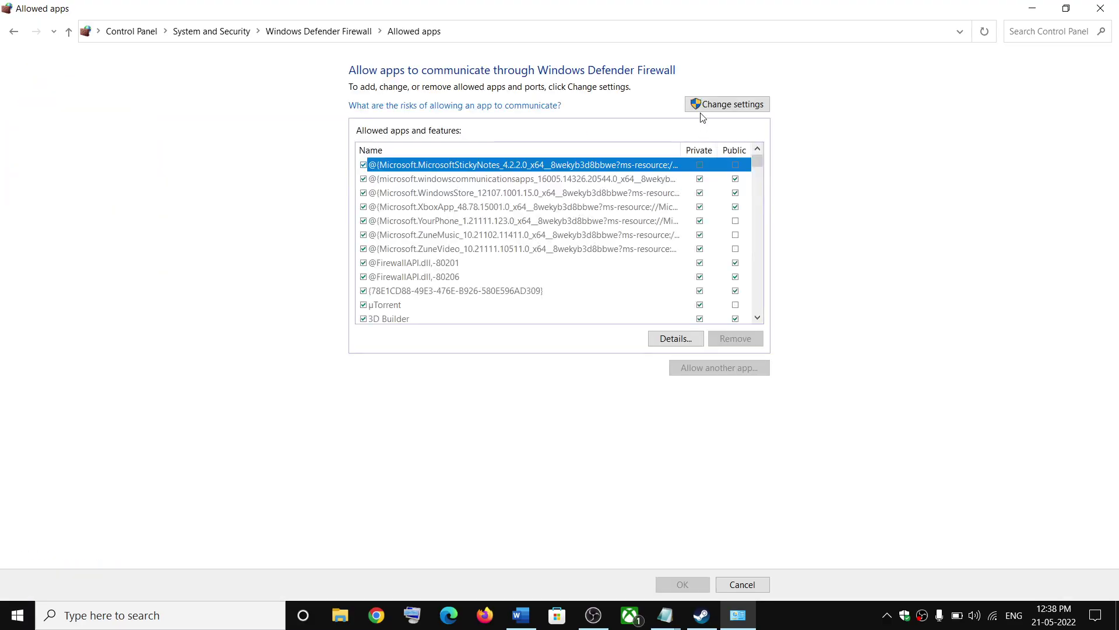
Step: Unlock the firewall's allowed apps list and try to add VRising.exe from E:\SteamLibrary\steamapps\common\VRising
left_click(728, 105)
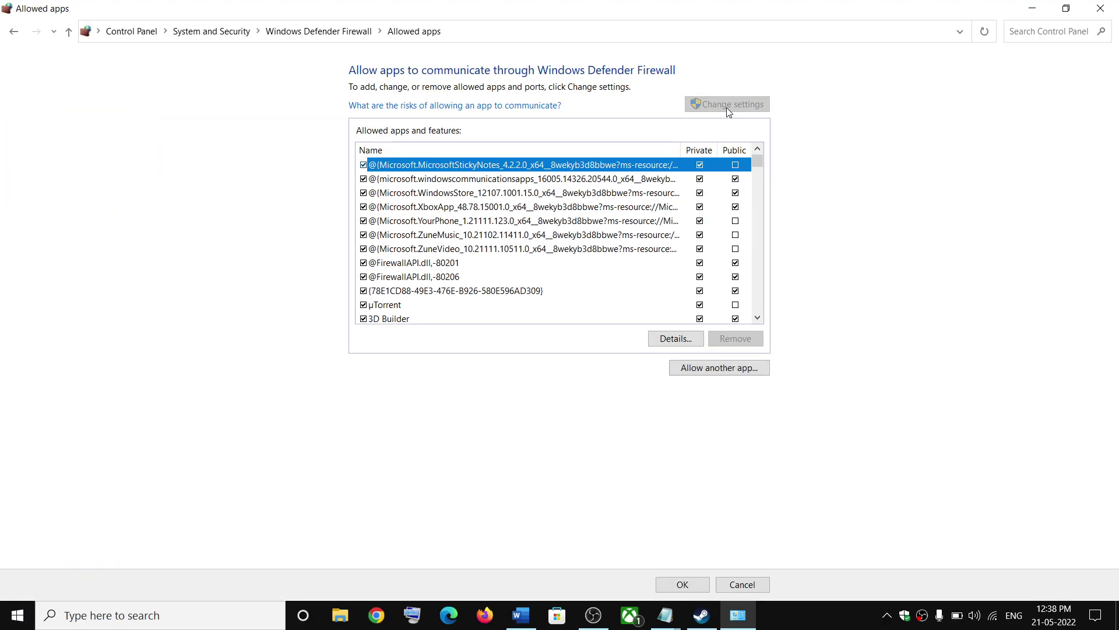
left_click(725, 369)
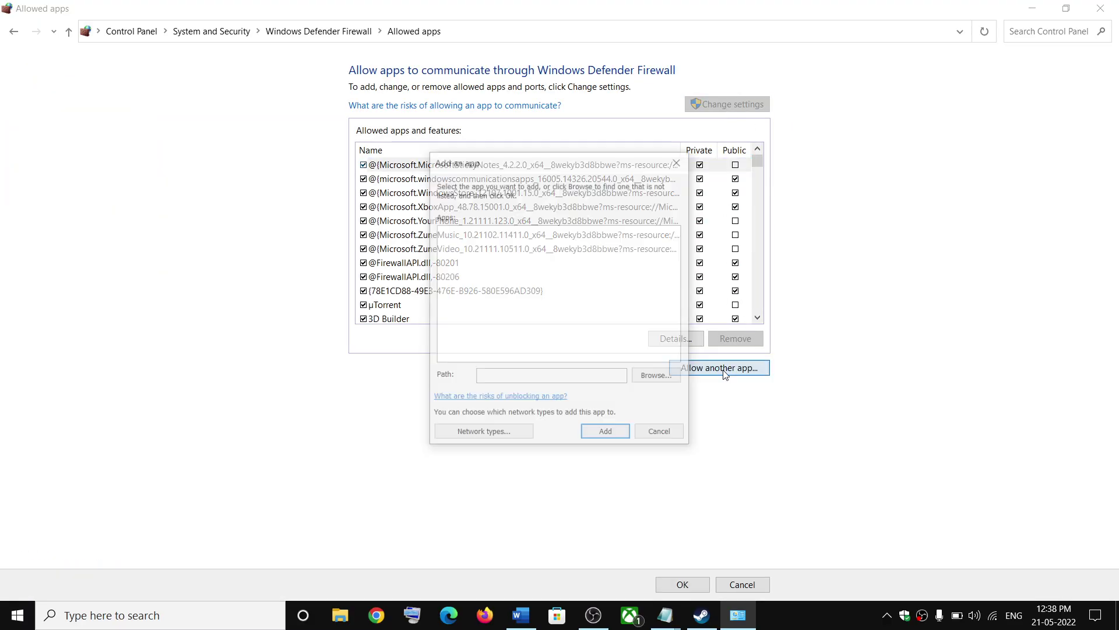
left_click(659, 378)
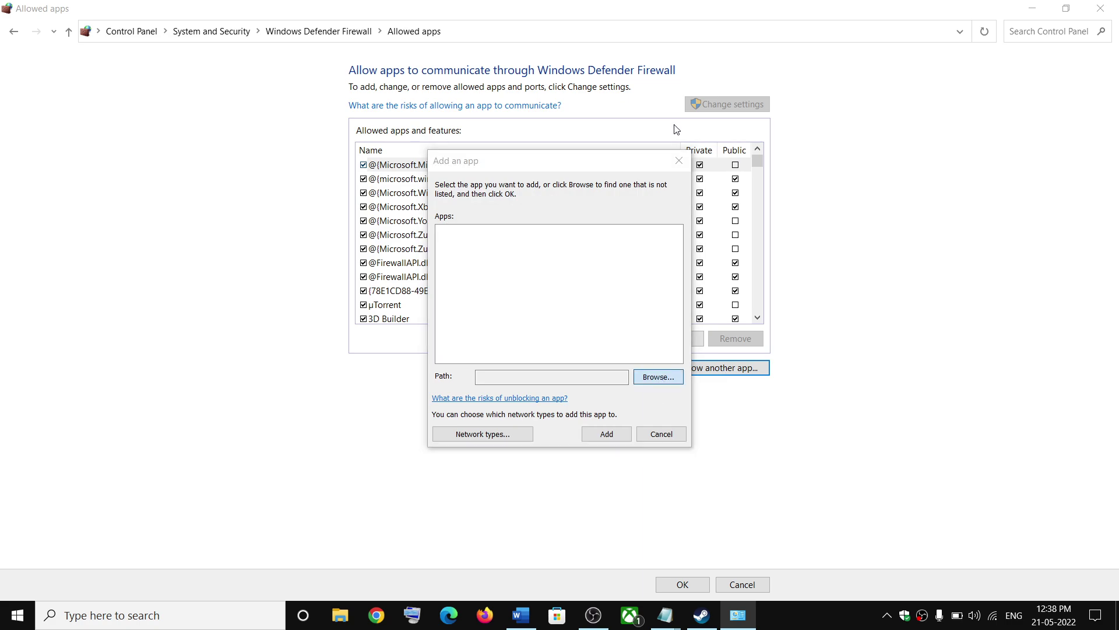
left_click(482, 415)
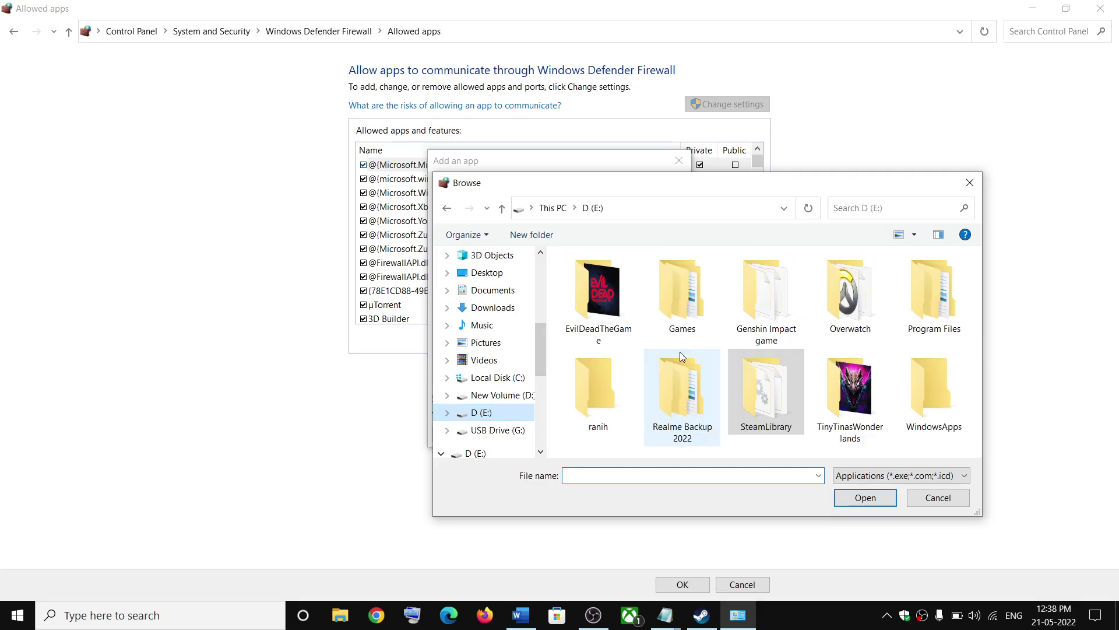
double_click(750, 390)
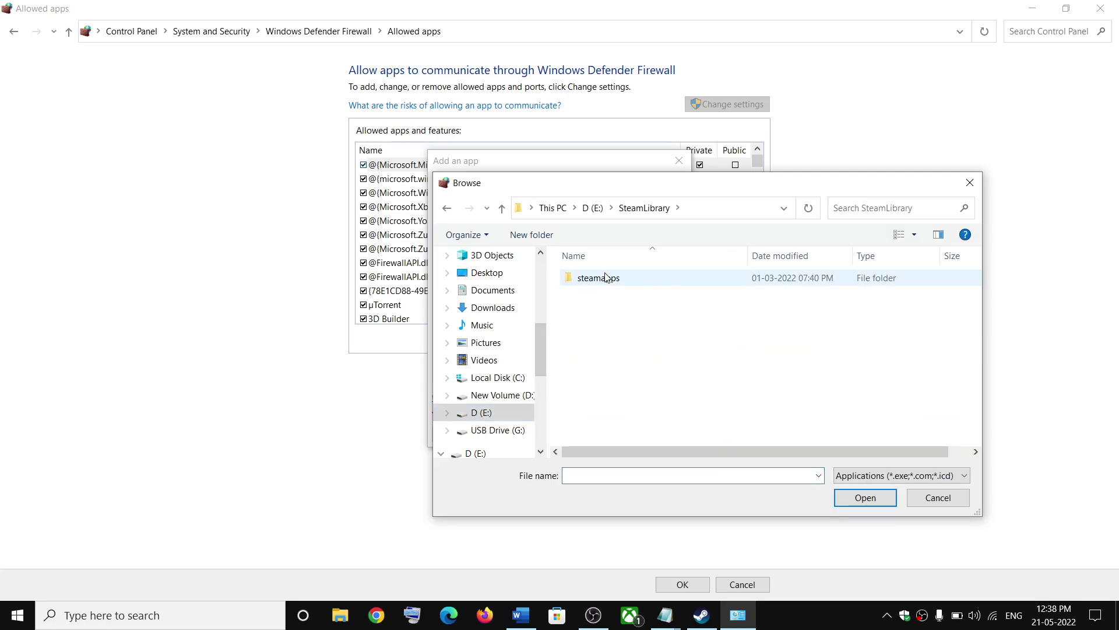
double_click(602, 281)
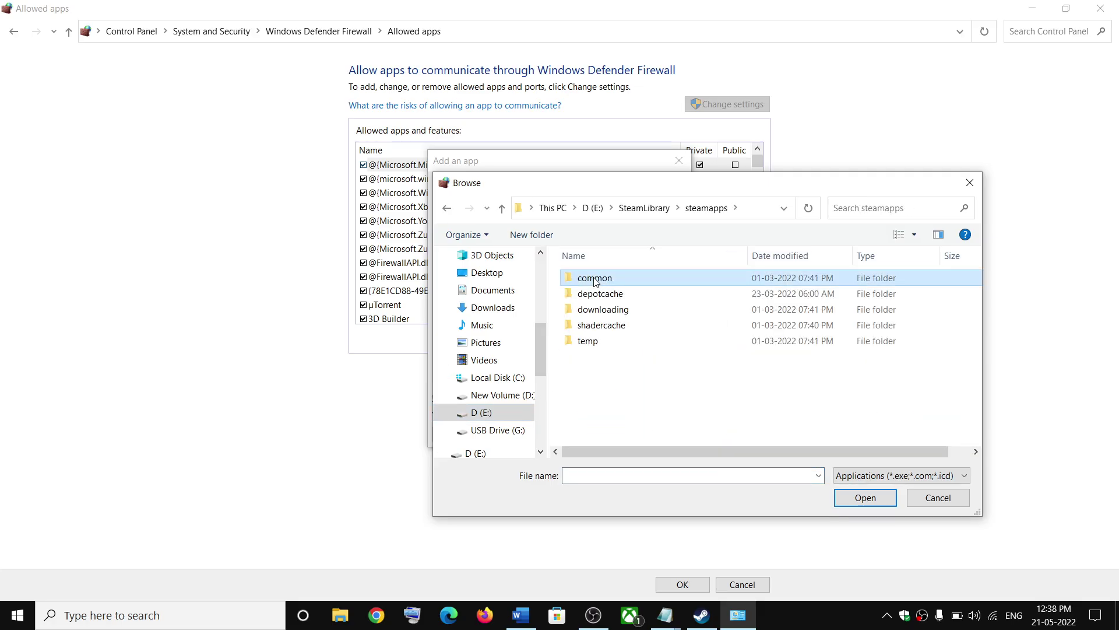
double_click(596, 278)
double_click(605, 420)
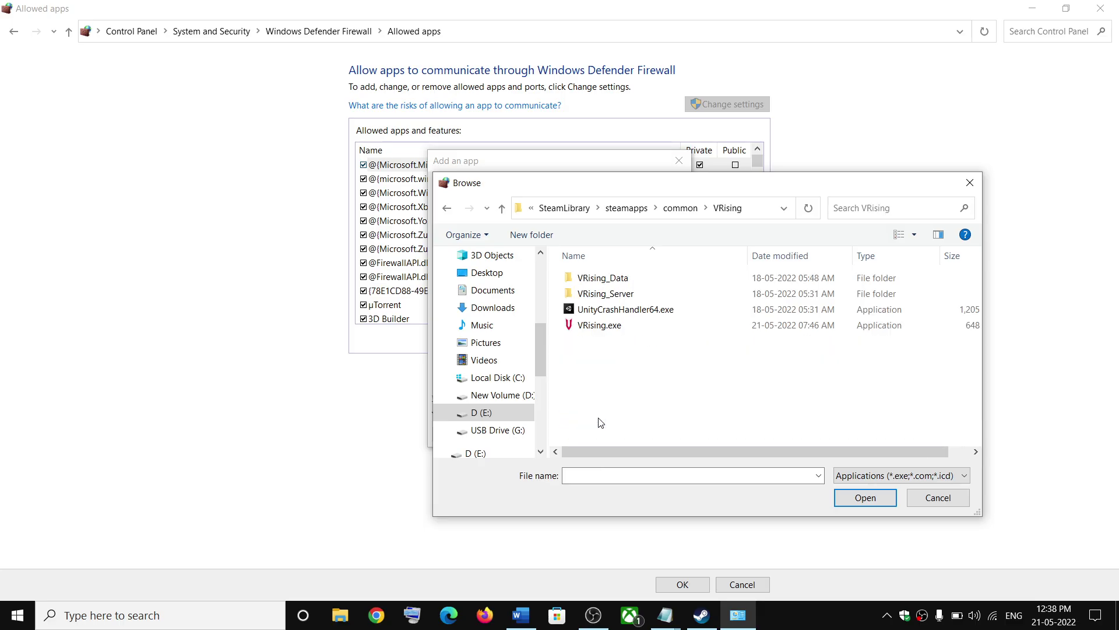
left_click(619, 332)
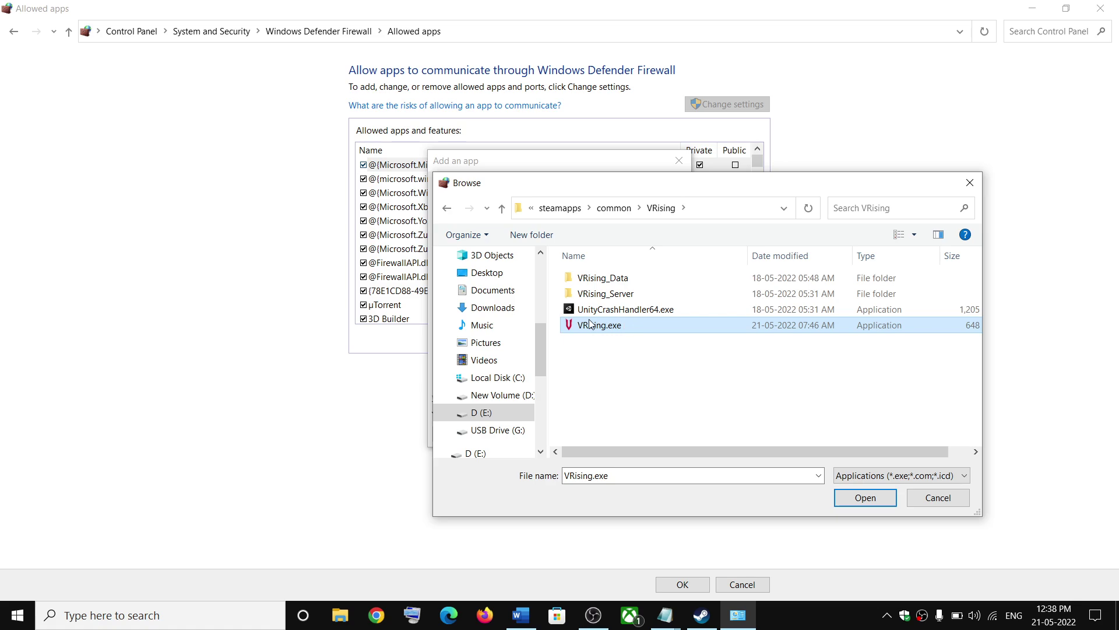
left_click(865, 498)
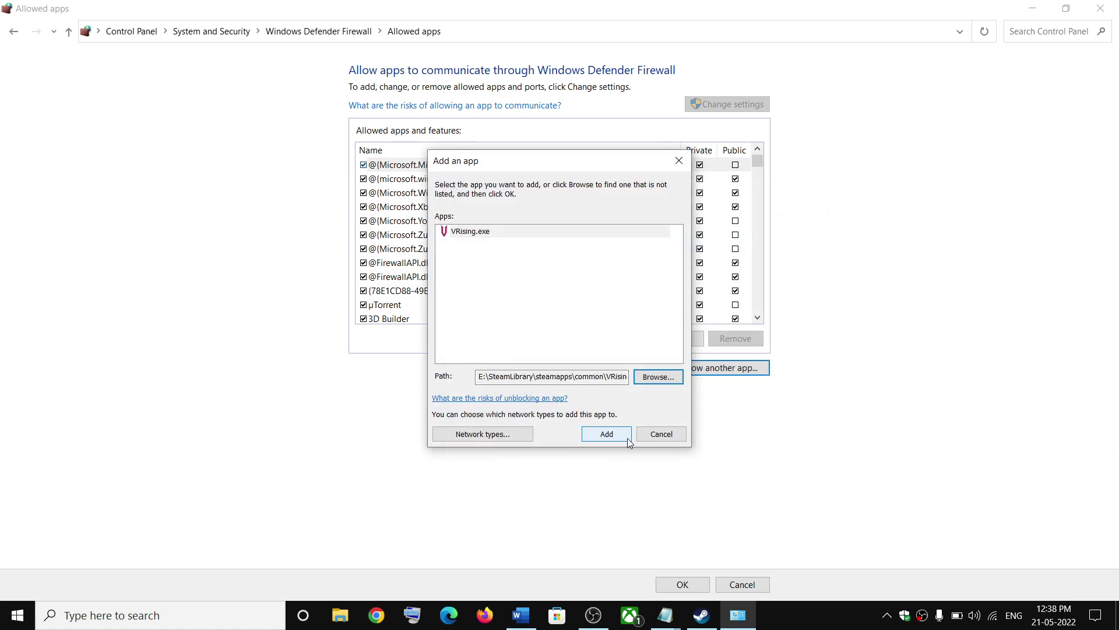
left_click(611, 434)
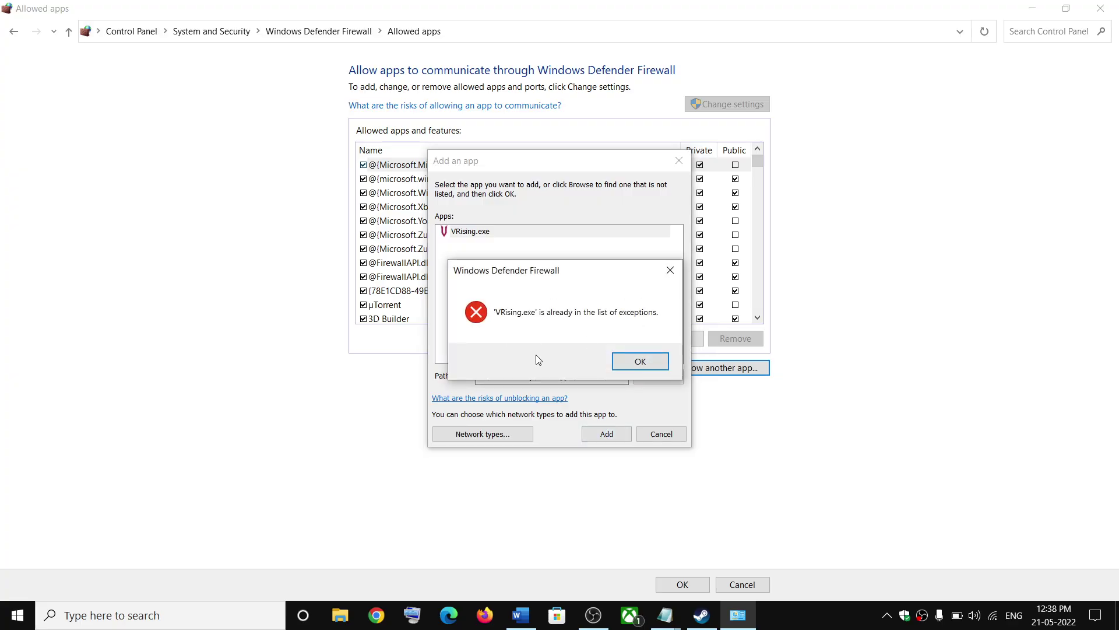
left_click(640, 361)
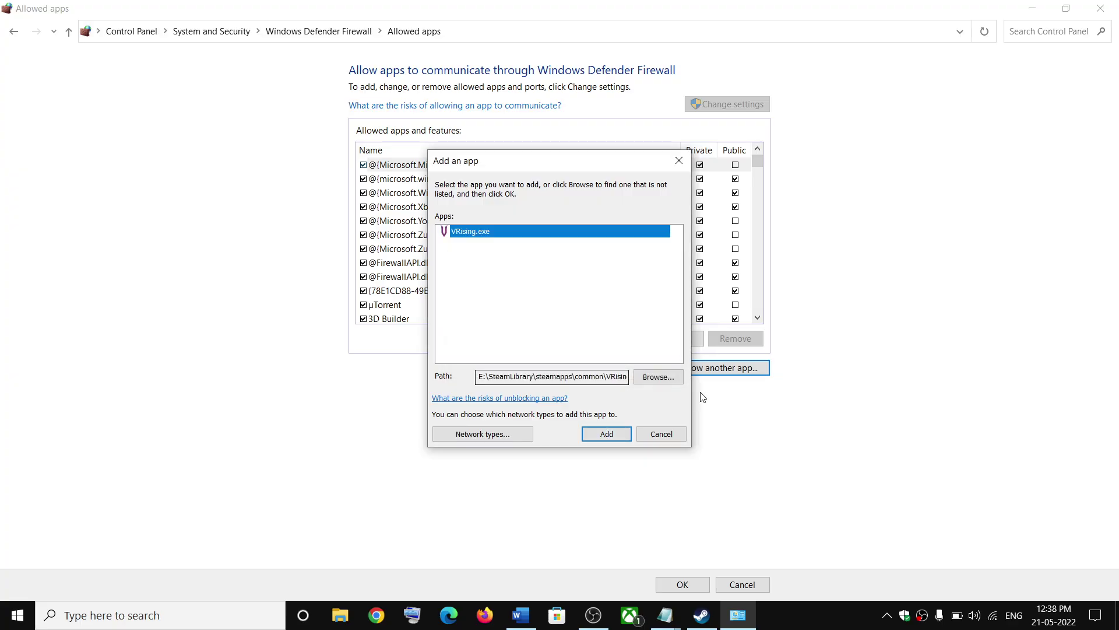
Step: Try to add VRisingServer.exe from the VRising_Server folder to the firewall's allowed apps, and close the allowed apps window
left_click(674, 376)
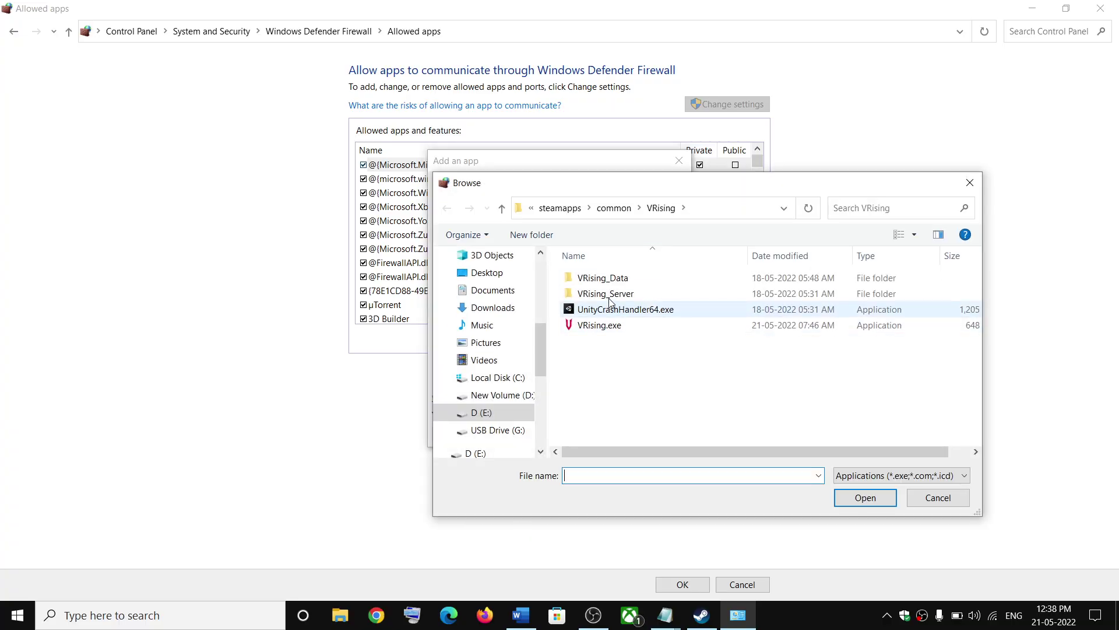
double_click(619, 296)
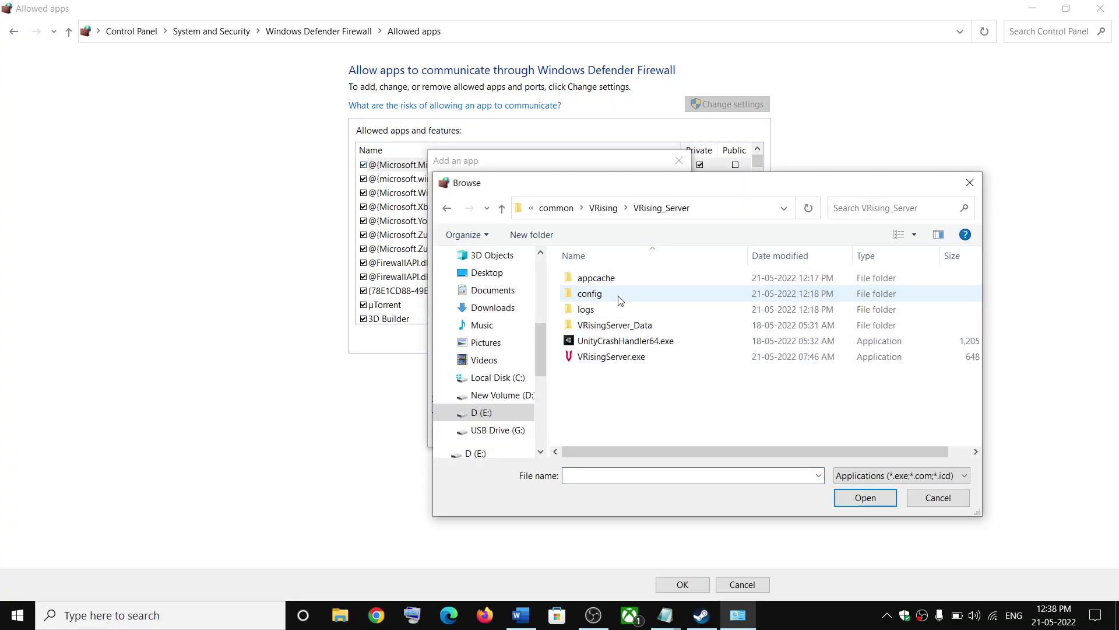
left_click(578, 359)
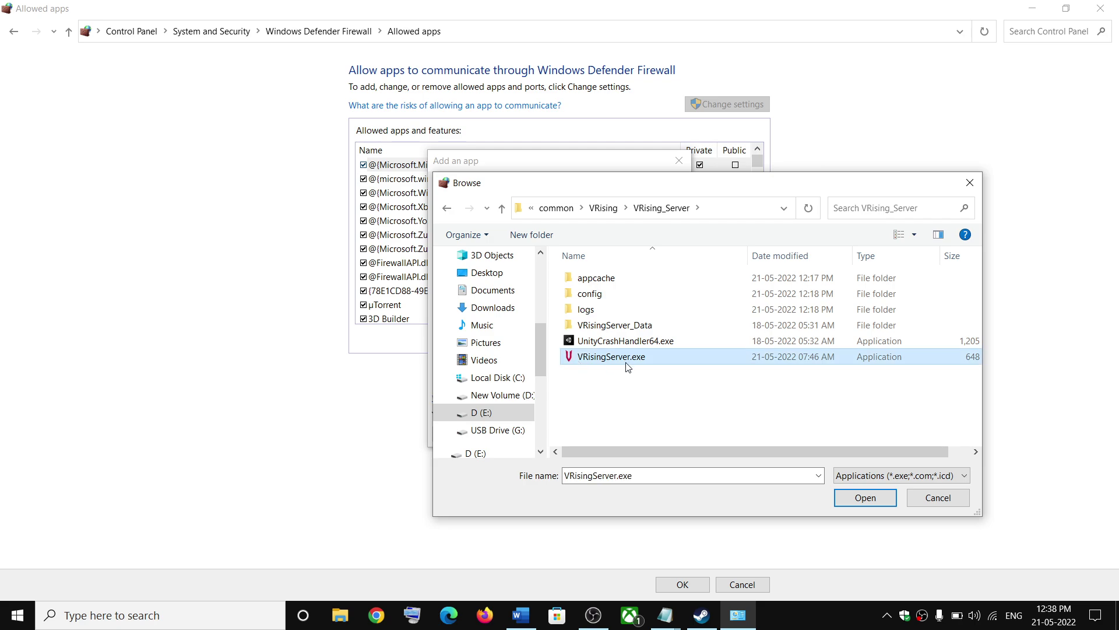
left_click(866, 499)
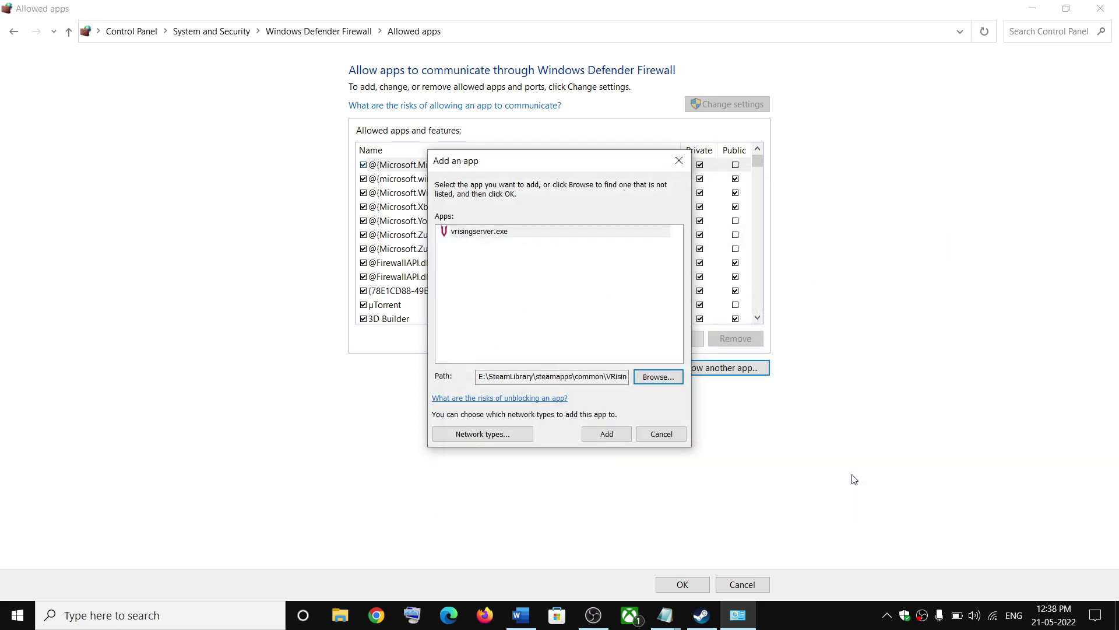
left_click(608, 432)
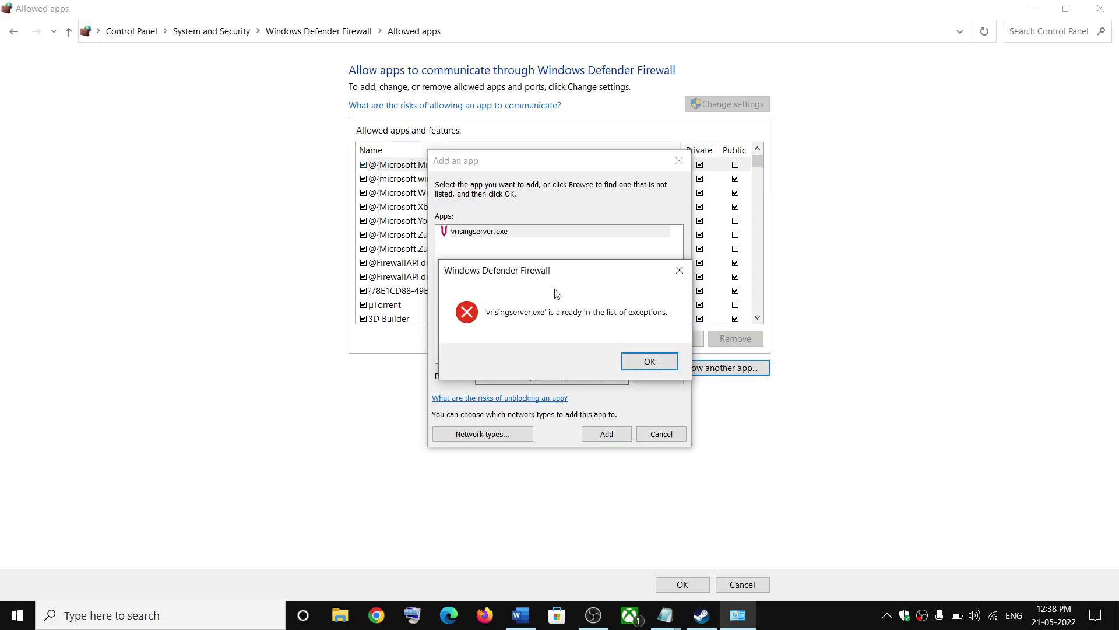
left_click(640, 360)
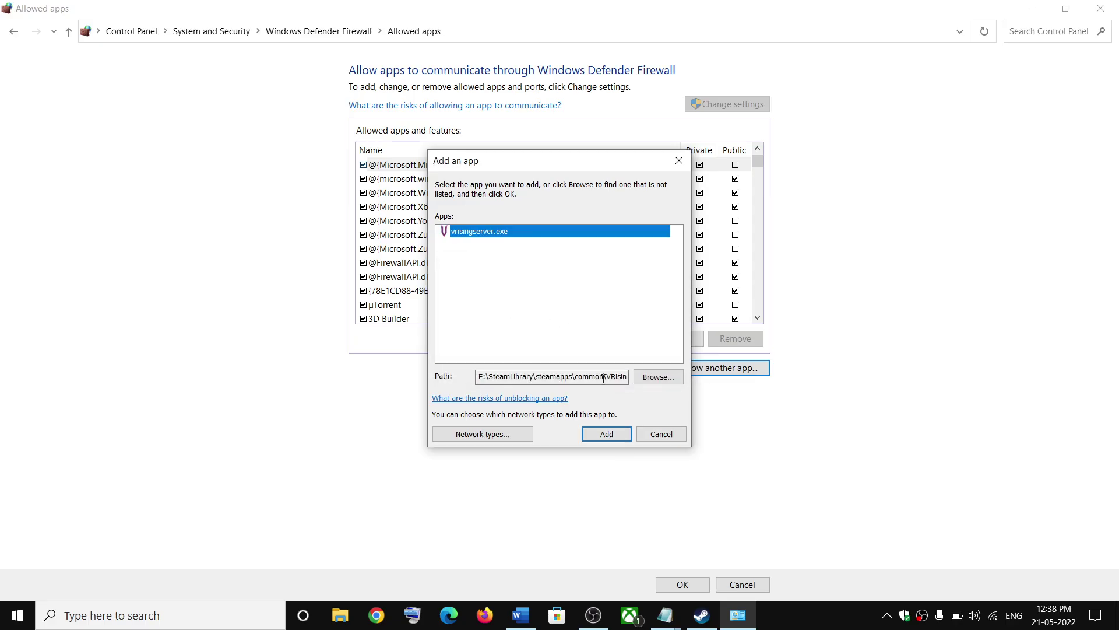
left_click(683, 584)
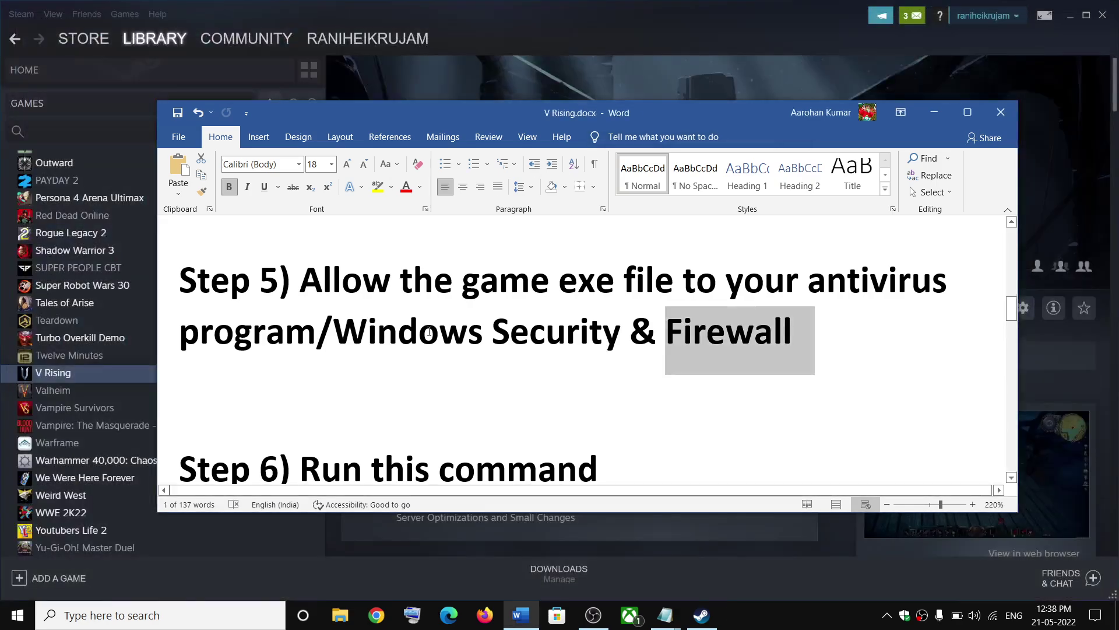
Step: Copy the Step 6 command "netsh int tcp set global autotuninglevel=normal" from the Word document
scroll(420, 408, "down", 3)
scroll(426, 373, "up", 1)
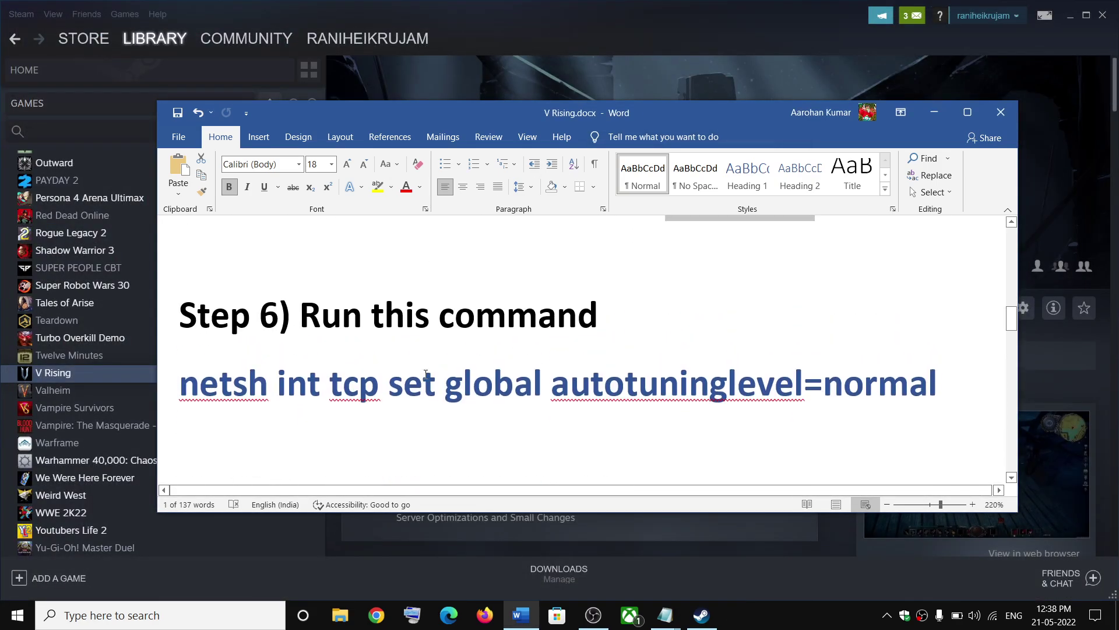
triple_click(366, 373)
right_click(368, 380)
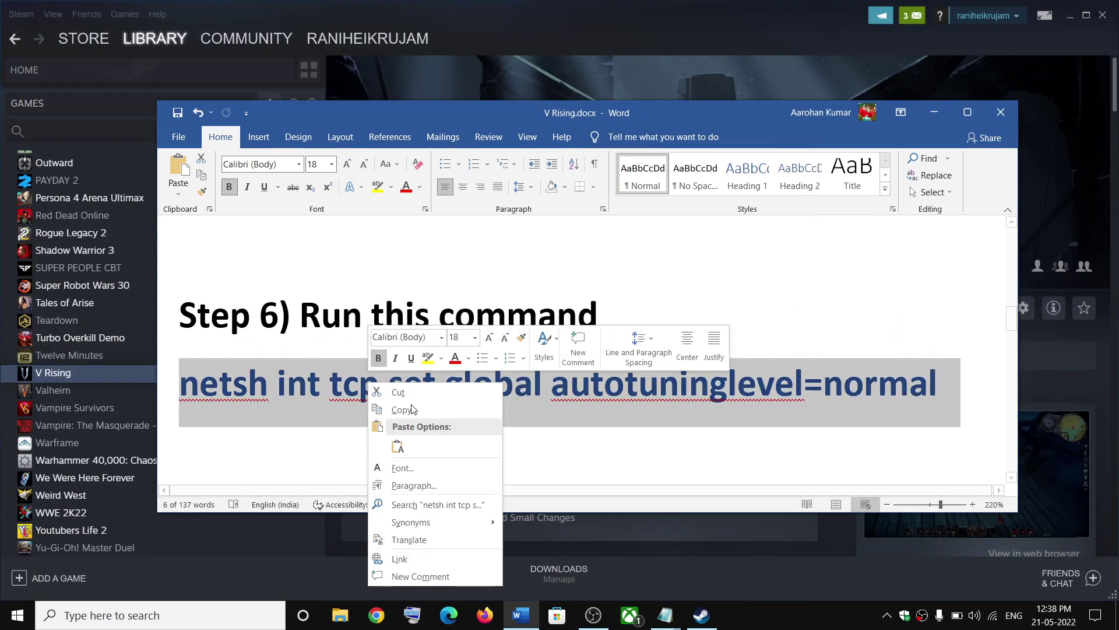
left_click(411, 410)
Step: Search Windows for cmd and open Command Prompt as administrator
left_click(150, 613)
type("c")
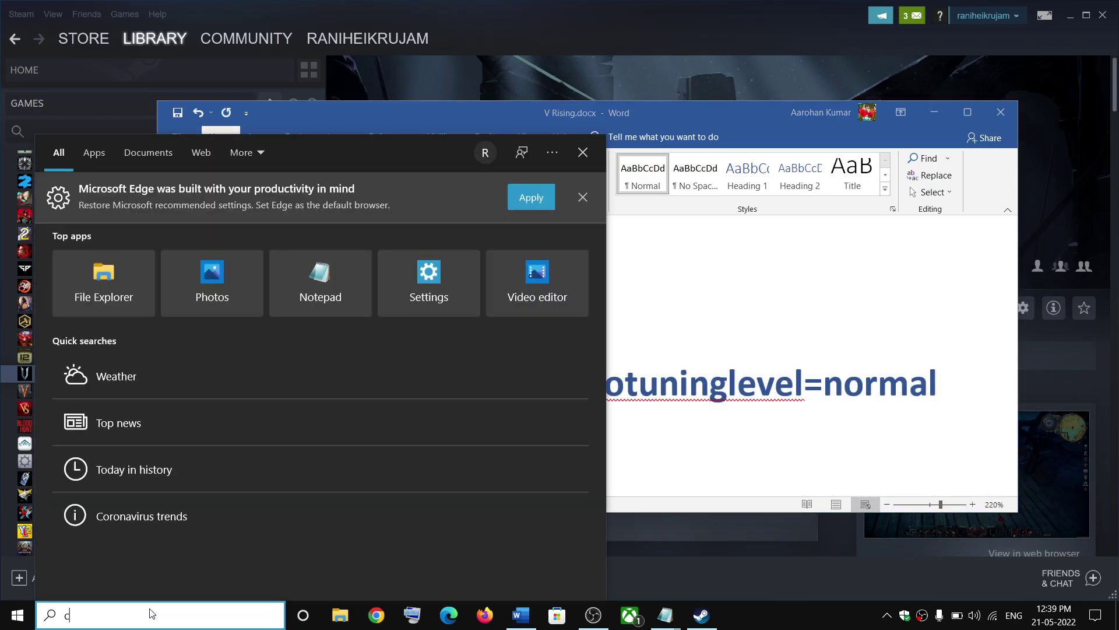
type("md")
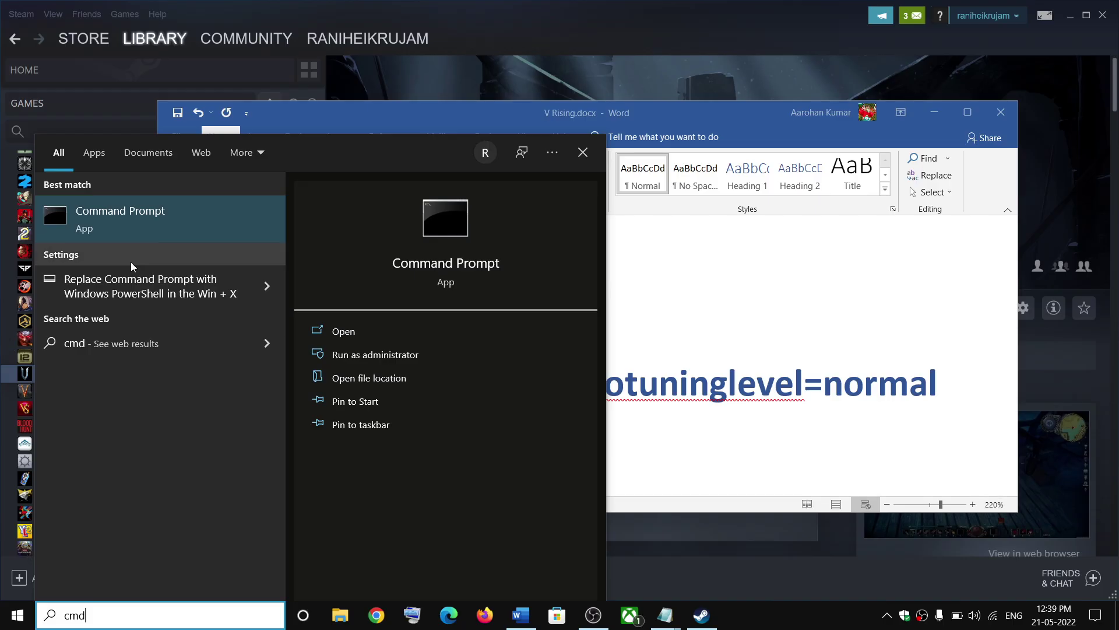
right_click(129, 226)
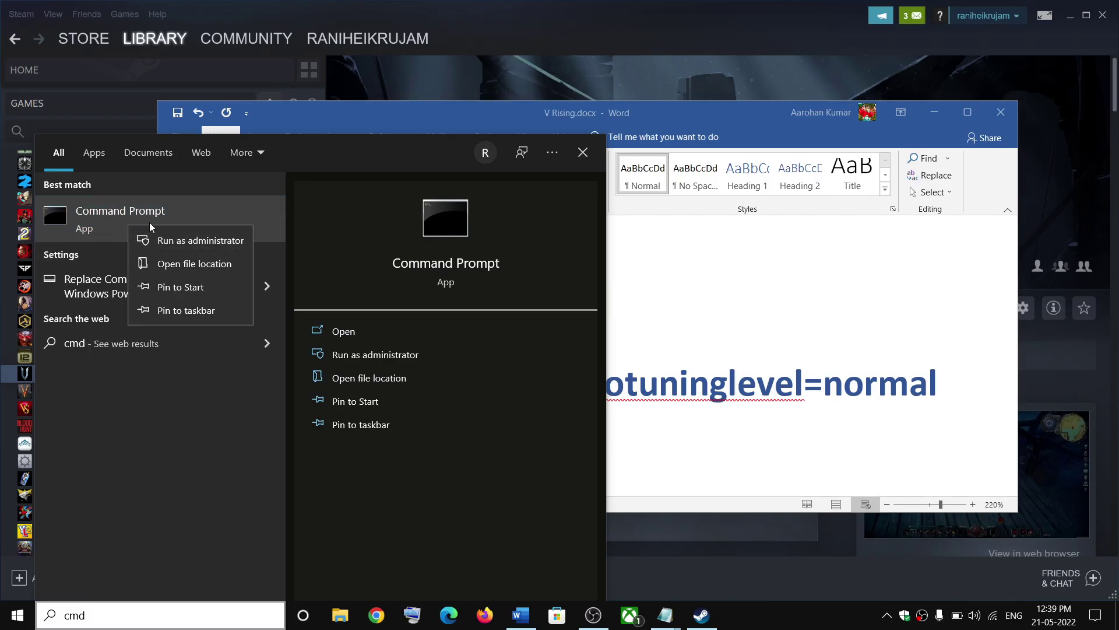
left_click(202, 242)
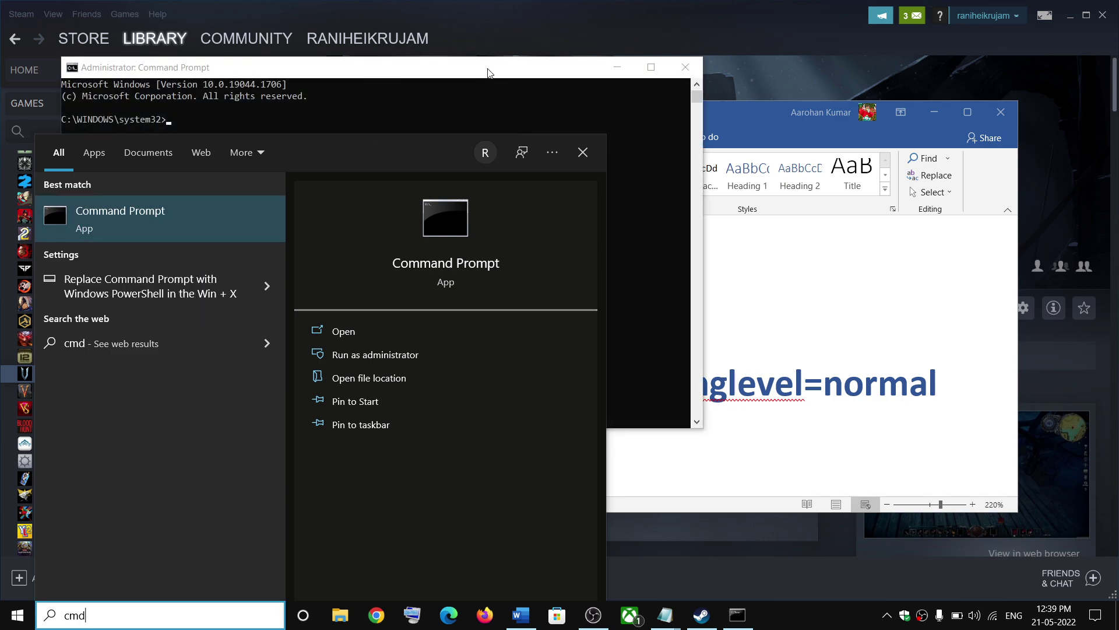
Step: Run the copied command netsh int tcp set global autotuninglevel=normal in the elevated Command Prompt, and close its window
left_click_drag(487, 68, 745, 214)
key("ctrl+v")
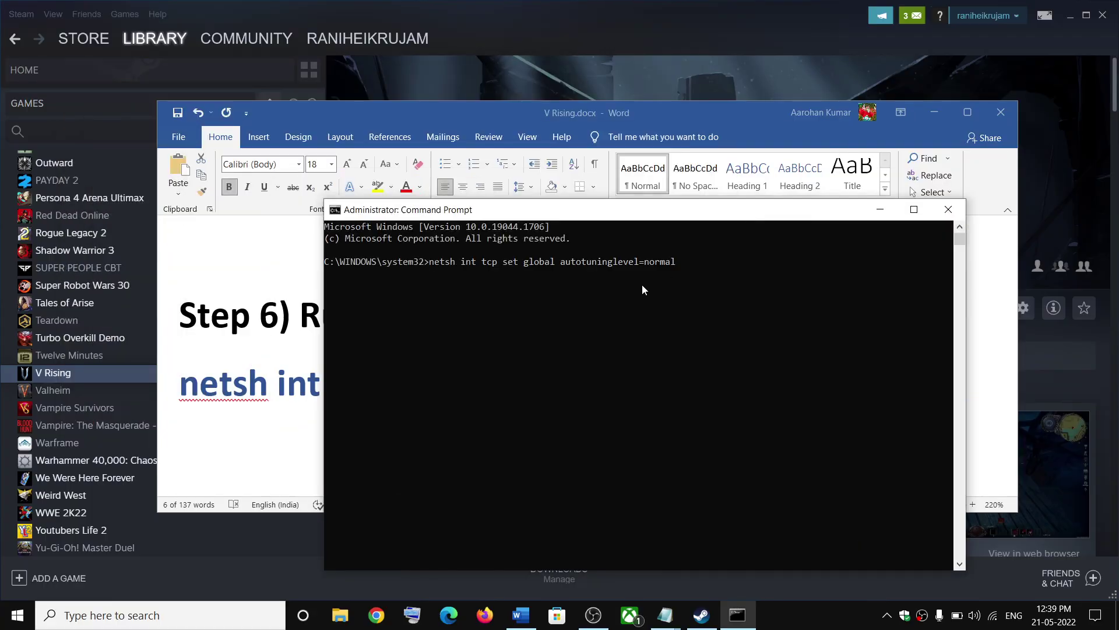
key("Return")
left_click(949, 210)
Step: Highlight "Disable manual proxy" in Step 7 of the document, and check the manual proxy setup in the Network & Internet settings
scroll(382, 390, "down", 2)
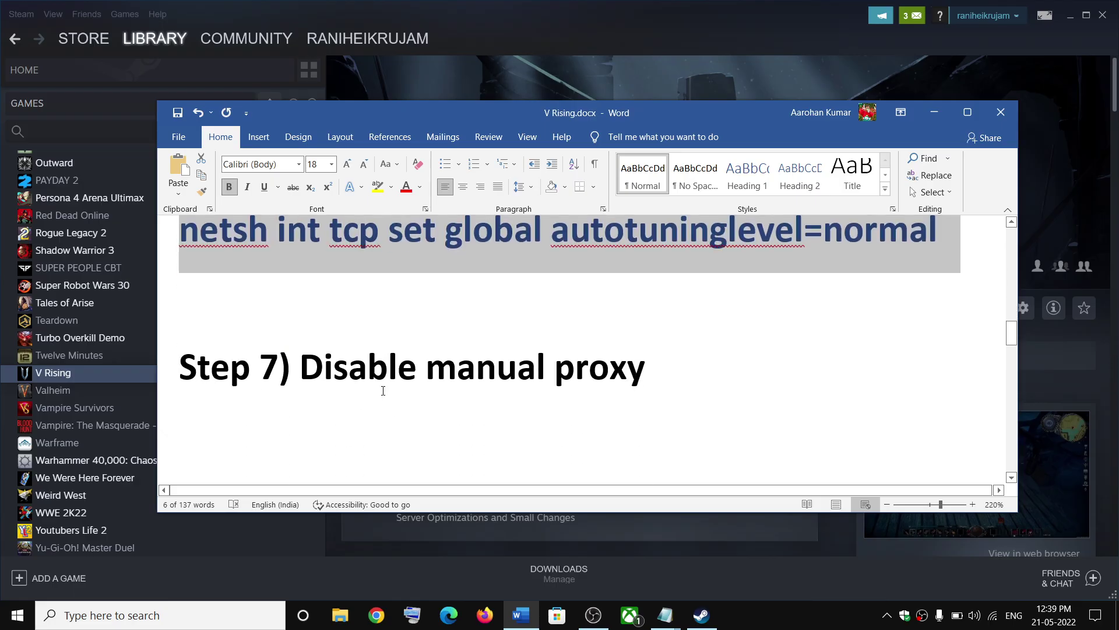
left_click_drag(338, 366, 657, 361)
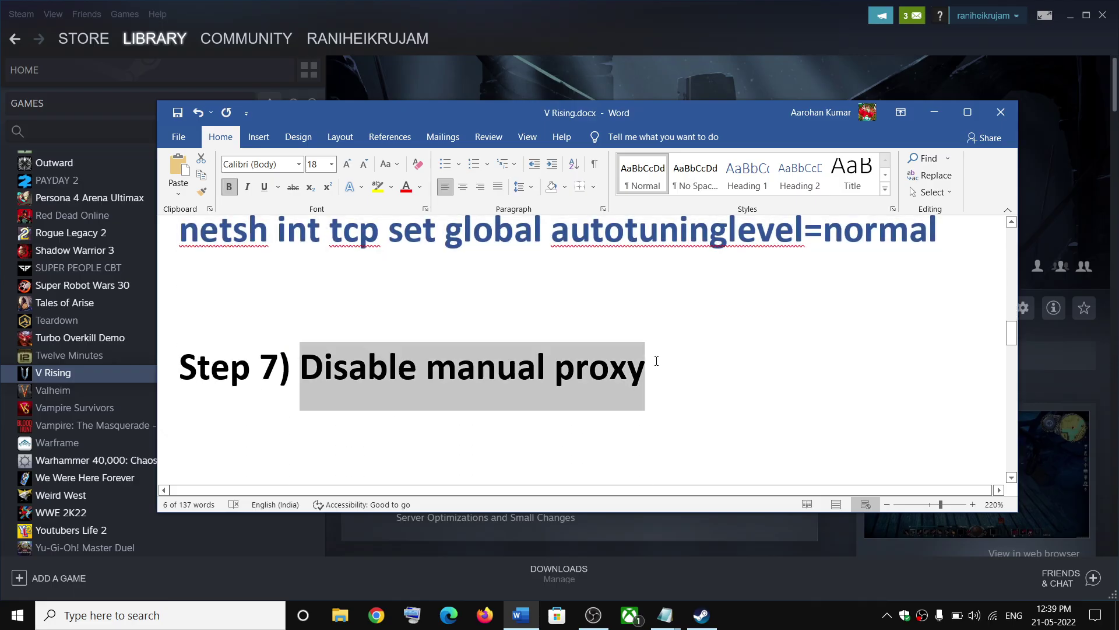
left_click(16, 615)
left_click(18, 560)
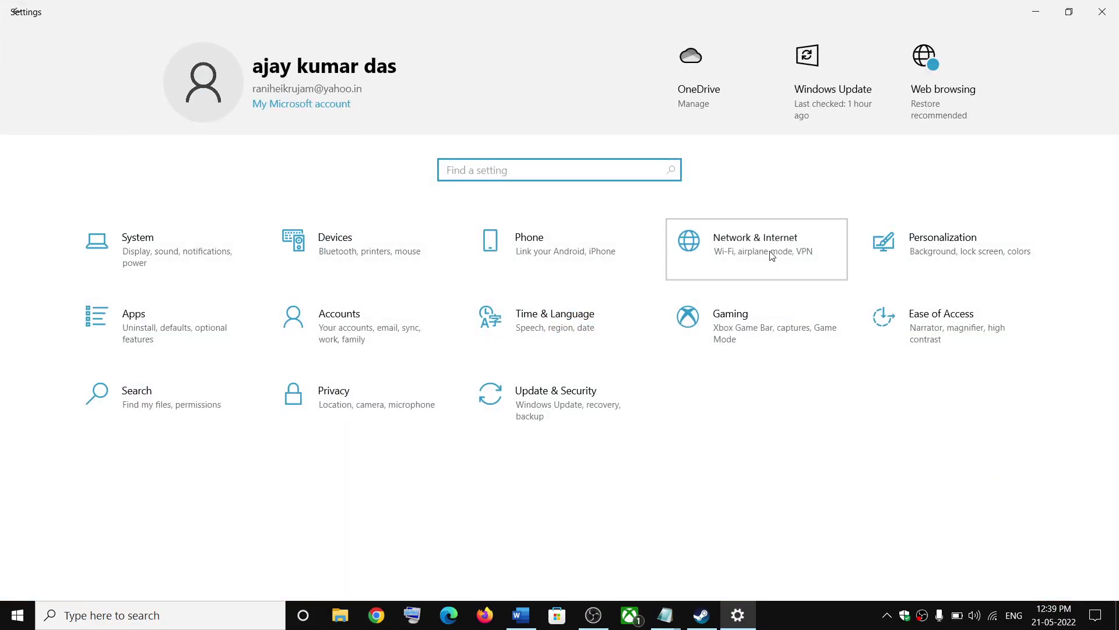
left_click(775, 252)
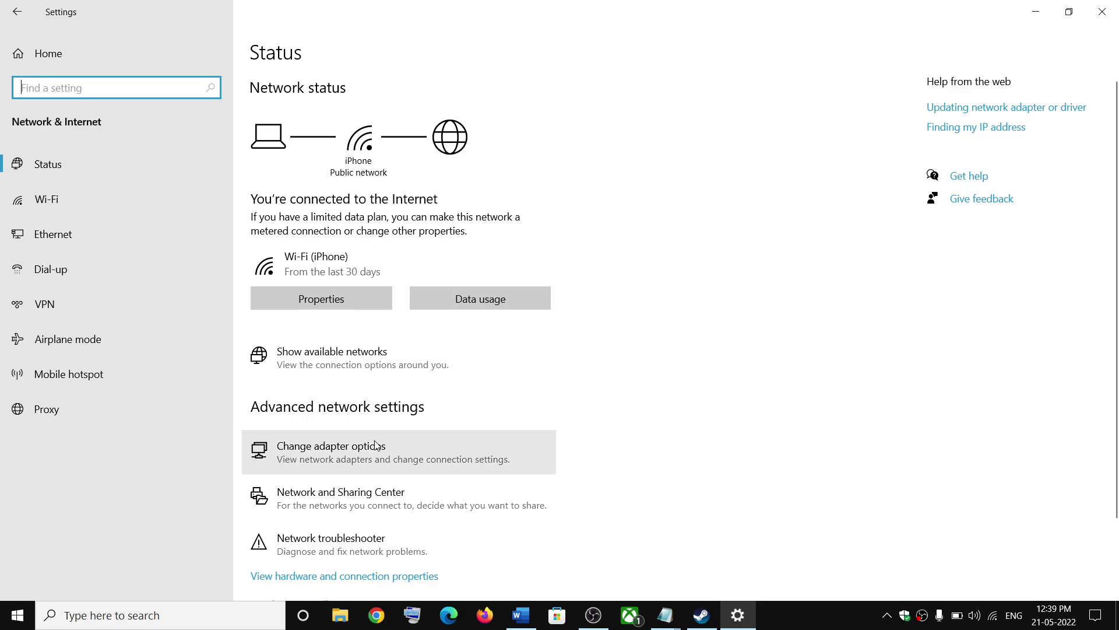
left_click(53, 402)
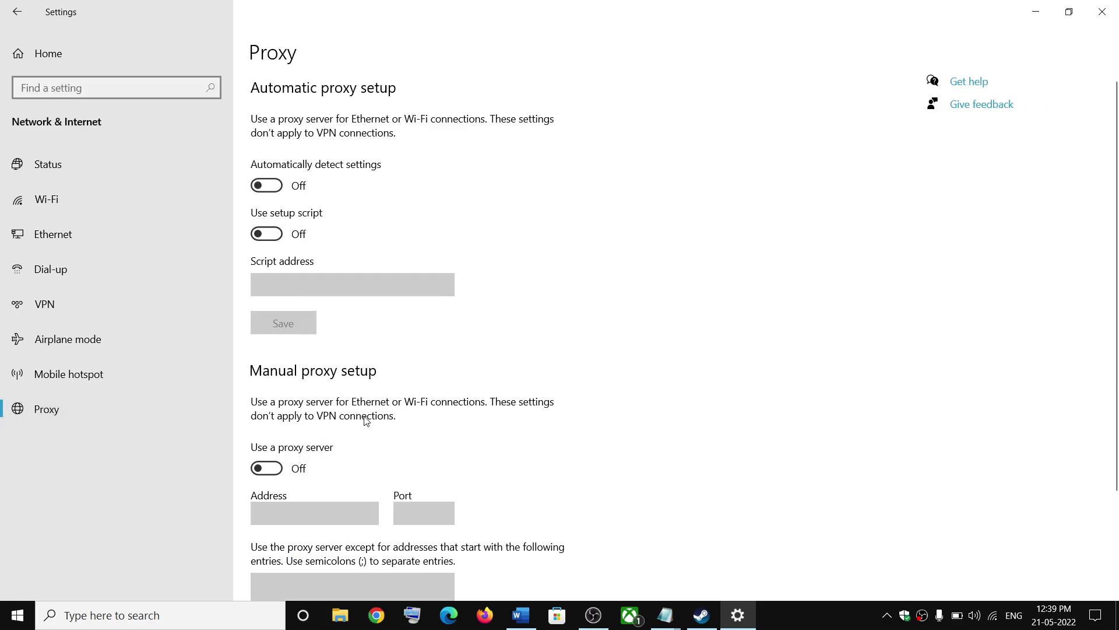
scroll(365, 419, "down", 3)
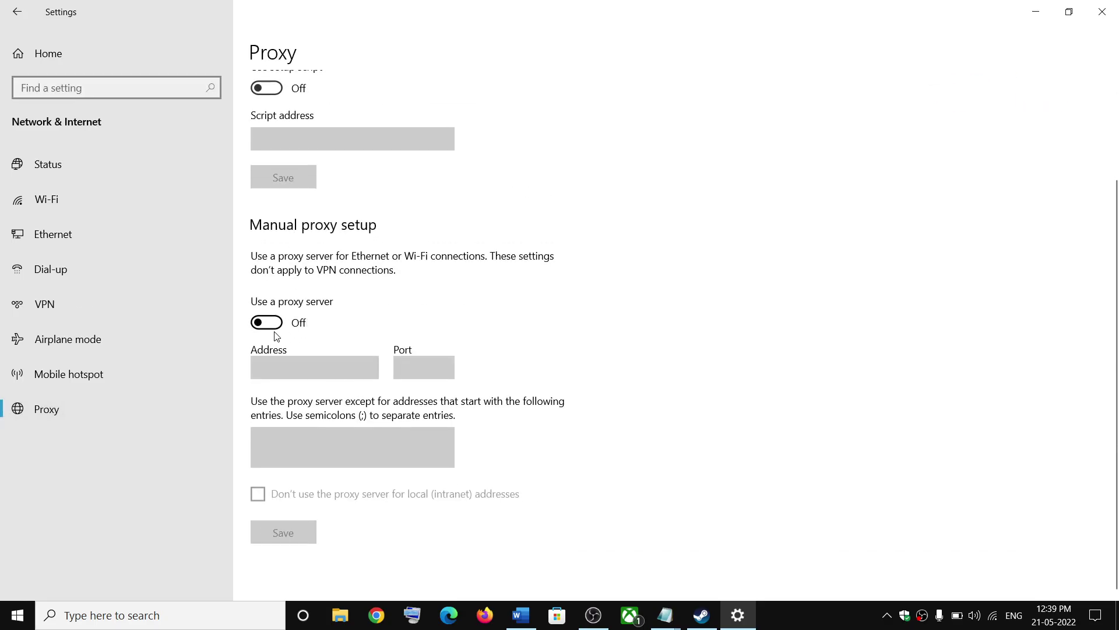
left_click(1103, 11)
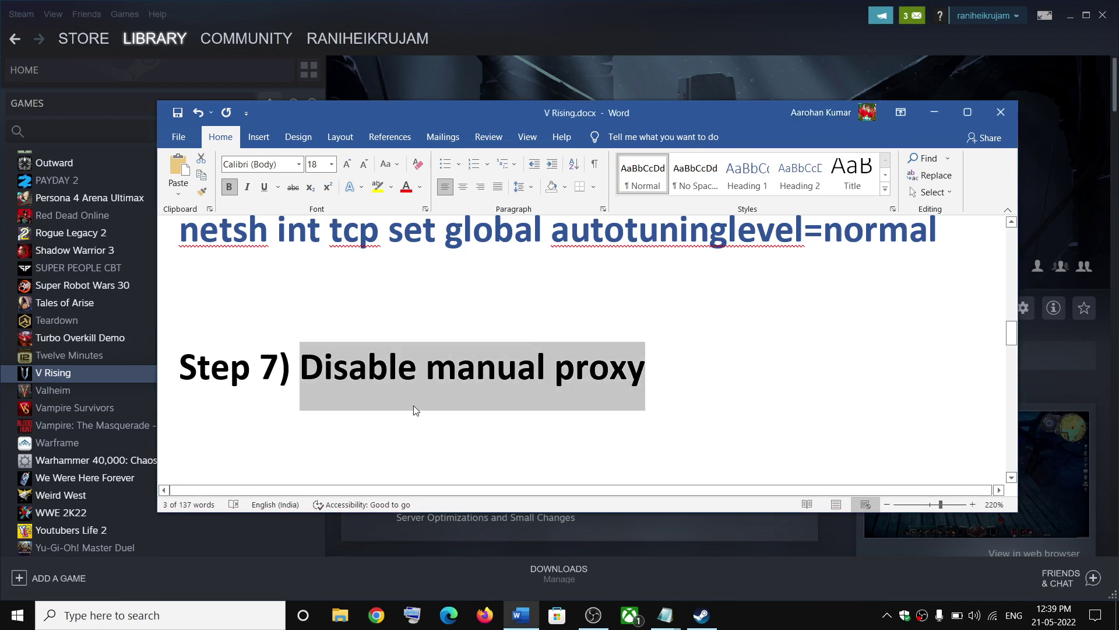
Step: Highlight the "Run Network Troubleshooter" wording of Step 8 in the Word document
scroll(426, 408, "down", 2)
scroll(426, 408, "down", 1)
left_click_drag(301, 350, 734, 351)
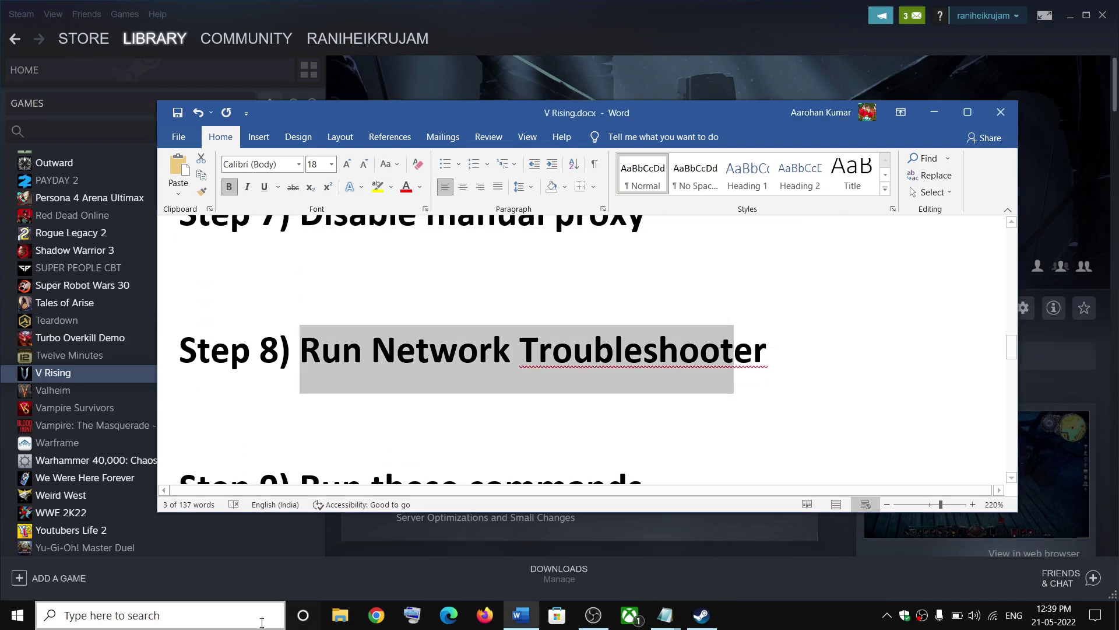
Step: Open the list of additional troubleshooters in the Update & Security settings
left_click(16, 615)
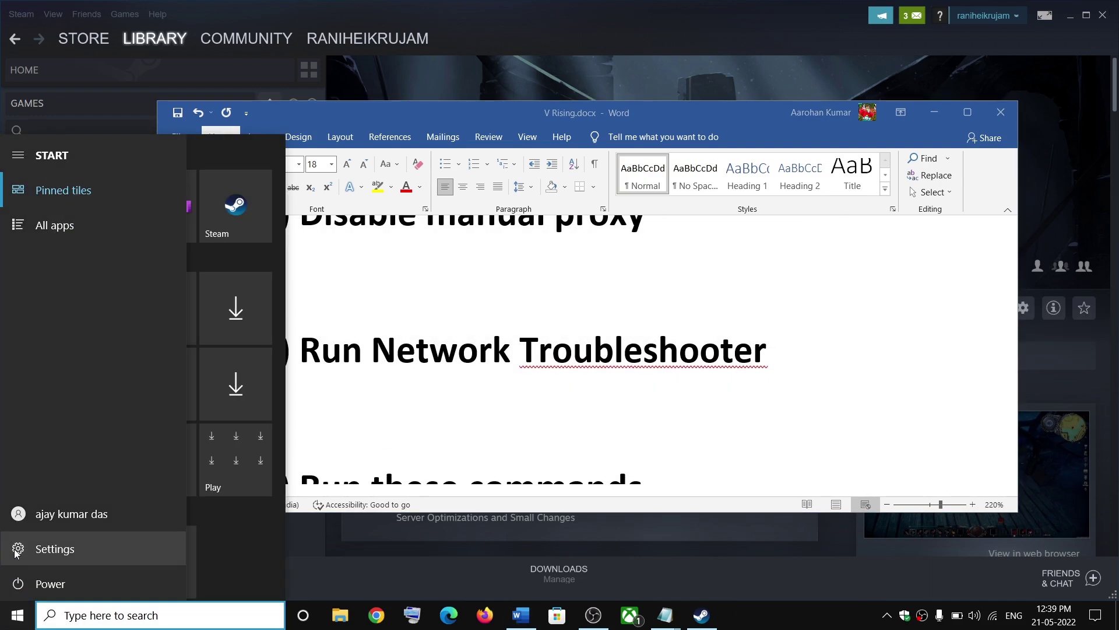
left_click(18, 552)
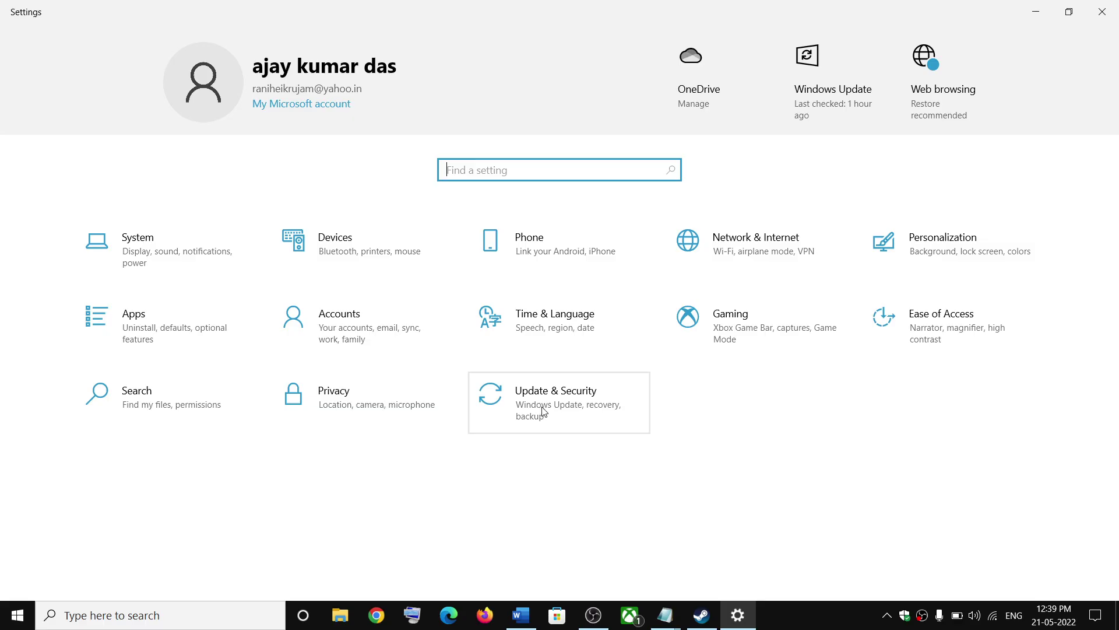
left_click(569, 412)
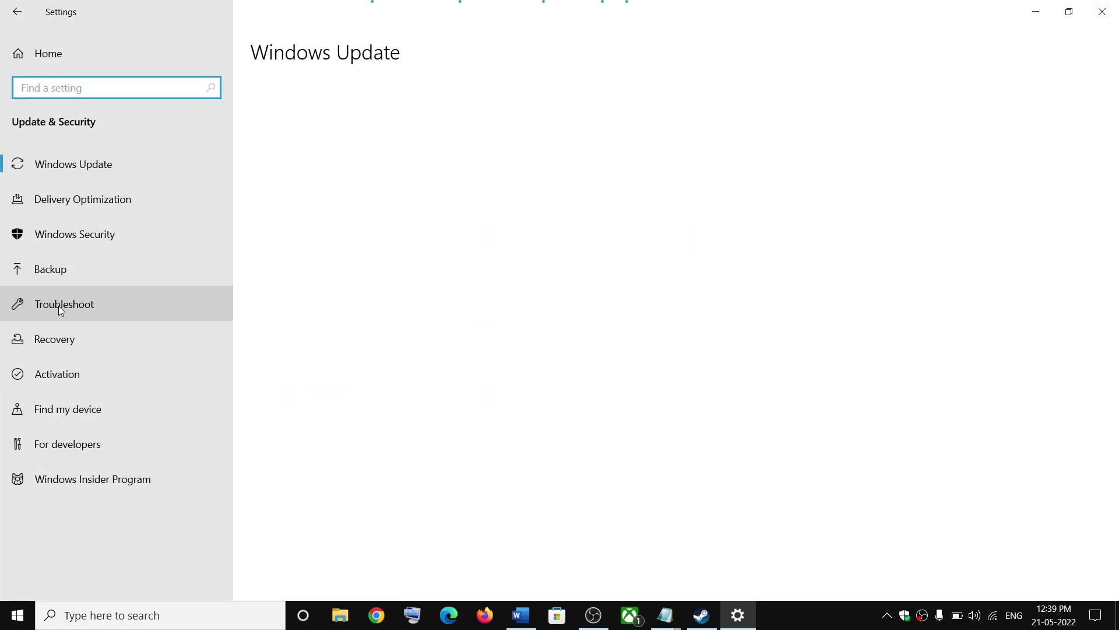
left_click(61, 309)
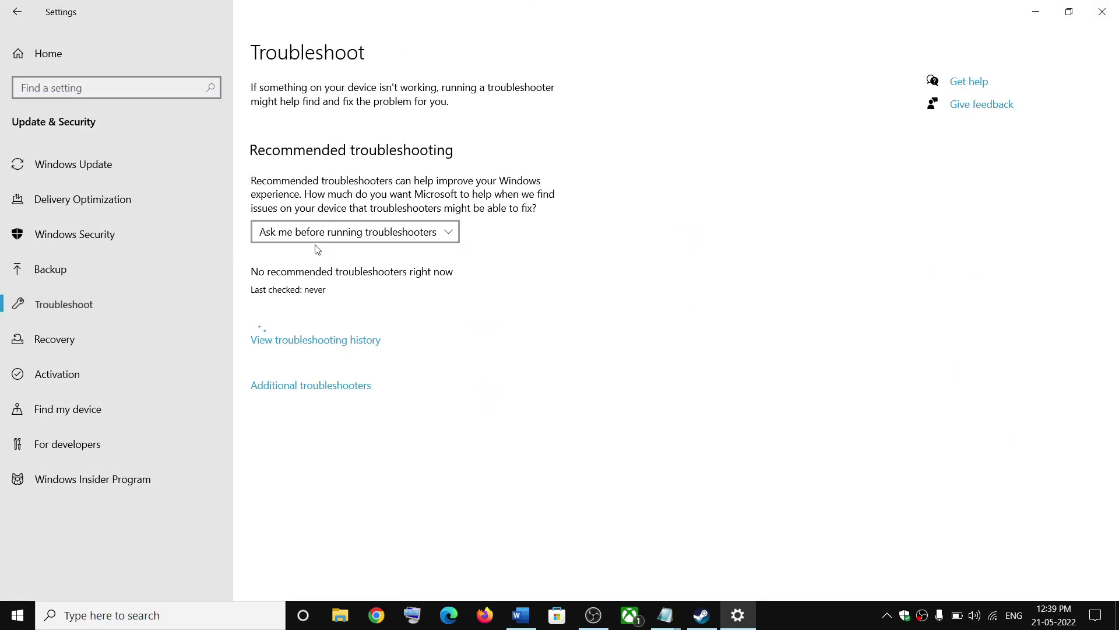
left_click(317, 390)
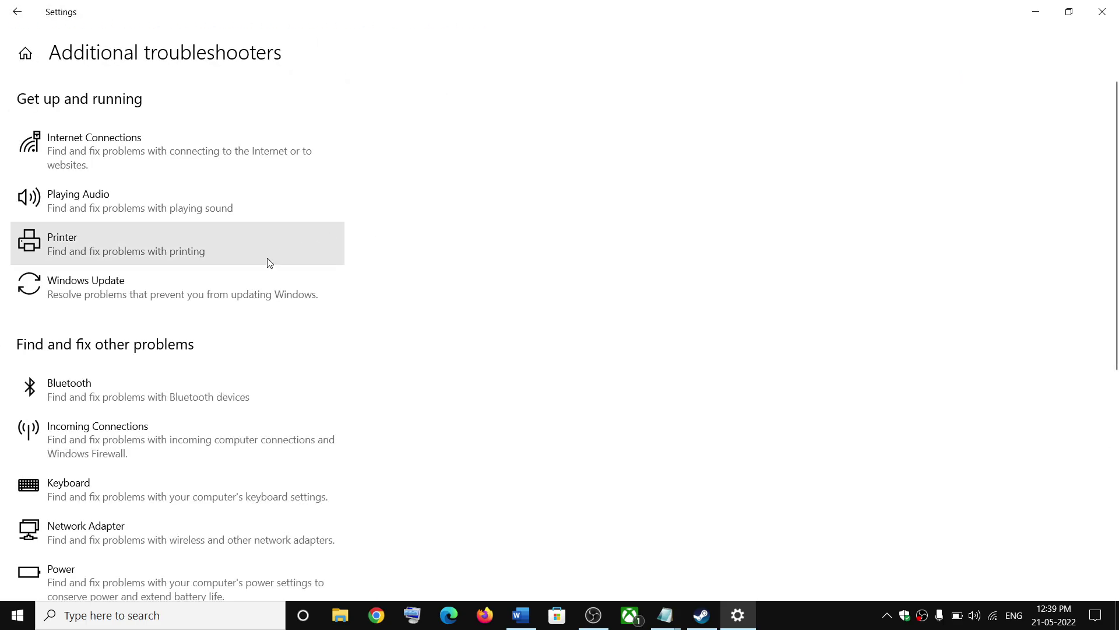
Step: Run the Network Adapter troubleshooter from the additional troubleshooters
scroll(231, 307, "down", 4)
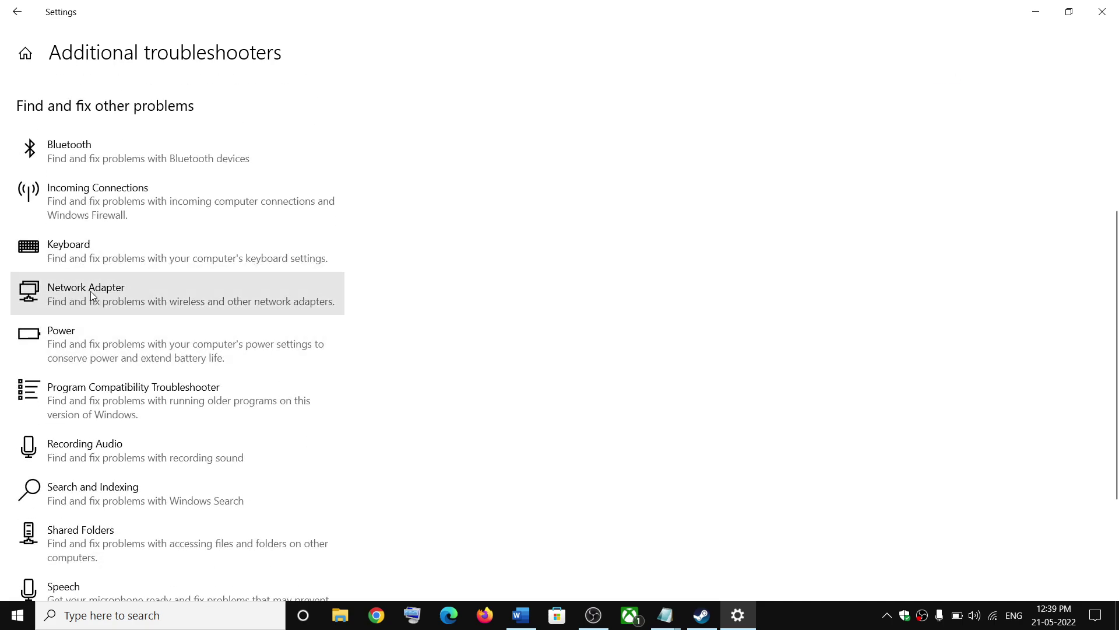
left_click(175, 298)
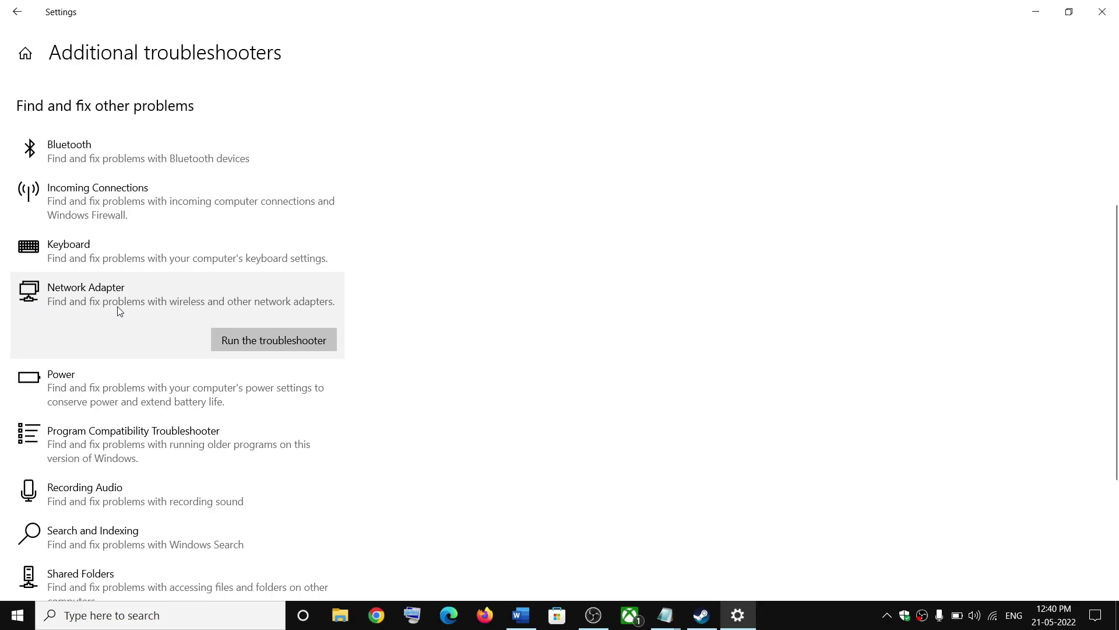
left_click(292, 342)
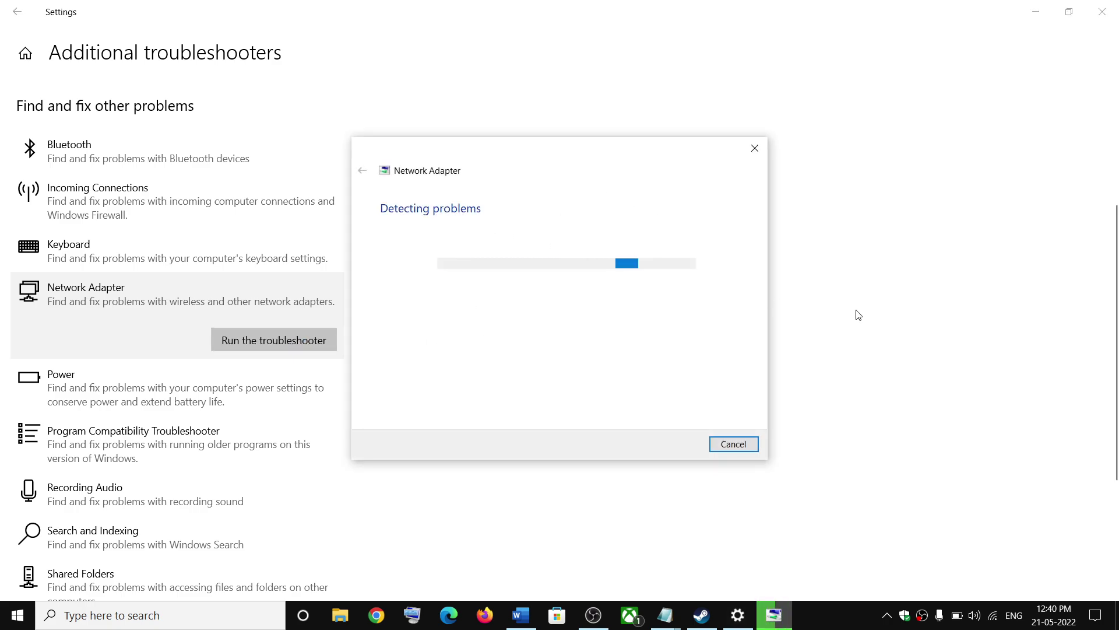
left_click(785, 370)
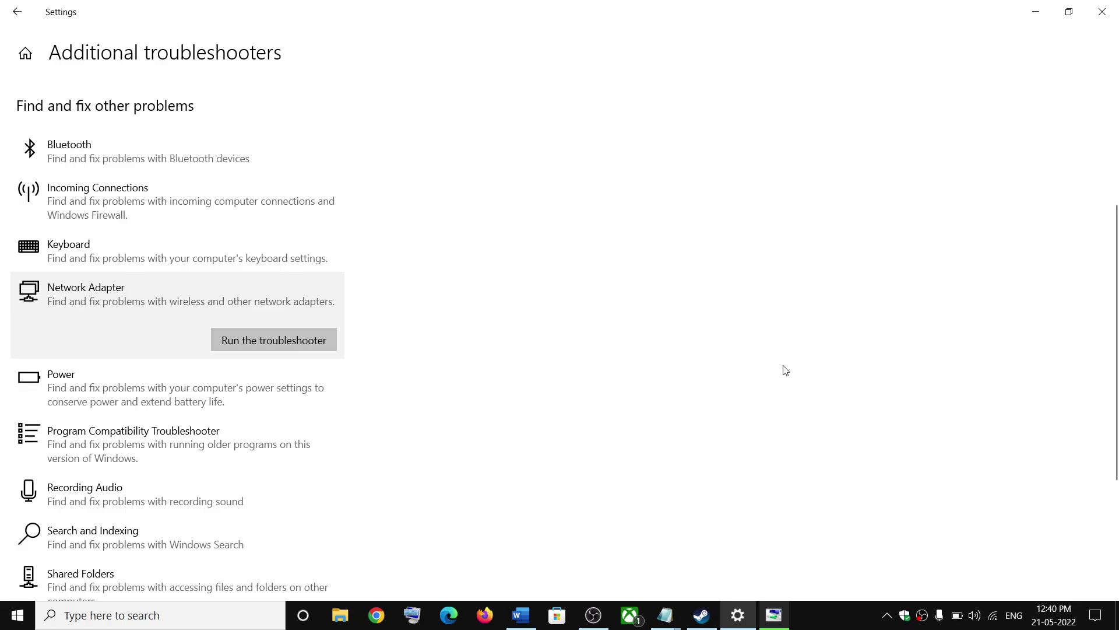
Step: Return to the Word document, highlight the Step 9 heading, and show its list of network reset commands in a maximized window
left_click(521, 615)
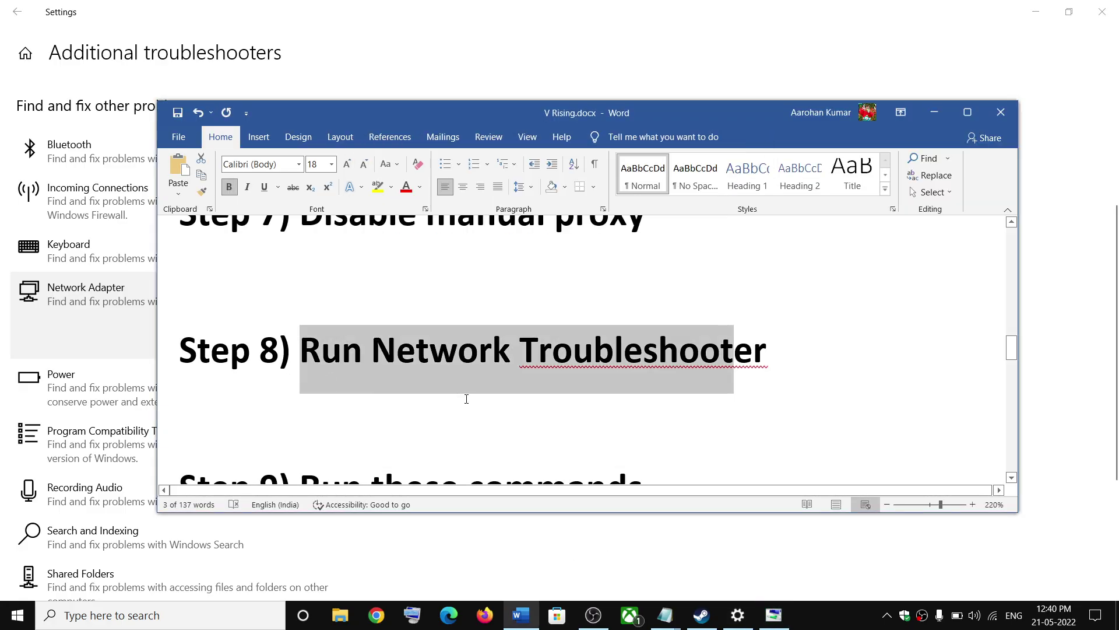
scroll(408, 373, "down", 3)
left_click_drag(300, 334, 660, 334)
scroll(418, 416, "down", 3)
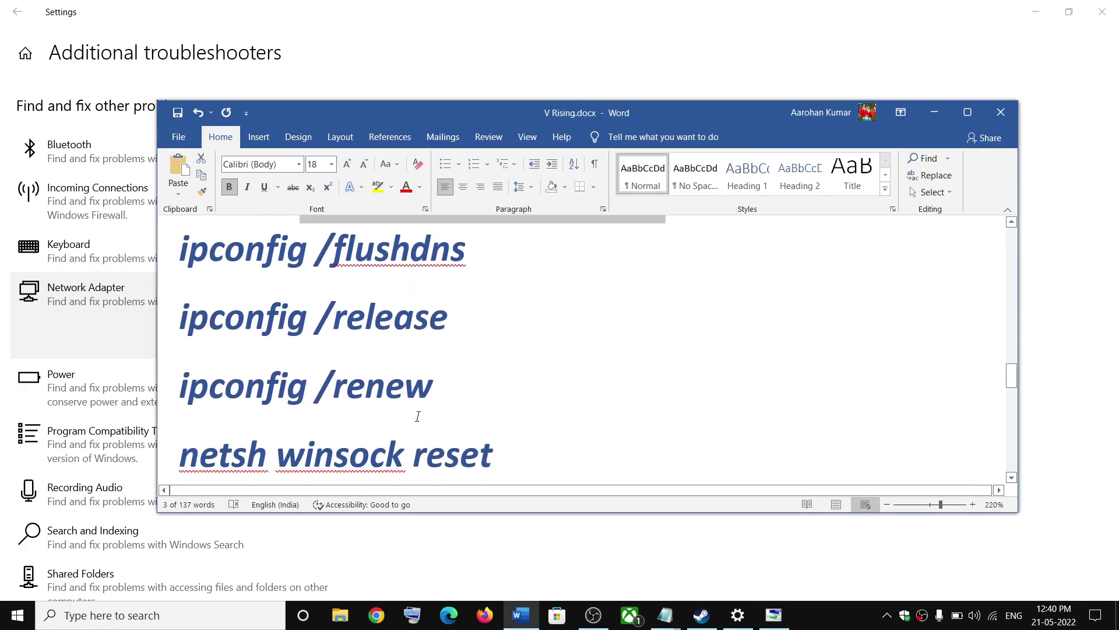
left_click(967, 113)
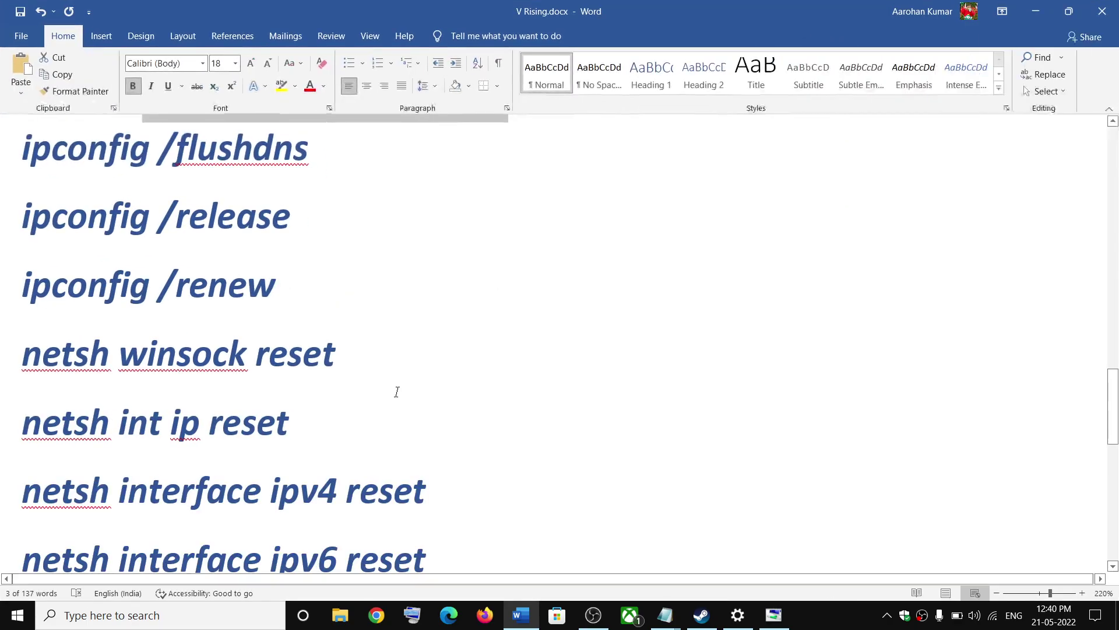
Step: Search Windows for cmd and launch Command Prompt as administrator
left_click(218, 608)
type("cmd")
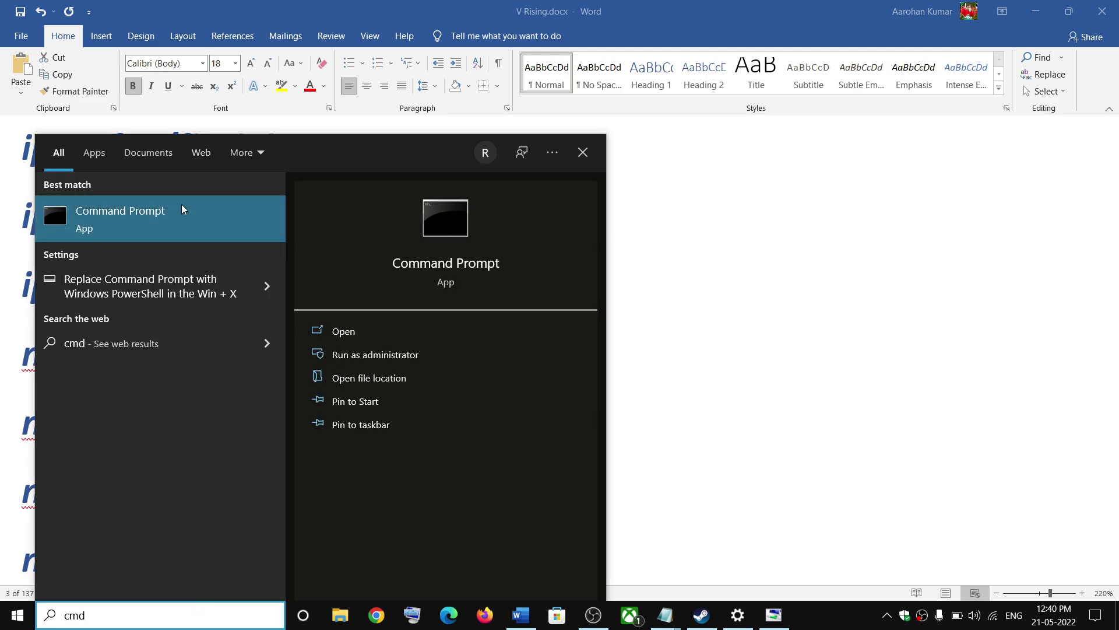
right_click(180, 204)
left_click(666, 379)
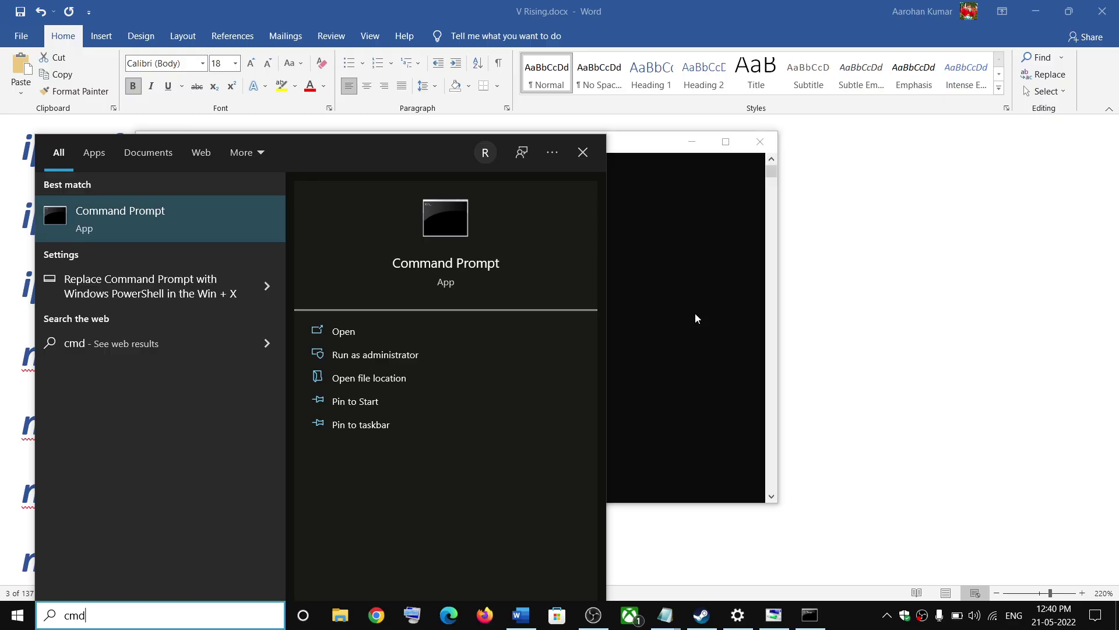
Step: Copy ipconfig /flushdns from Step 9 of the Word document, close the Network Adapter troubleshooter, and run the command in Command Prompt
left_click(872, 320)
scroll(293, 230, "up", 3)
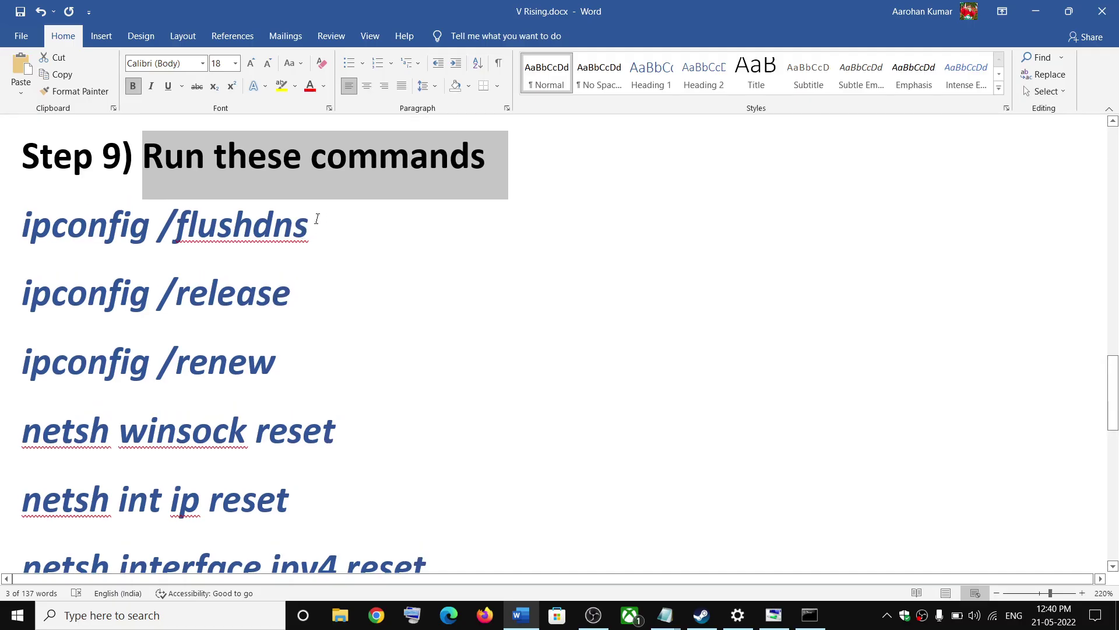
left_click_drag(318, 221, 26, 213)
key("ctrl+c")
left_click(344, 297)
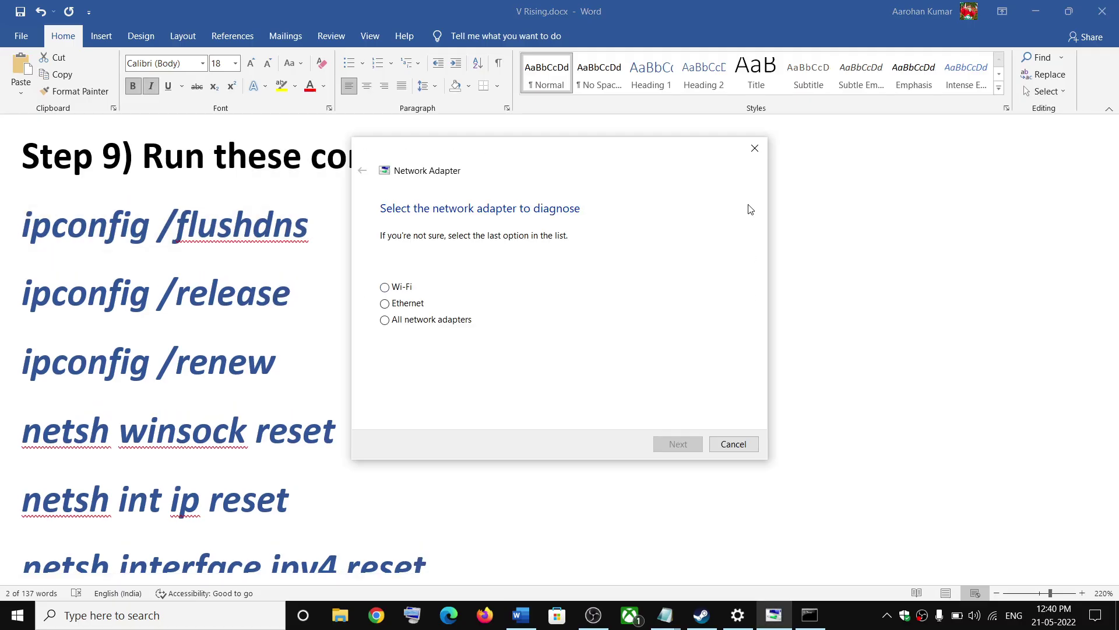
left_click(755, 148)
left_click(773, 615)
key("ctrl+v")
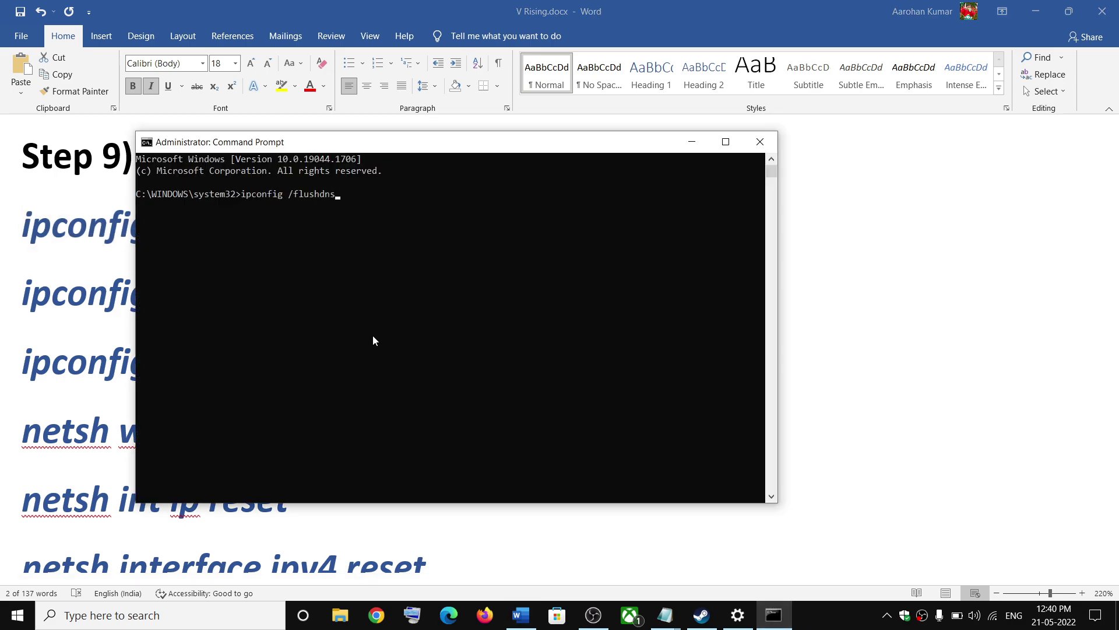
key("Return")
Step: Copy ipconfig /release from the Word document's command list and run it in Command Prompt
key("alt+Tab")
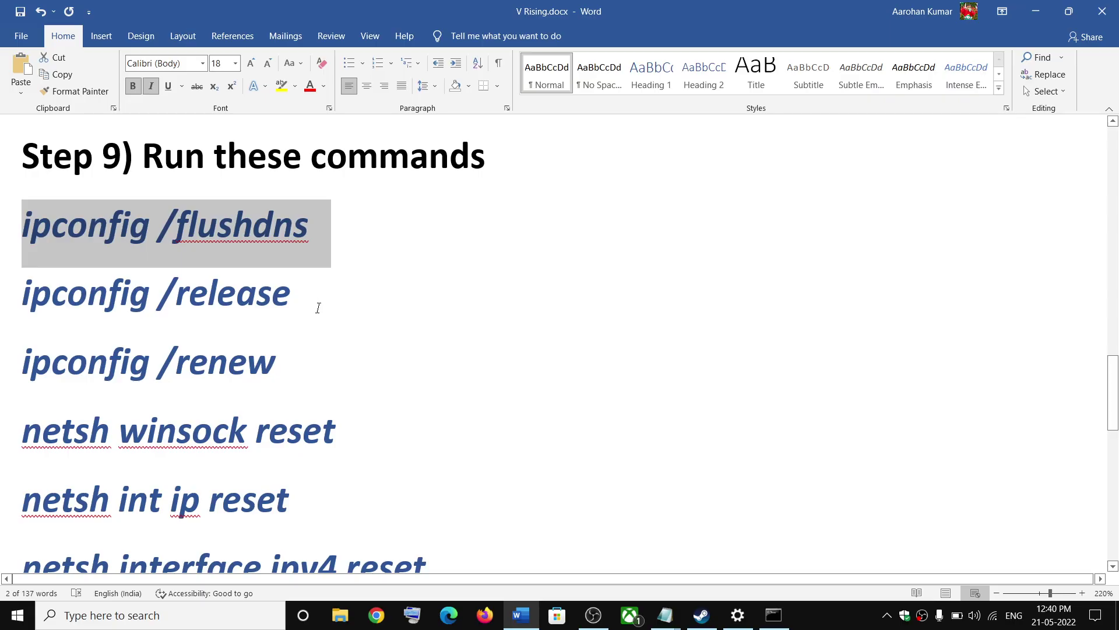
left_click_drag(317, 304, 71, 295)
key("alt+Tab")
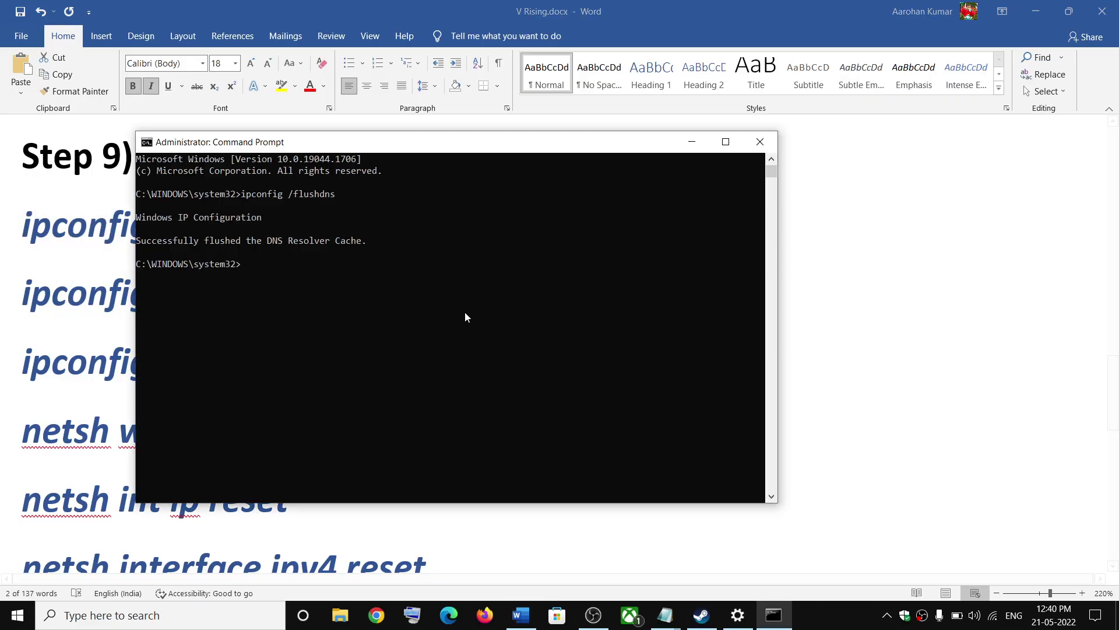
type("ipconfig /release")
key("Return")
Step: Copy ipconfig /renew from the Word document's command list and run it in Command Prompt
key("alt+Tab")
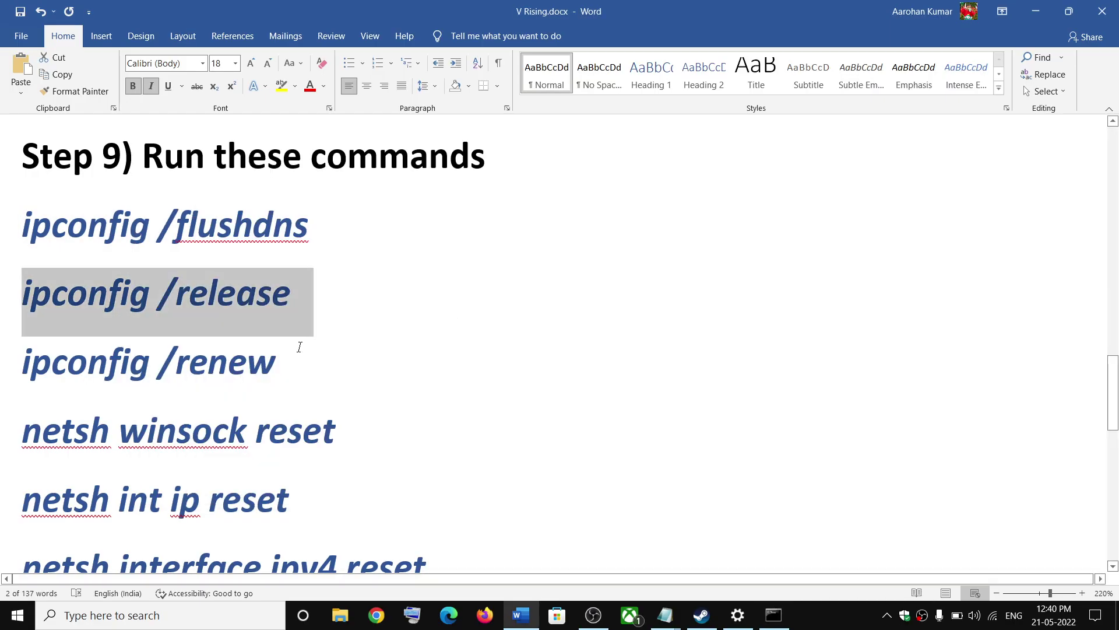
left_click_drag(297, 350, 110, 346)
key("ctrl+c")
key("alt+Tab")
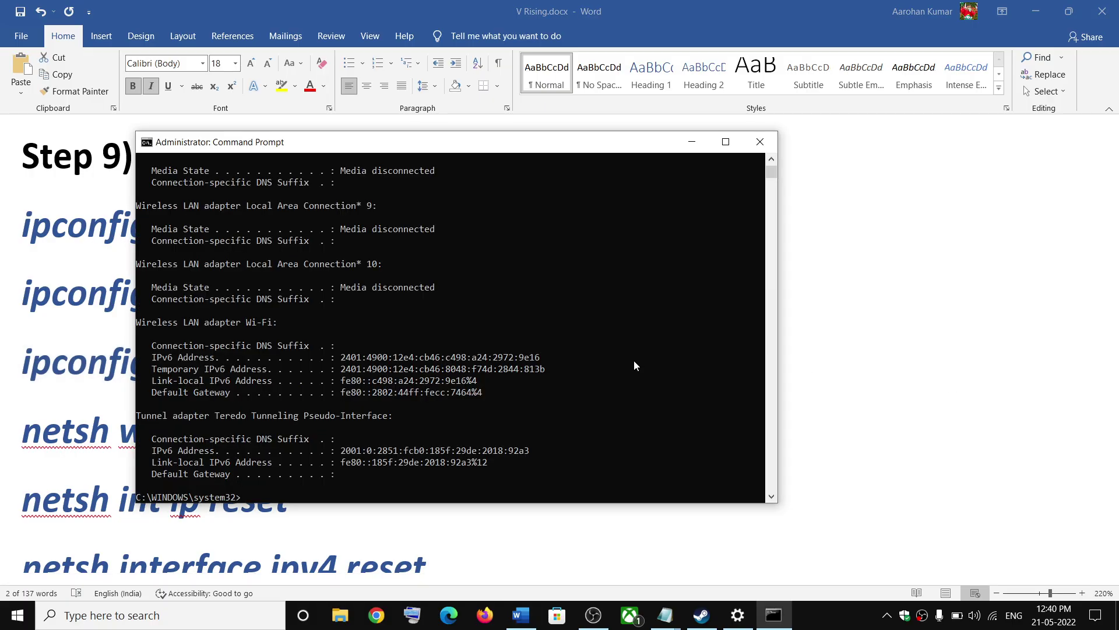
key("ctrl+v")
key("Return")
Step: Copy netsh winsock reset from the Word document's command list and run it in Command Prompt
key("alt+Tab")
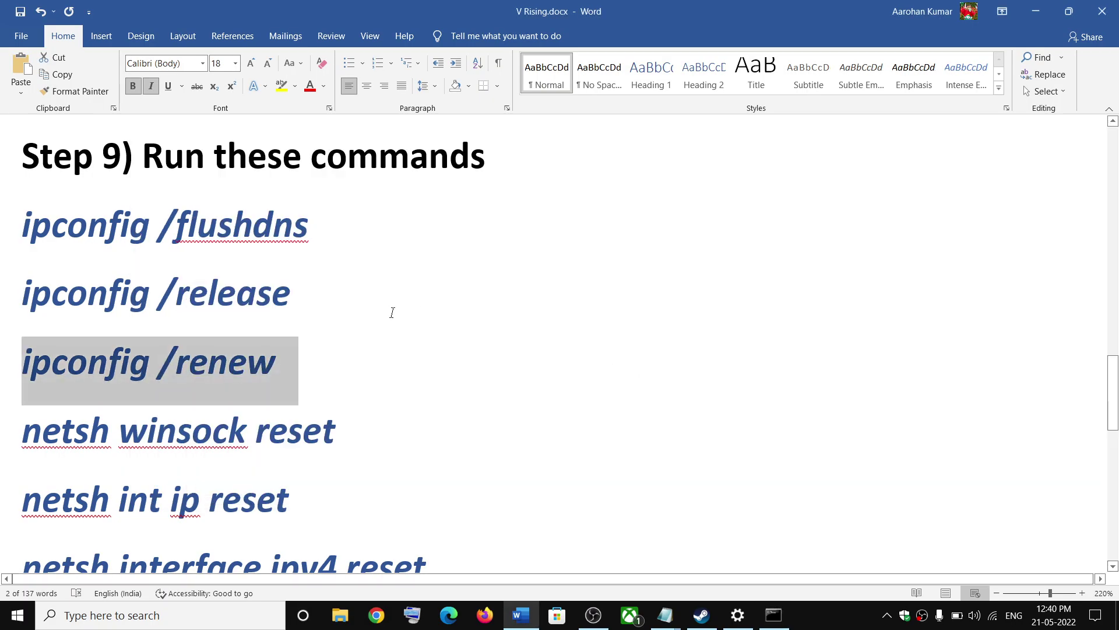
scroll(385, 324, "down", 2)
left_click_drag(391, 356, 23, 354)
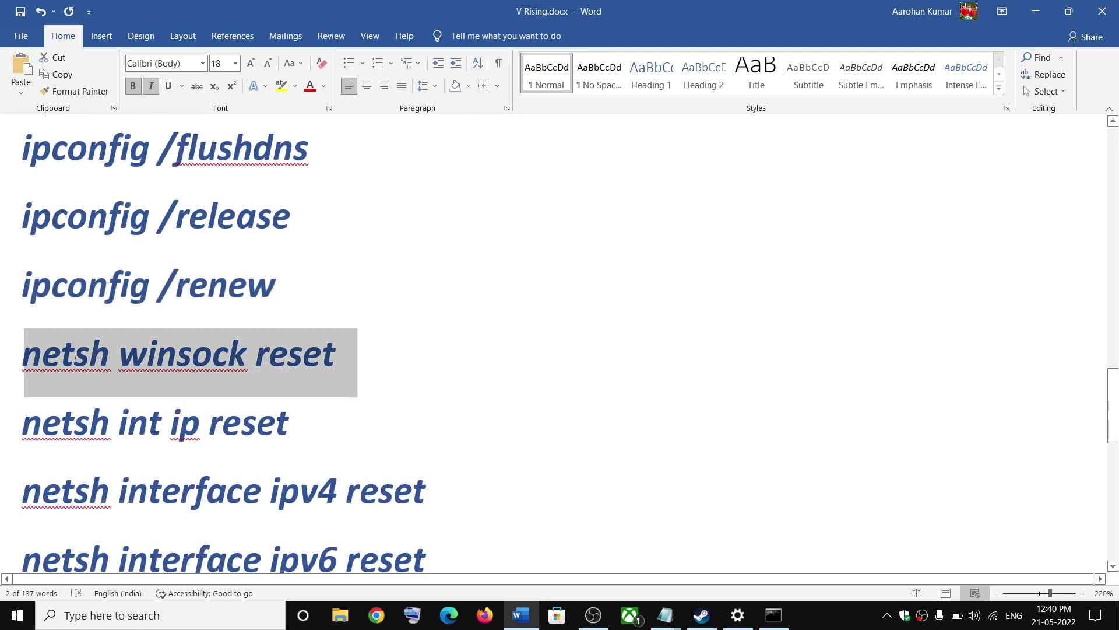
key("ctrl+c")
key("alt+Tab")
key("ctrl+v")
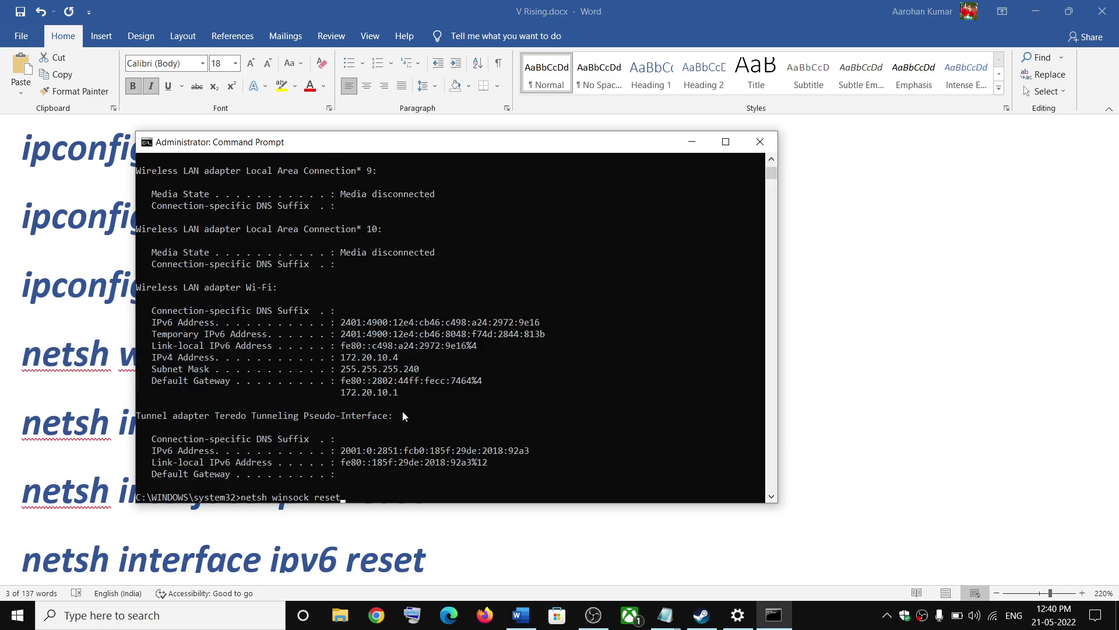
key("Return")
Step: Copy netsh int ip reset from the Word document's command list and run it in Command Prompt
key("alt+Tab")
scroll(292, 397, "down", 2)
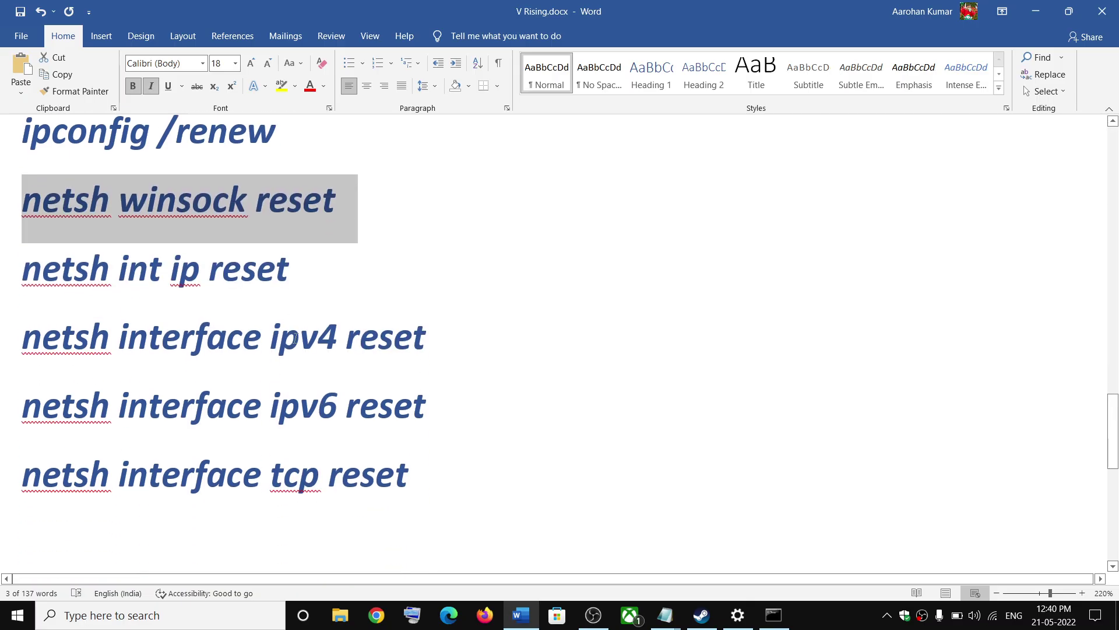
left_click_drag(301, 258, 23, 269)
key("ctrl+c")
key("alt+Tab")
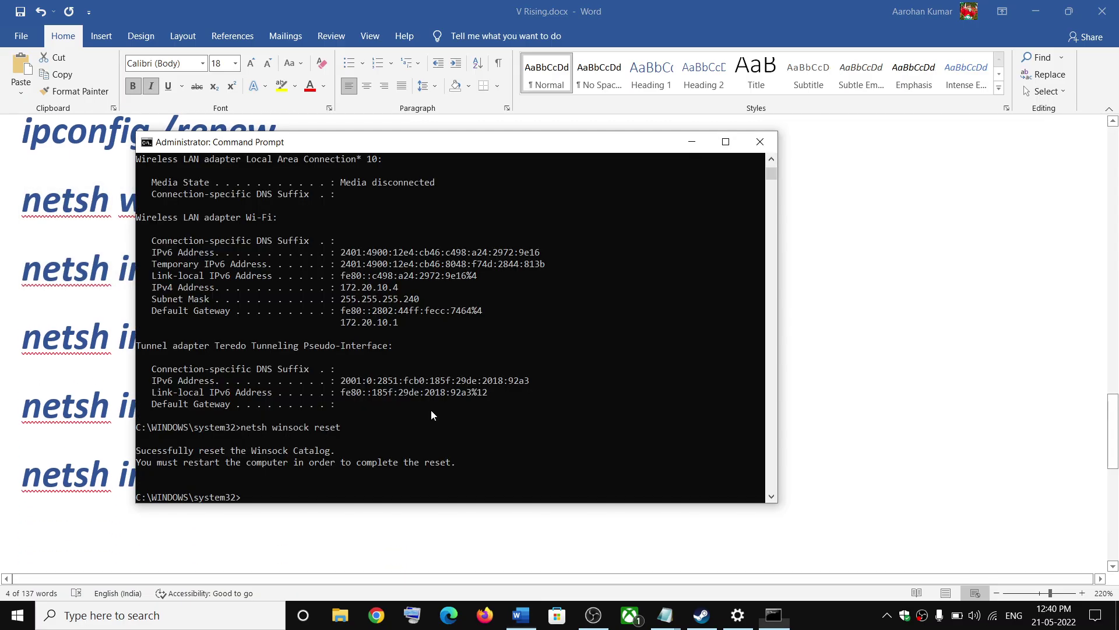
key("ctrl+v")
key("Return")
Step: Copy netsh interface ipv4 reset from the Word document's command list and run it in Command Prompt
key("alt+Tab")
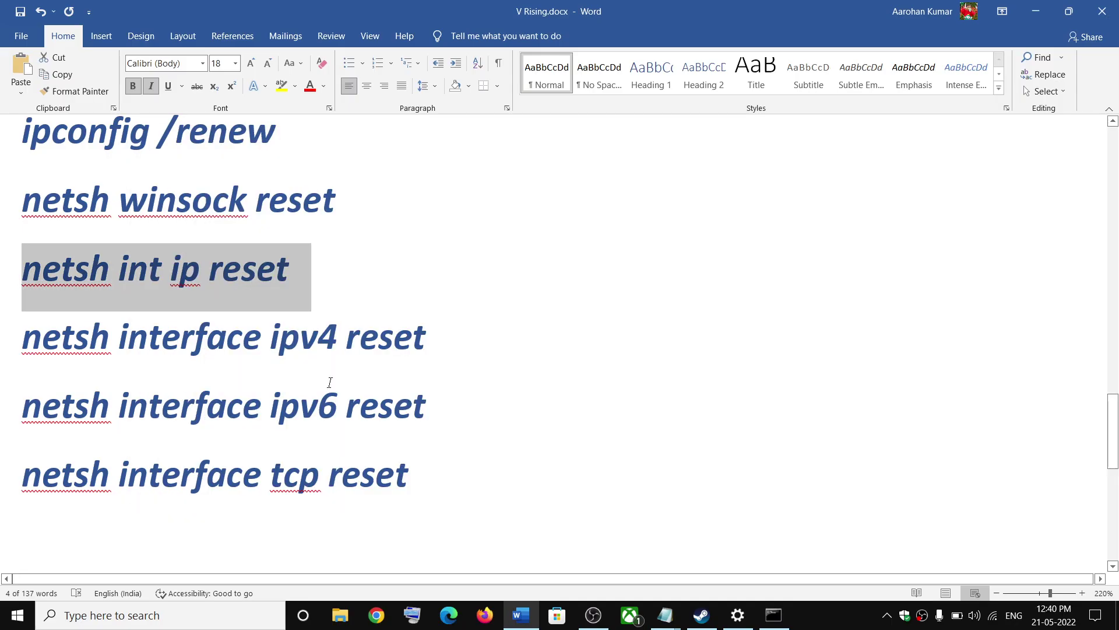
left_click_drag(465, 334, 18, 333)
key("ctrl+c")
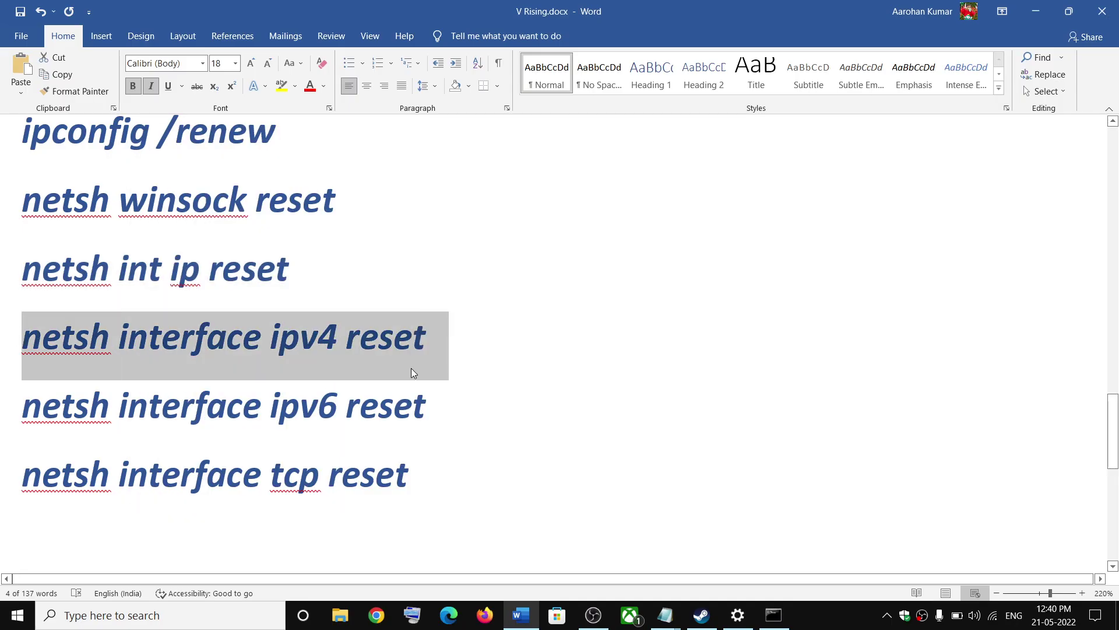
key("alt+Tab")
key("ctrl+v")
key("Return")
Step: Copy netsh interface ipv6 reset from the Word document's command list and run it in Command Prompt
key("alt+Tab")
left_click_drag(427, 409, 2, 412)
key("ctrl+c")
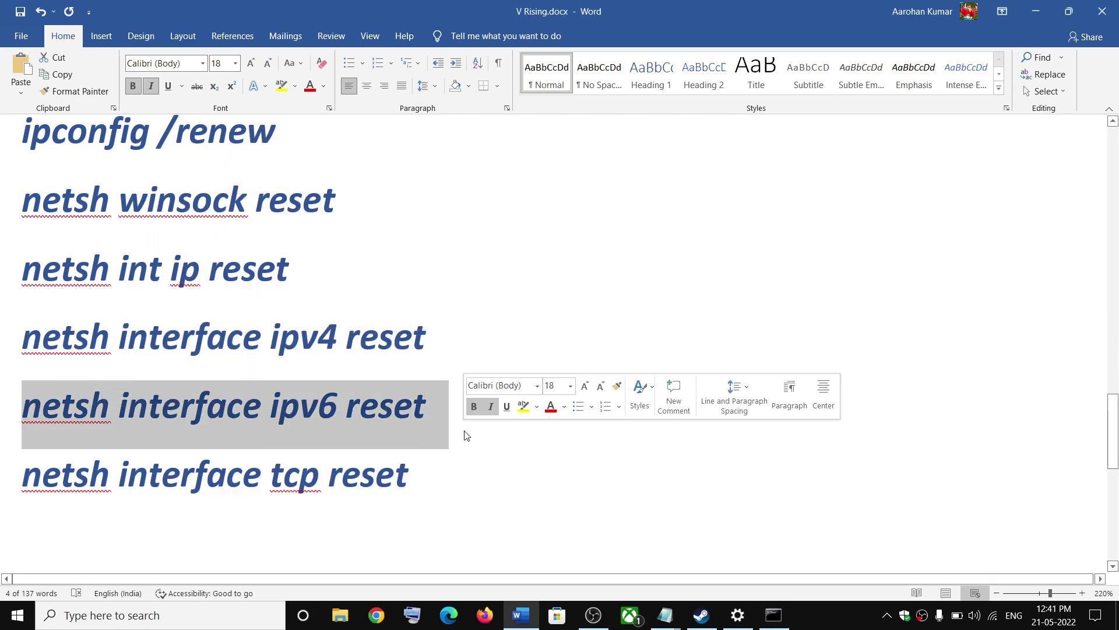
key("alt+Tab")
key("ctrl+v")
key("Return")
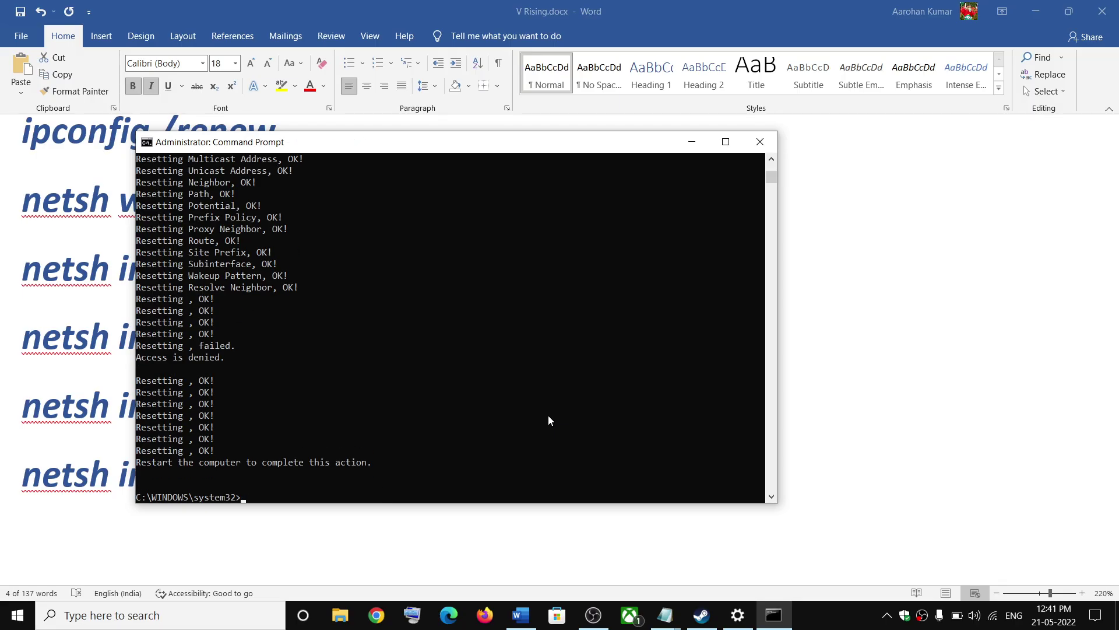
Step: Copy netsh interface tcp reset from the Word document's command list and run it in Command Prompt
key("alt+Tab")
left_click_drag(414, 471, 32, 471)
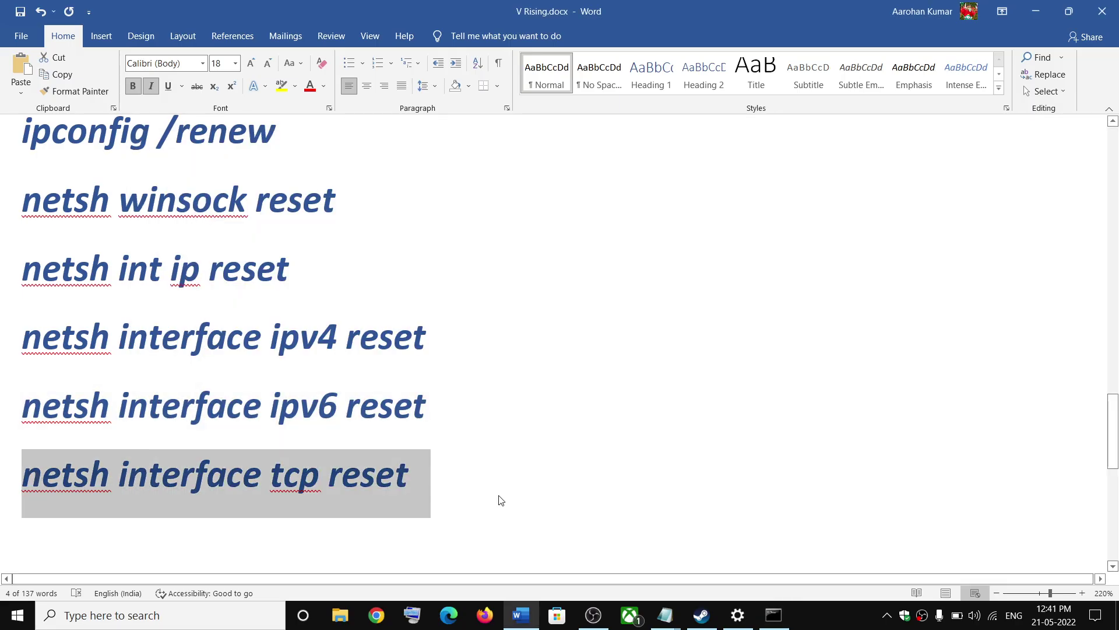
key("ctrl+c")
key("alt+Tab")
key("ctrl+v")
key("Return")
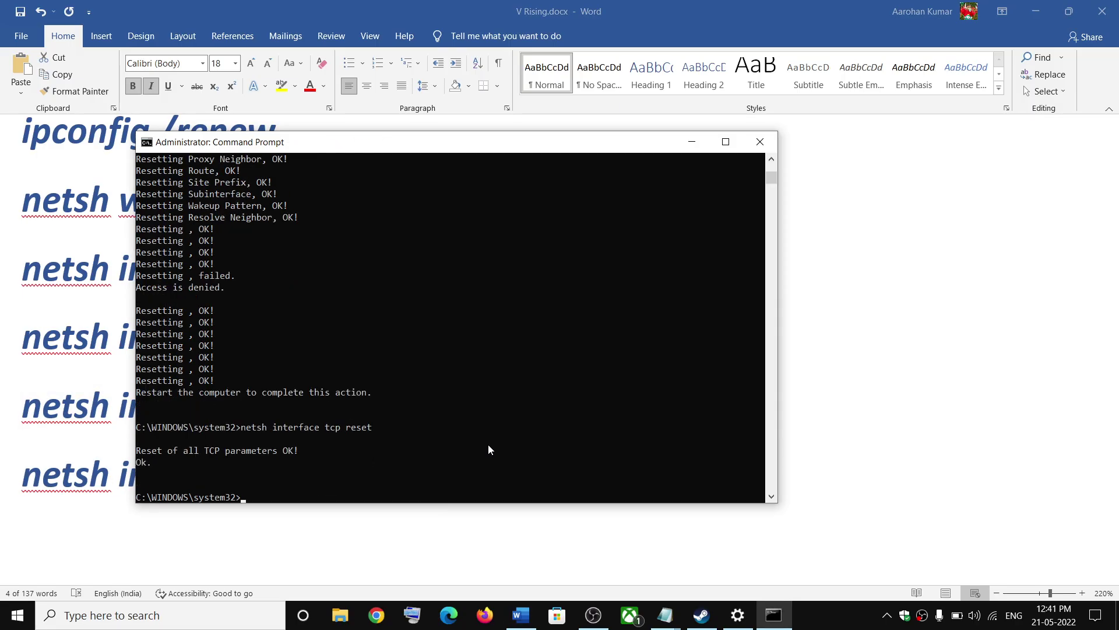
Step: Return to the Word document and show the computer's Restart power option, then dismiss it without restarting
key("alt+Tab")
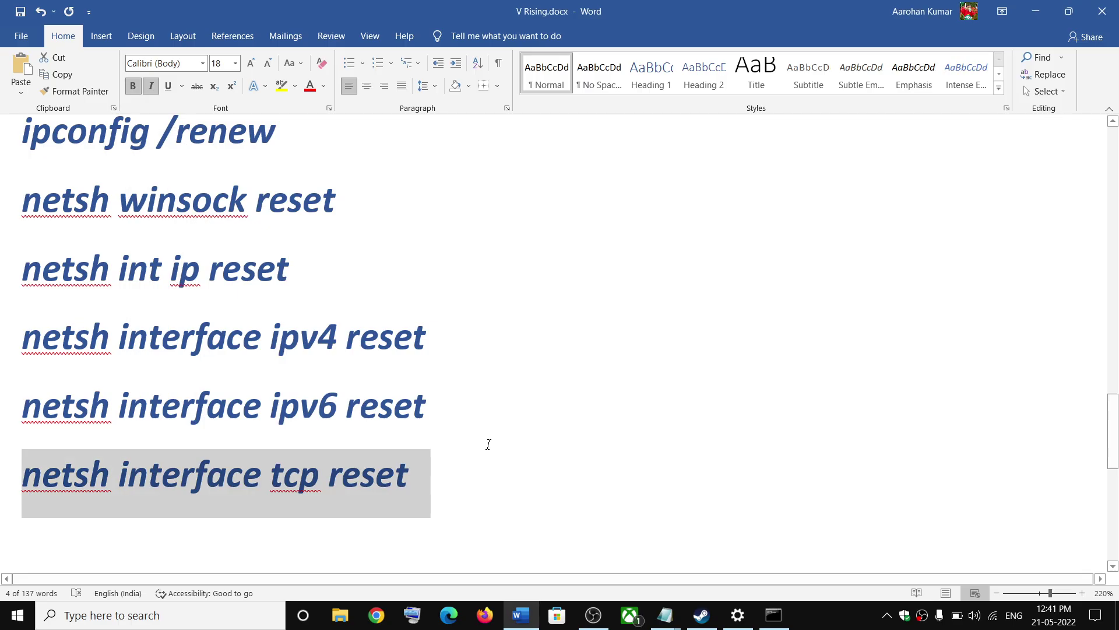
left_click(1, 621)
left_click(28, 570)
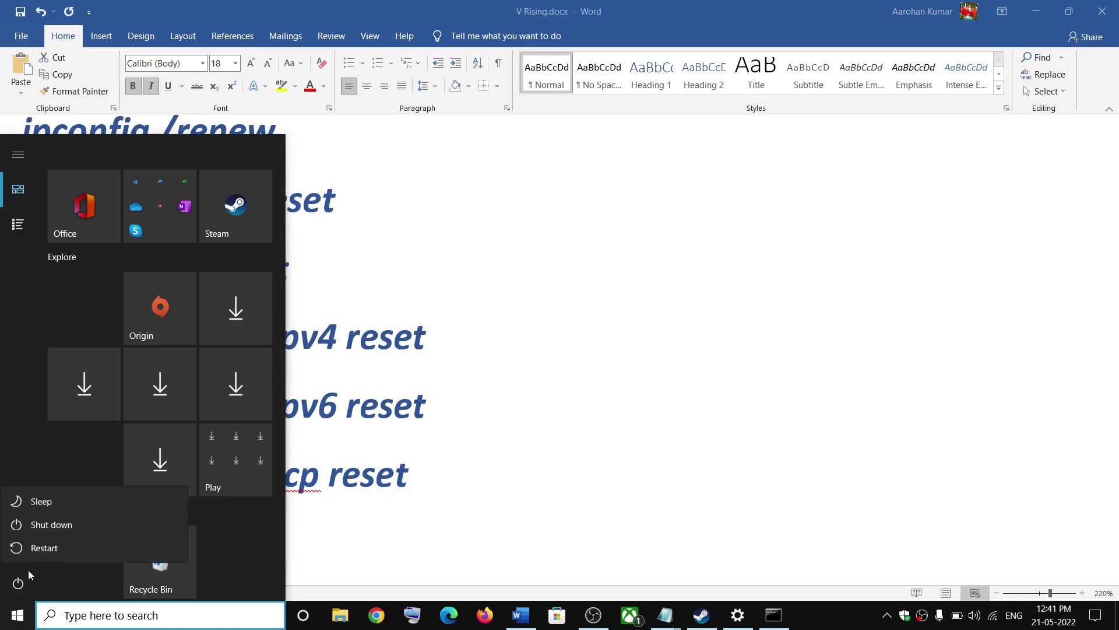
key("Escape")
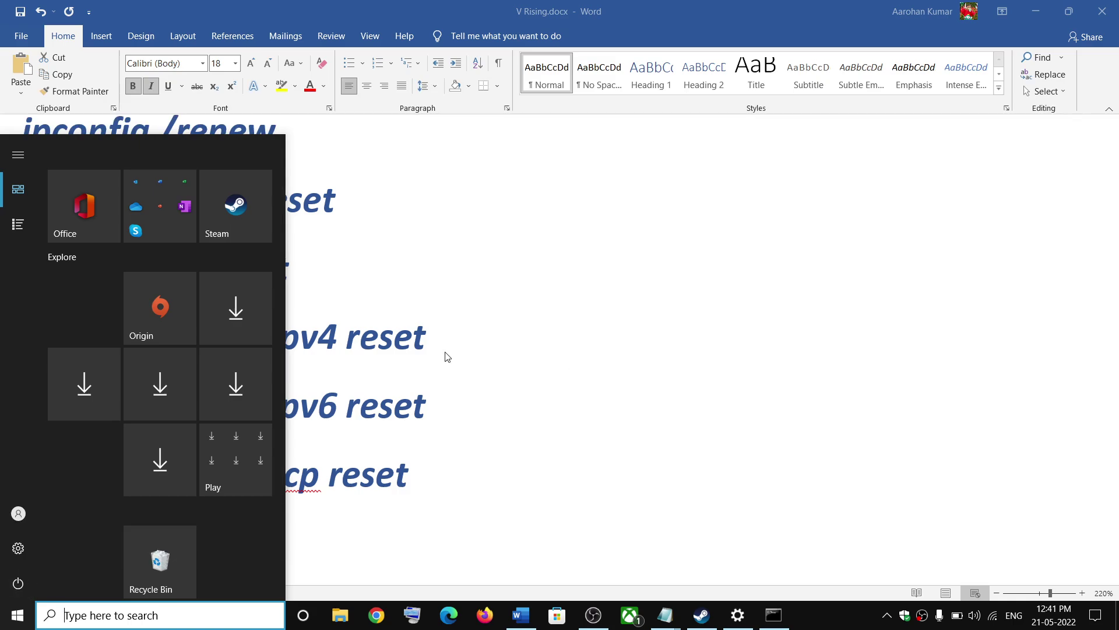
left_click(434, 433)
Step: Highlight the "Make sure you have the WIFI password" wording of Step 10 in the Word document, and clear the selection
scroll(421, 432, "down", 5)
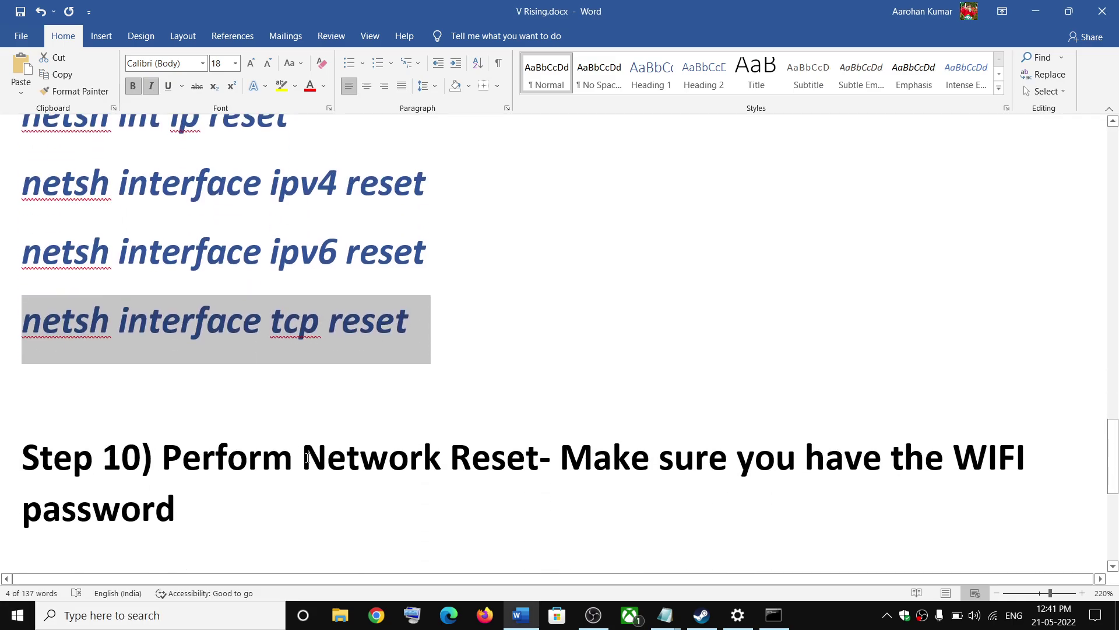
left_click_drag(190, 445, 215, 498)
scroll(628, 457, "down", 1)
scroll(618, 435, "up", 1)
scroll(618, 435, "up", 1)
left_click(367, 426)
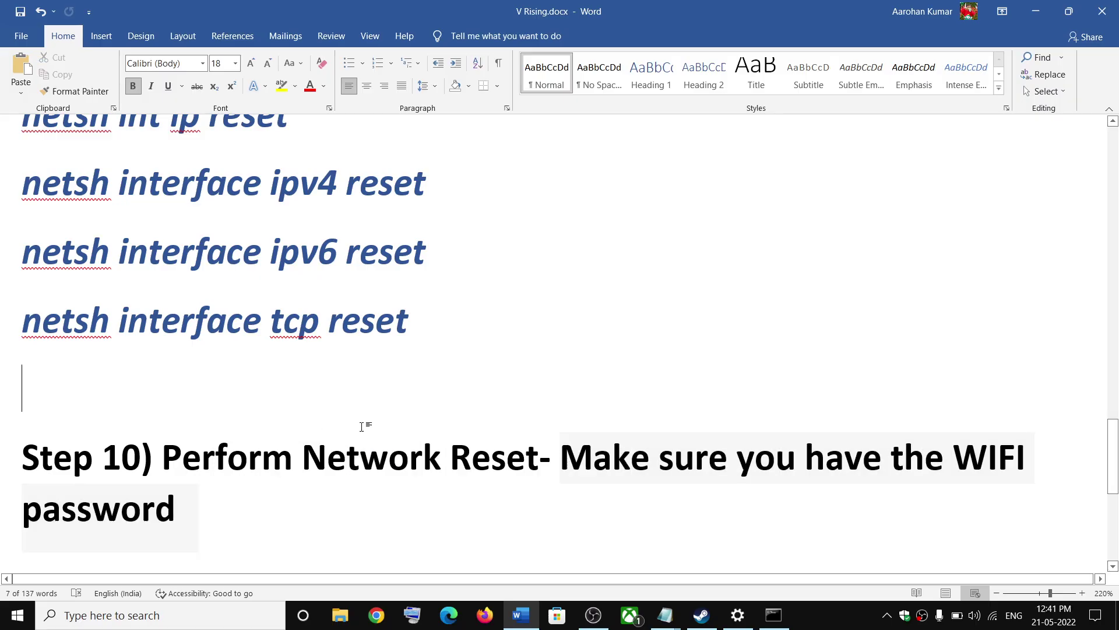
Step: Highlight the word "Network" in the Step 10 heading and look at the current Wi-Fi connection
left_click_drag(302, 457, 450, 457)
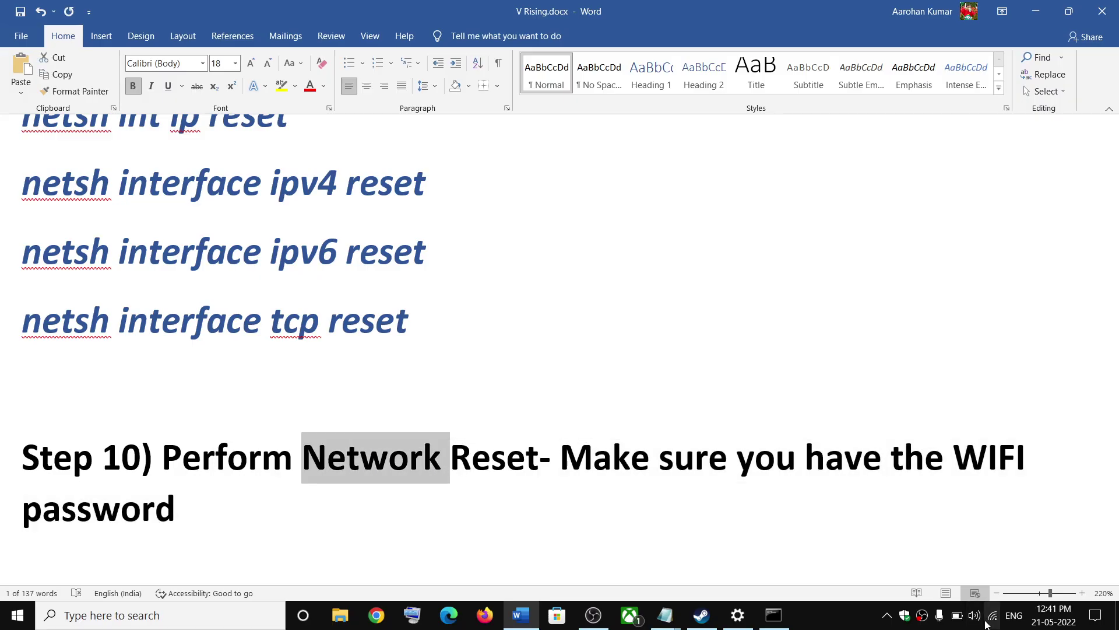
left_click(1016, 458)
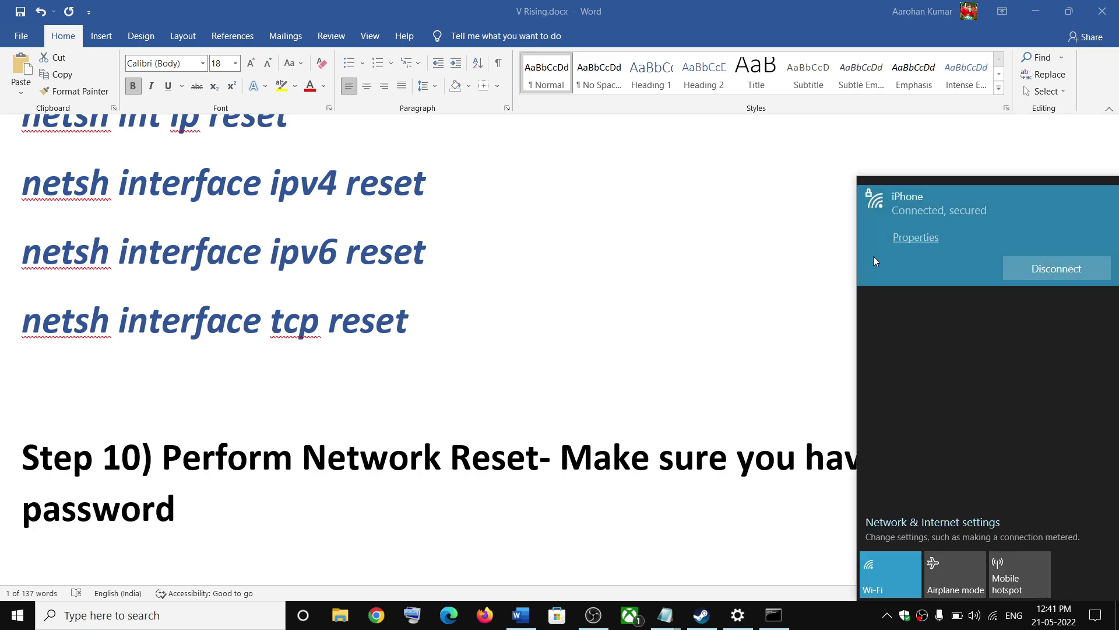
left_click(735, 477)
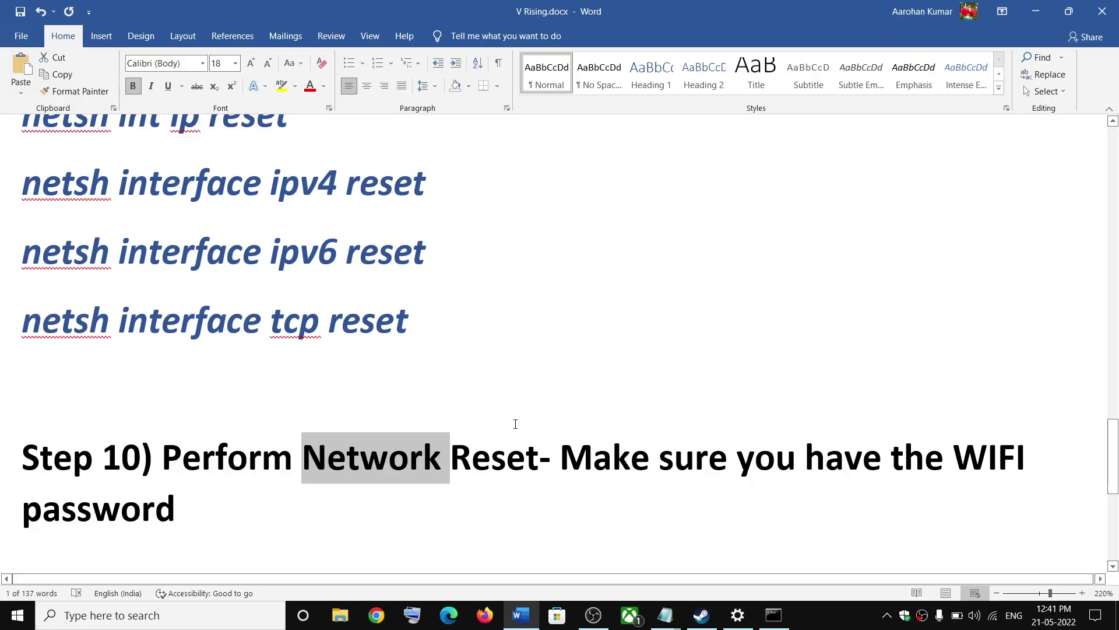
Step: Open the Network & Internet status page in Windows Settings
left_click(17, 615)
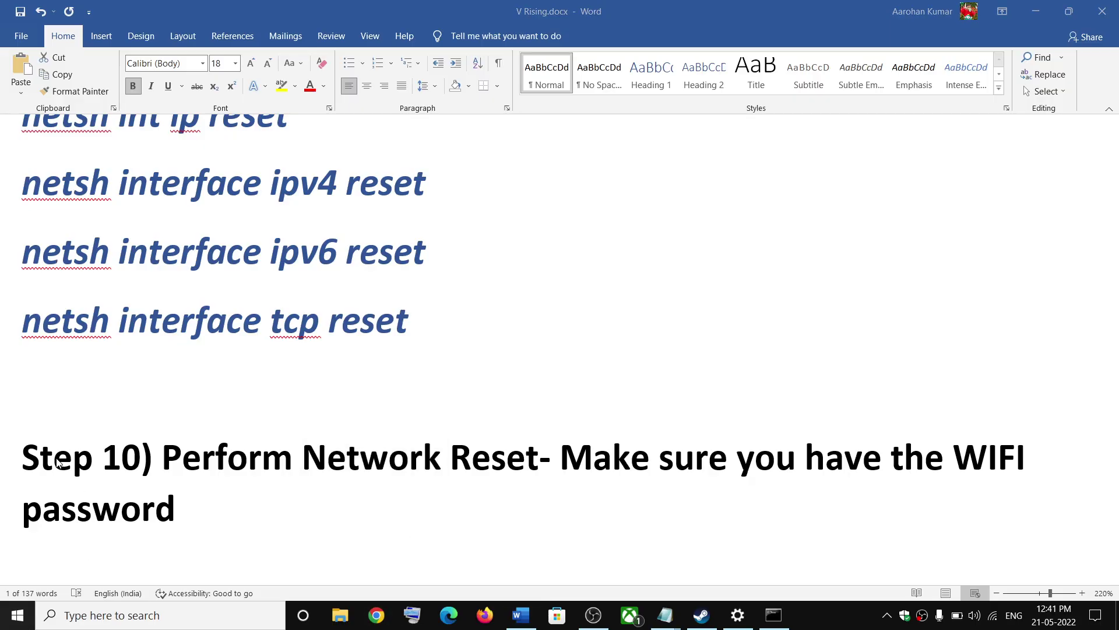
left_click(18, 548)
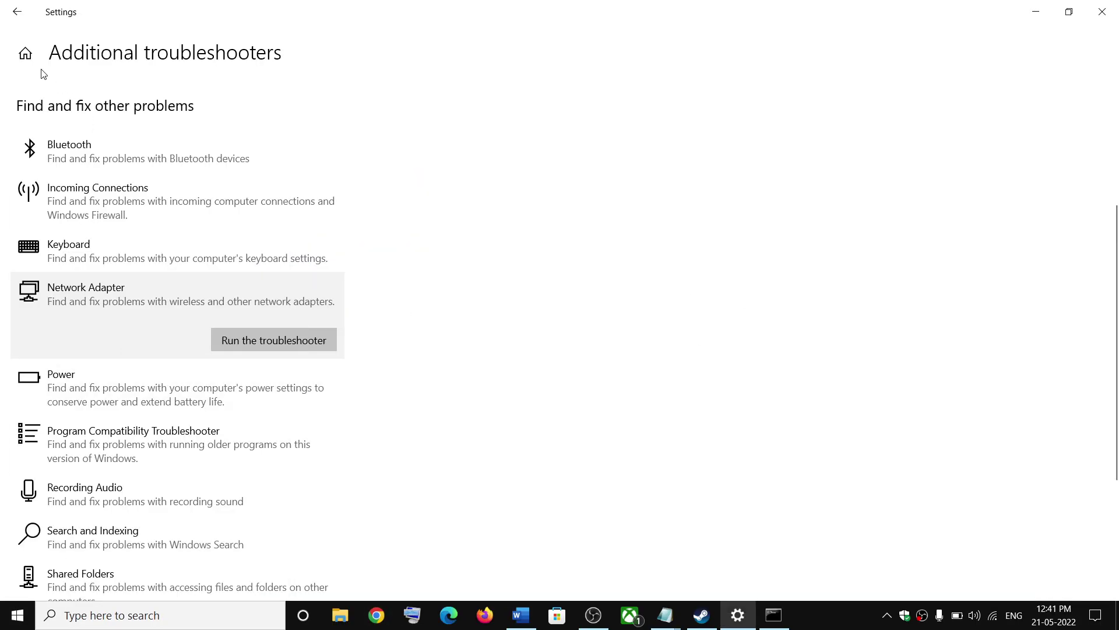
left_click(7, 44)
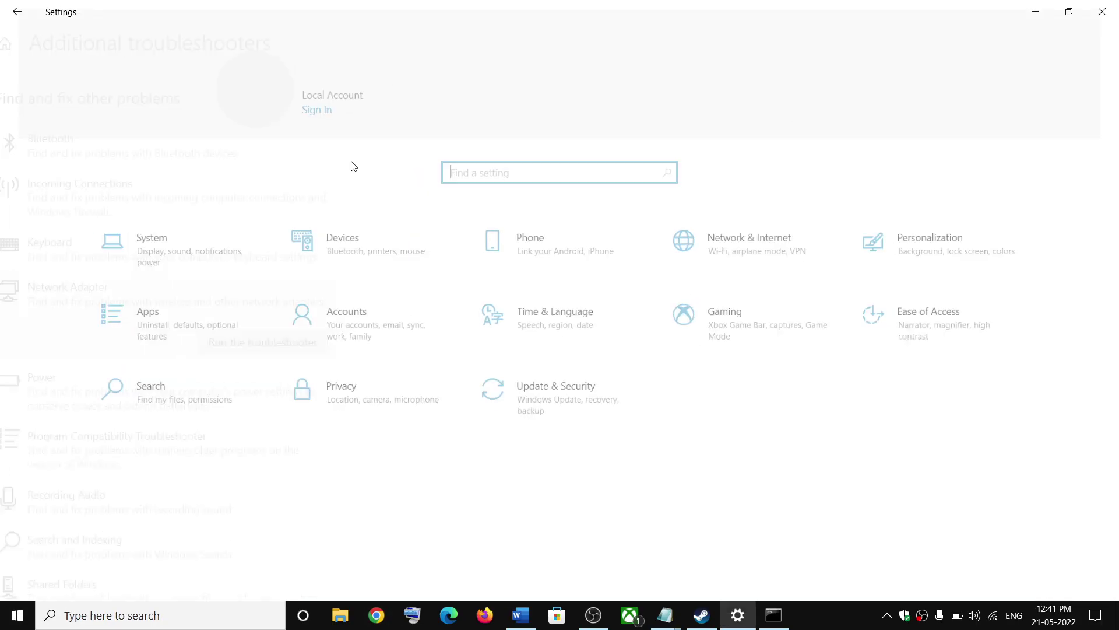
left_click(774, 256)
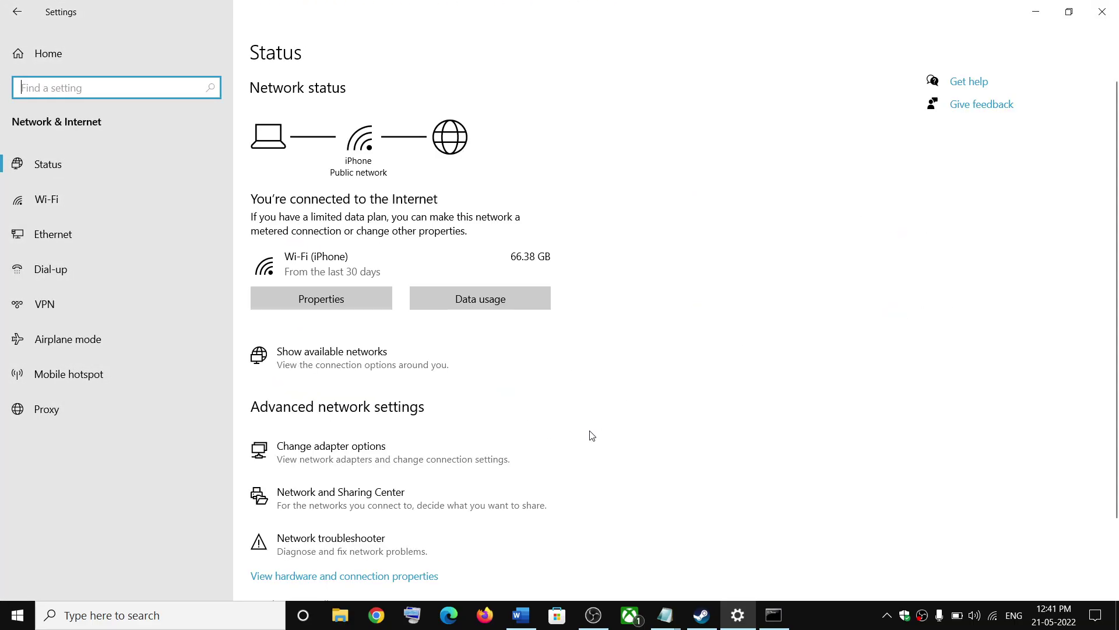
Step: Bring up the Network reset confirmation in Windows Settings, decline the reset, and close Settings
scroll(565, 426, "down", 3)
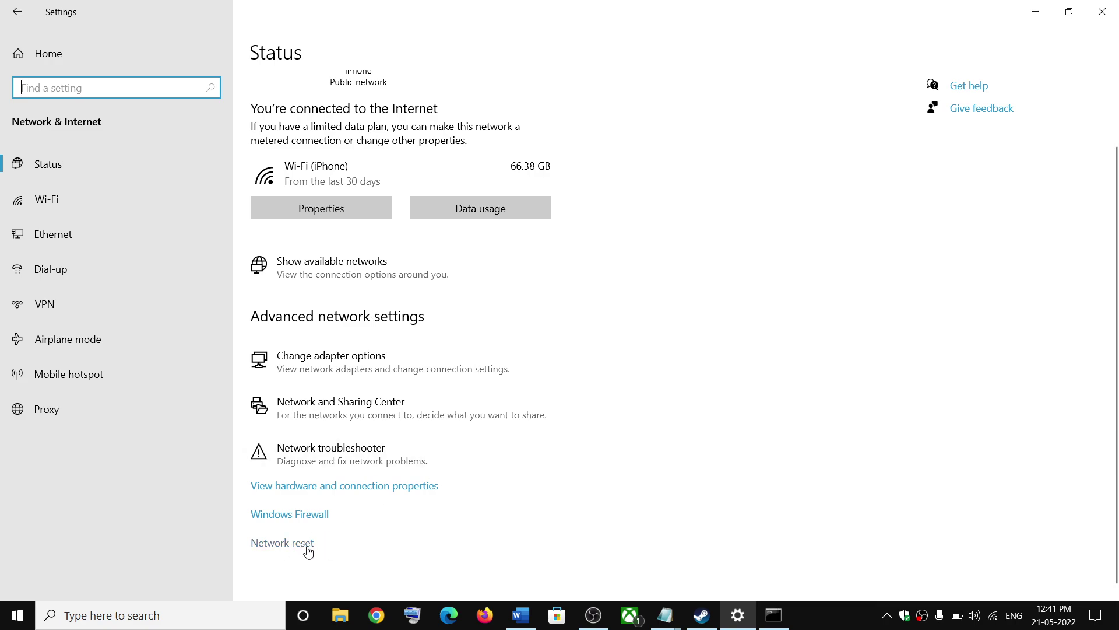
left_click(282, 543)
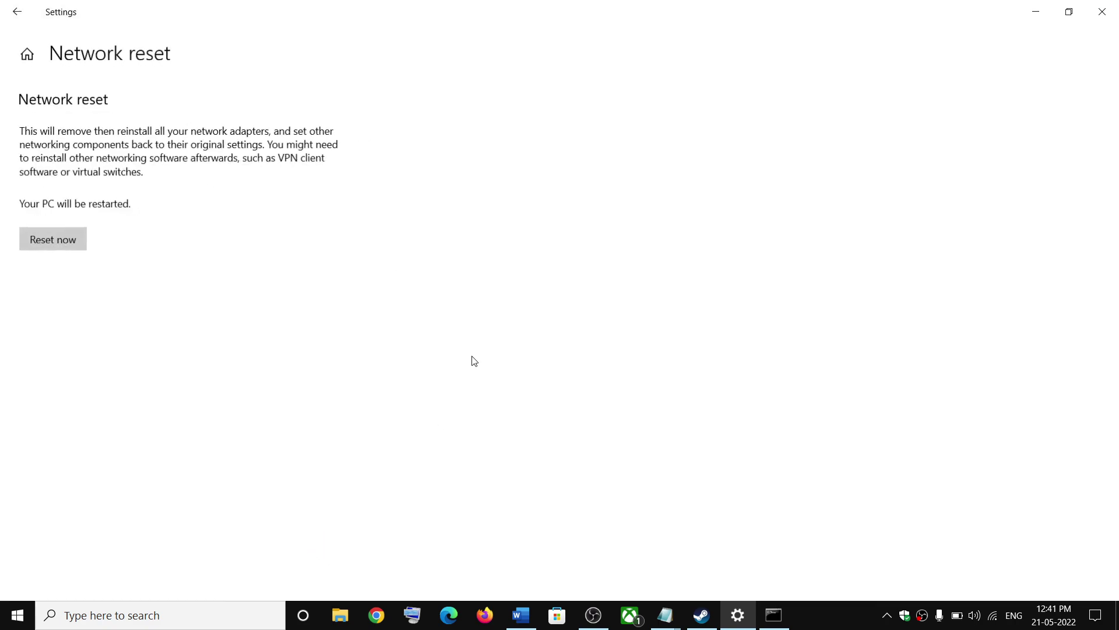
left_click(50, 241)
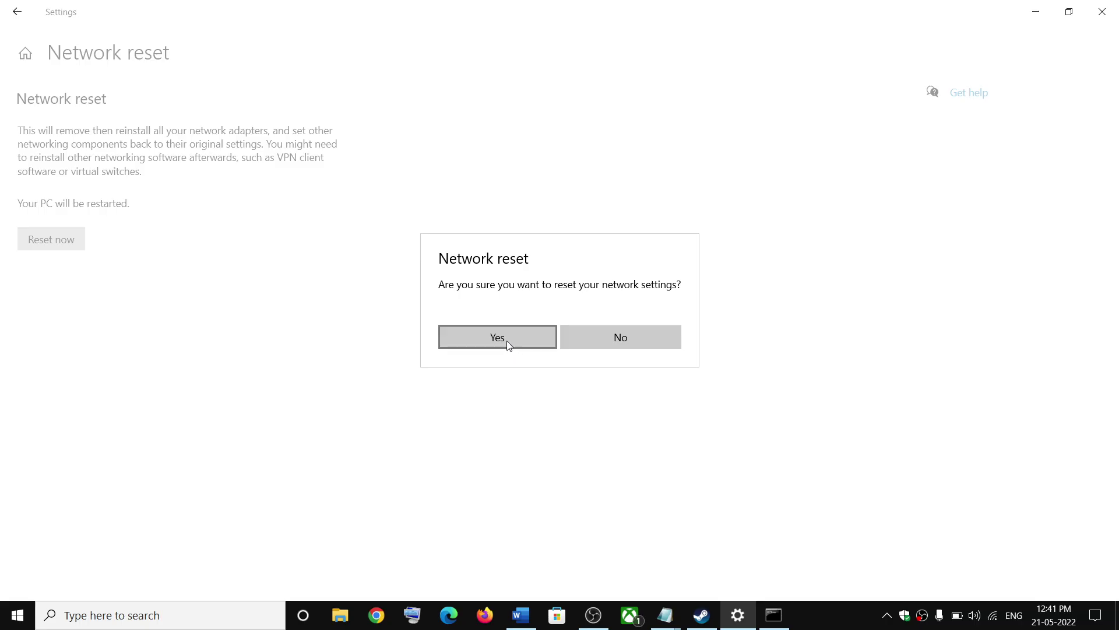
left_click(656, 341)
left_click(1102, 12)
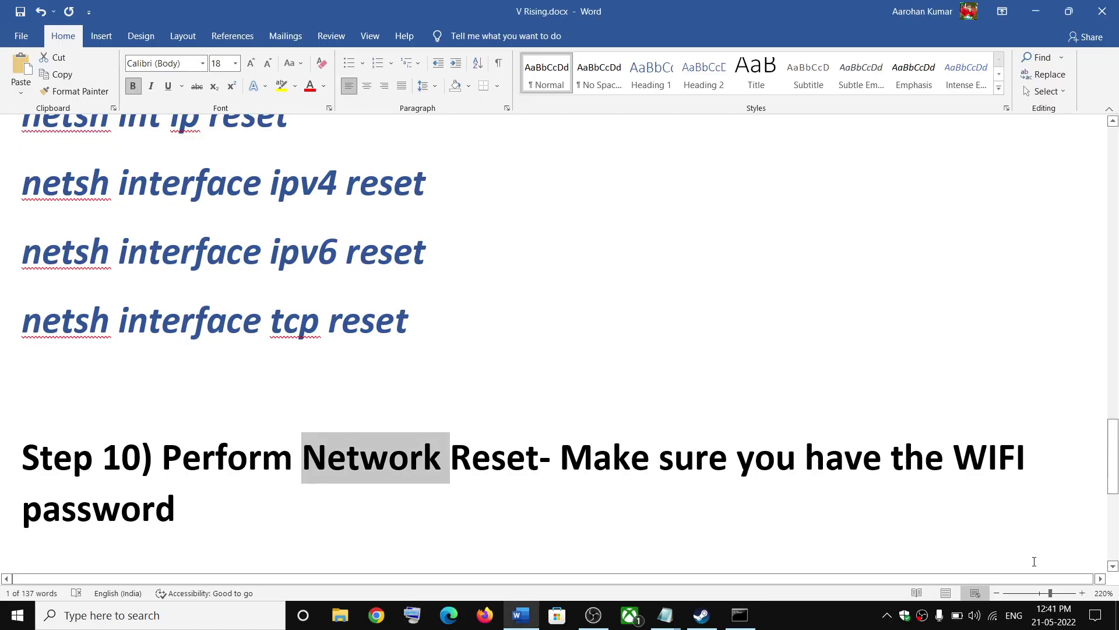
Step: Check the available Wi-Fi networks and highlight "Switch to a different network" in Step 11 of the Word document
left_click(993, 615)
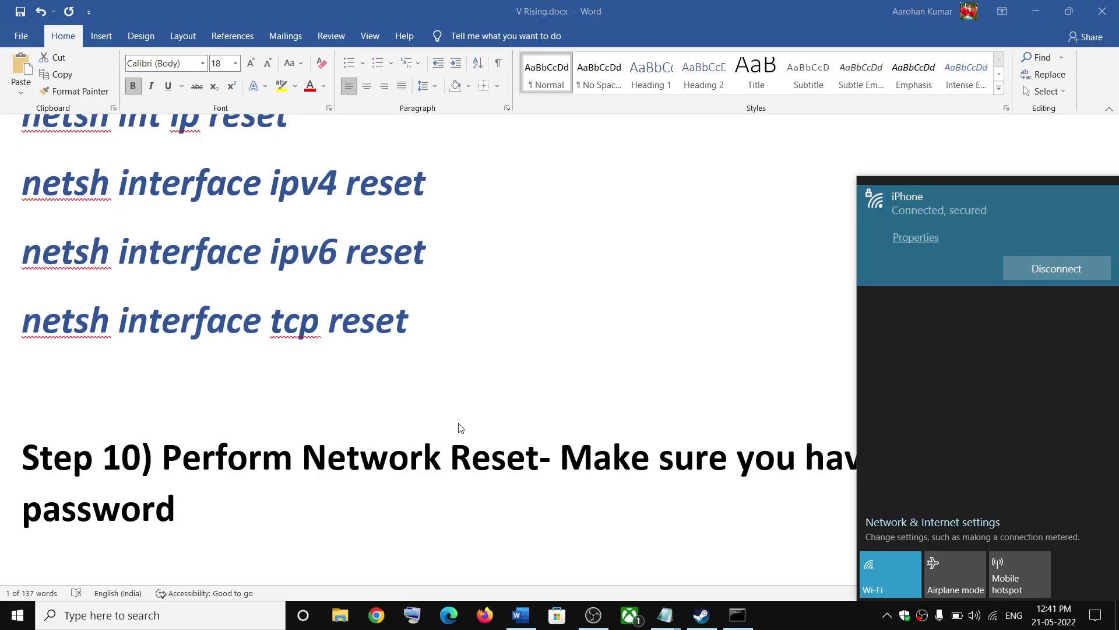
double_click(446, 452)
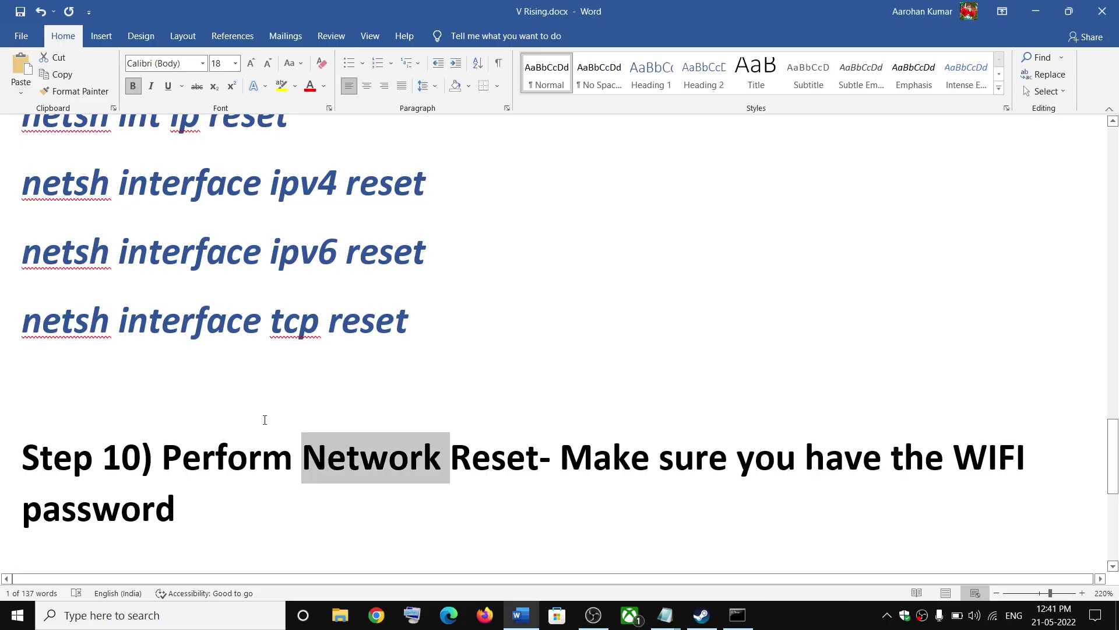
scroll(265, 420, "down", 3)
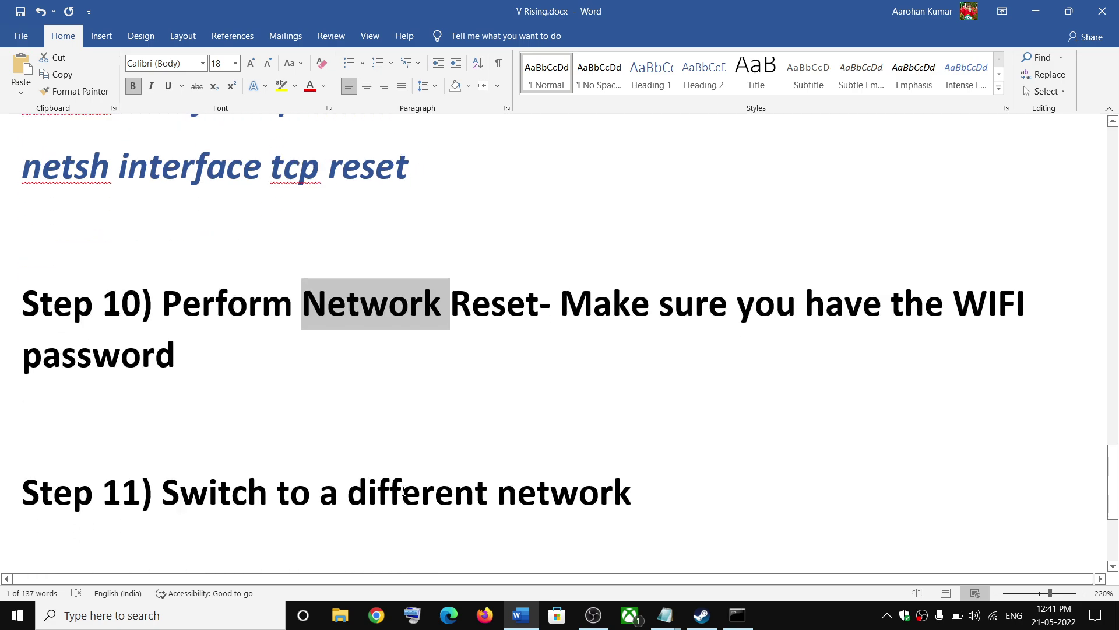
triple_click(403, 491)
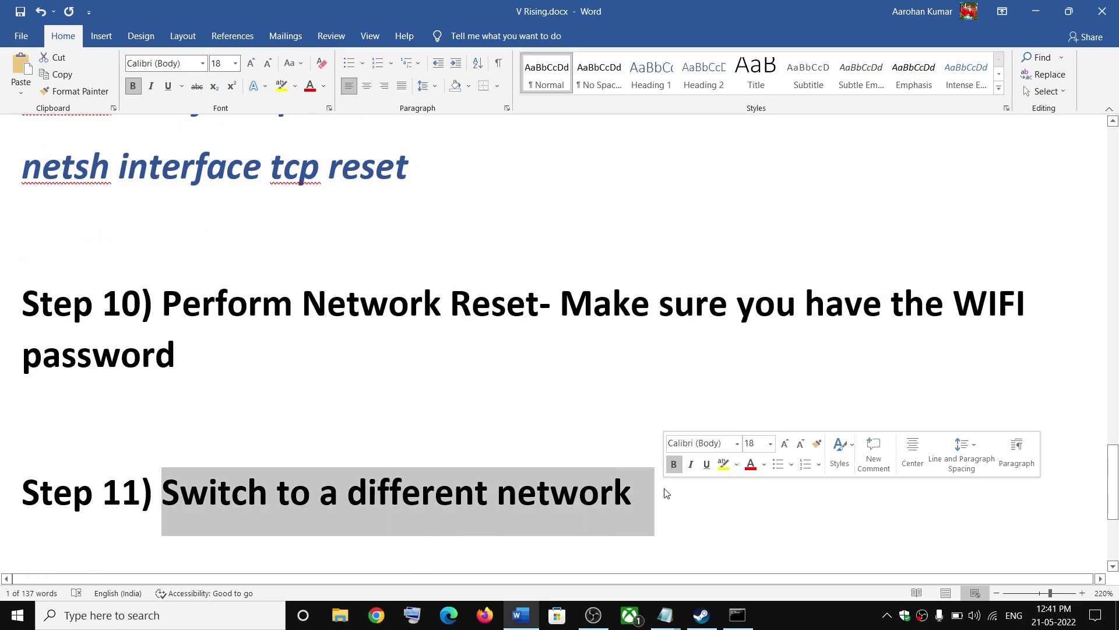
left_click(992, 617)
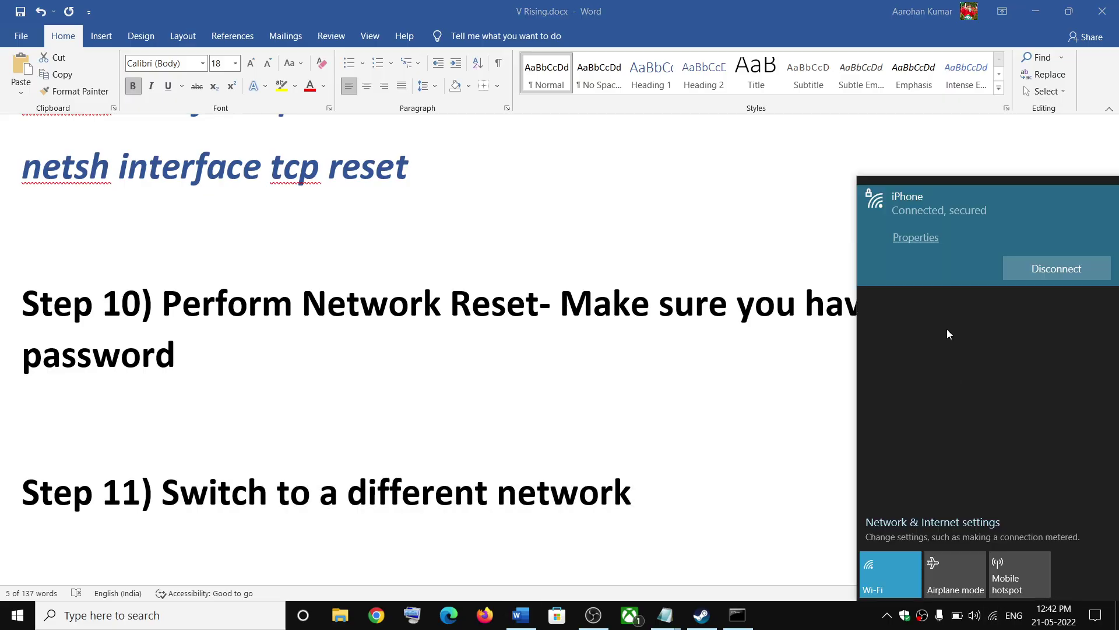
left_click(725, 425)
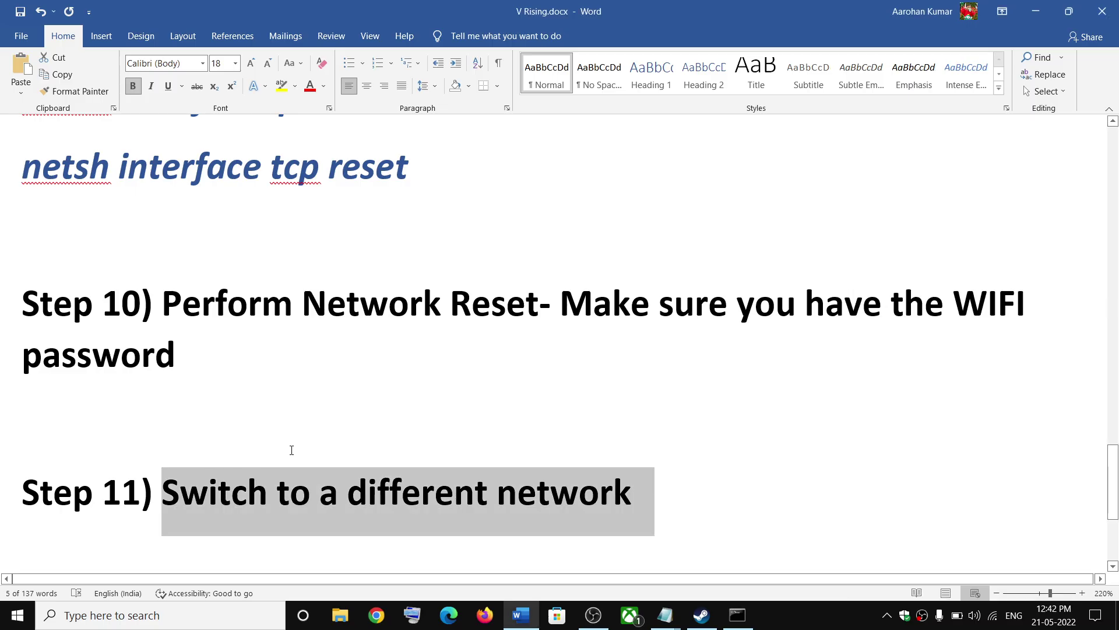
Step: Highlight the "Use Ethernet connection" wording of Step 12 in the Word document
scroll(290, 450, "down", 3)
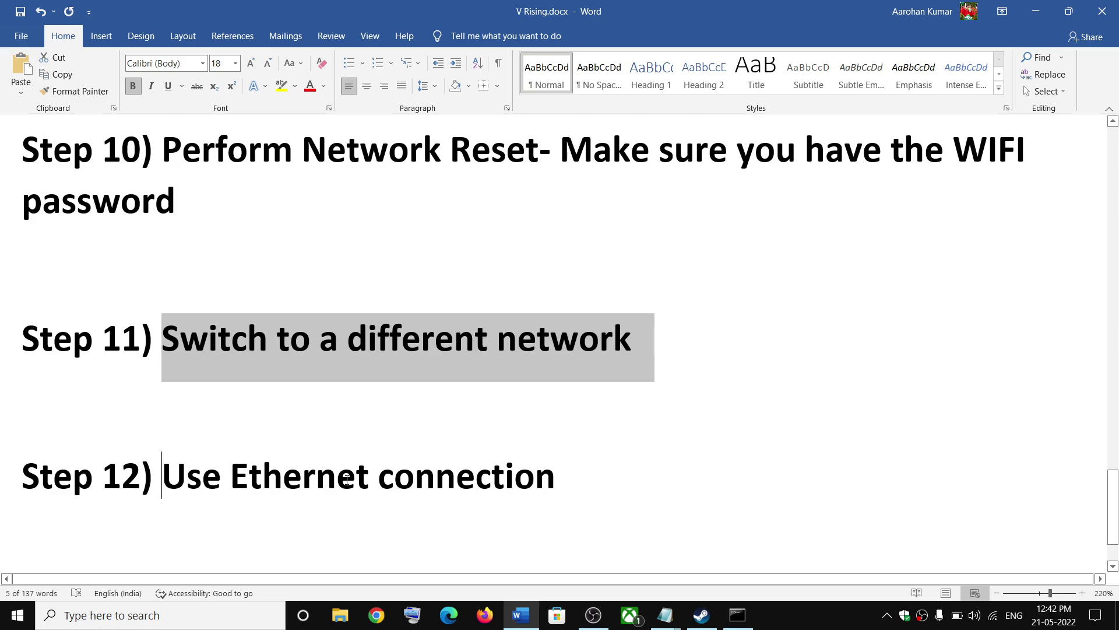
left_click_drag(347, 479, 610, 480)
left_click(249, 478)
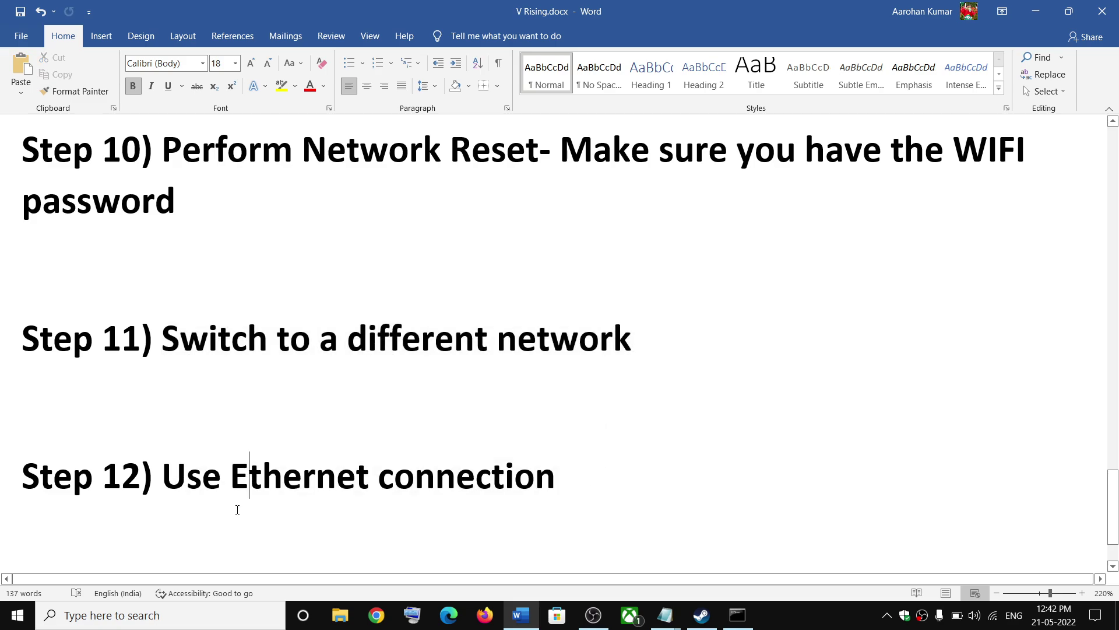
left_click_drag(235, 475, 555, 478)
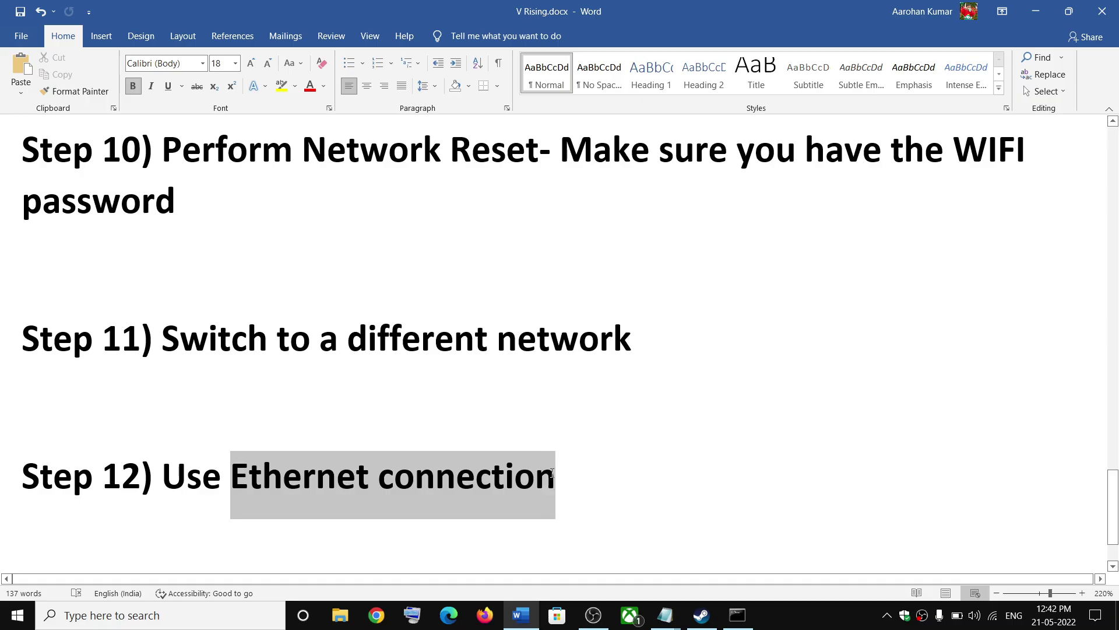
left_click(202, 477)
left_click_drag(155, 477, 557, 481)
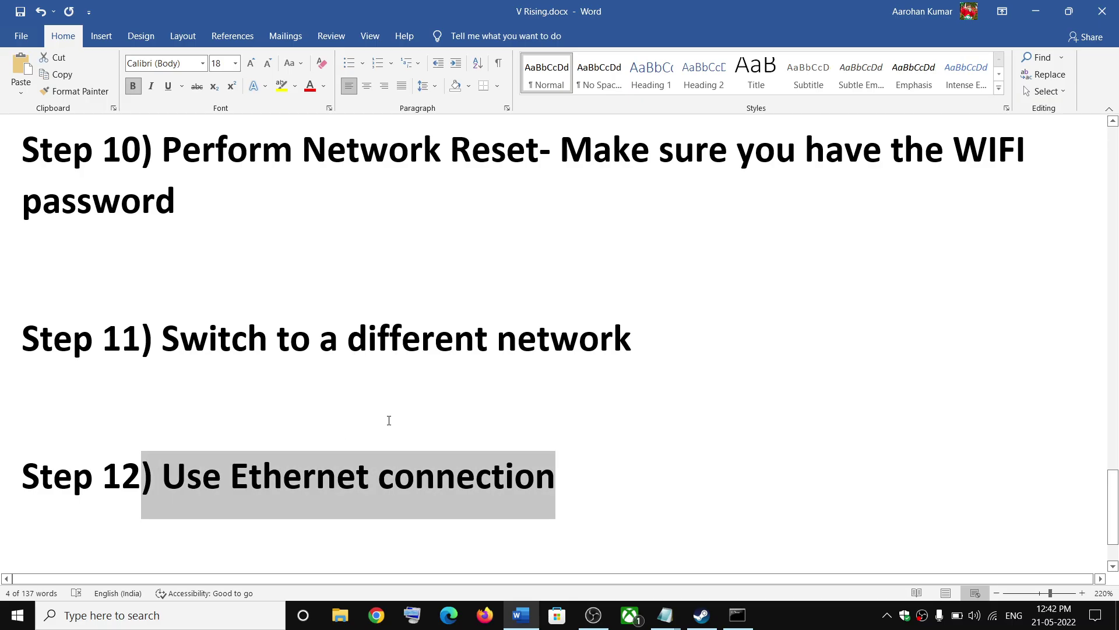
Step: Highlight "Update Windows" in Step 13, run a Windows Update check in Settings, and return to the Word document
scroll(389, 420, "down", 2)
left_click_drag(173, 520, 461, 524)
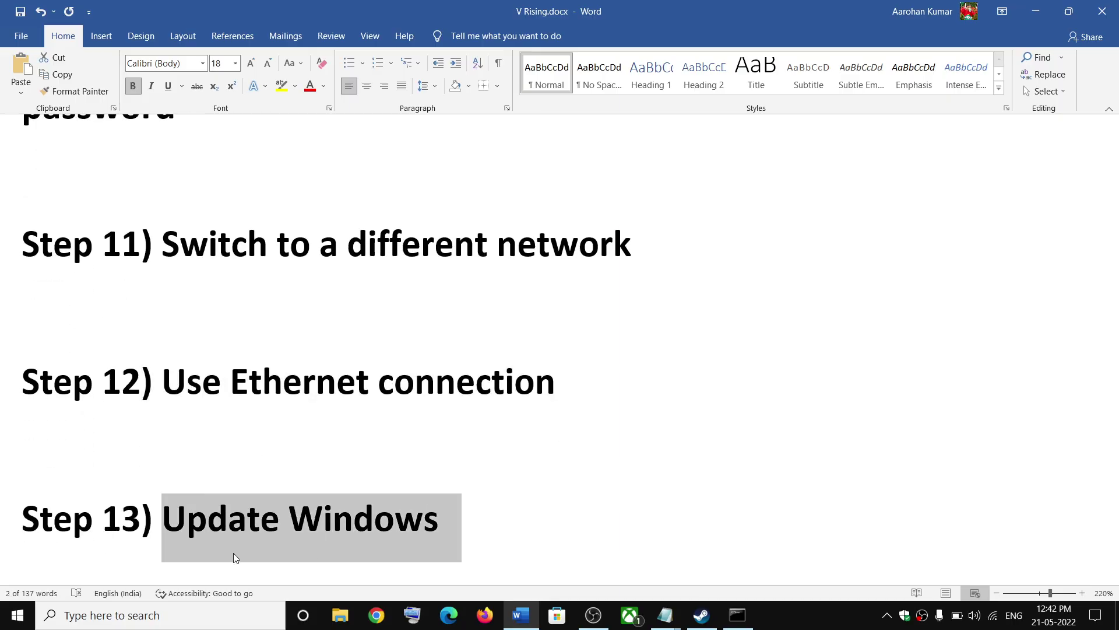
left_click(20, 624)
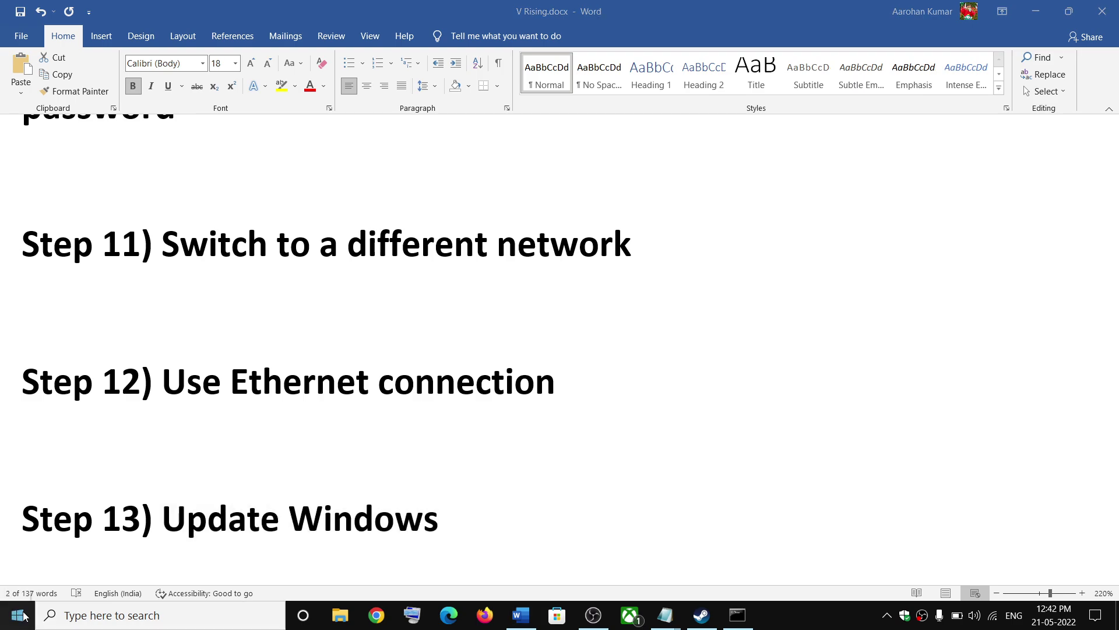
left_click(149, 552)
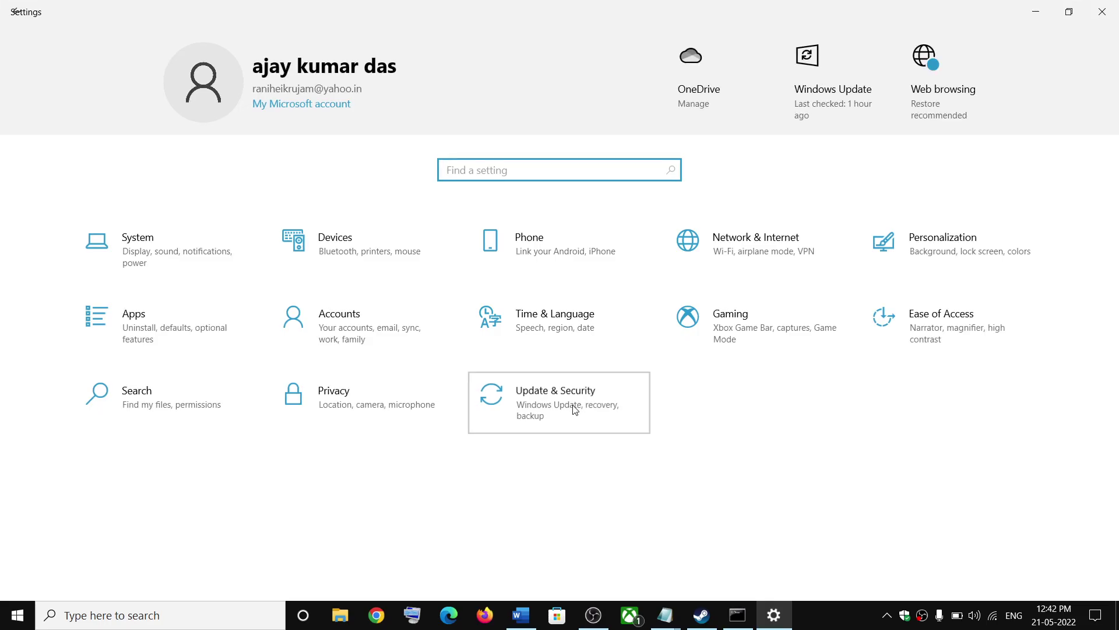
left_click(572, 408)
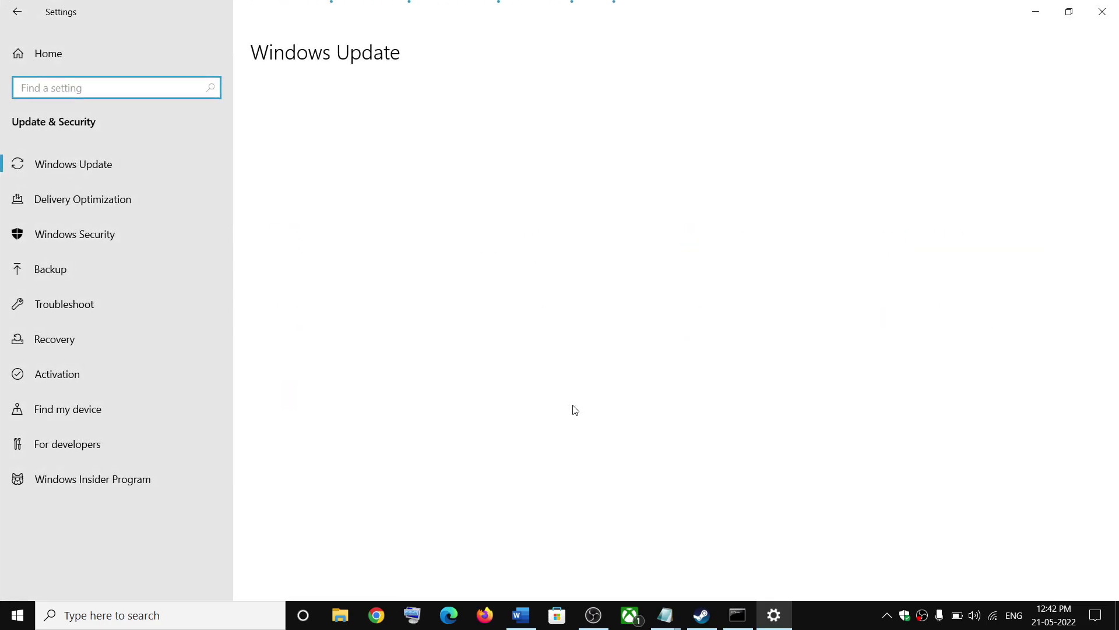
left_click(341, 142)
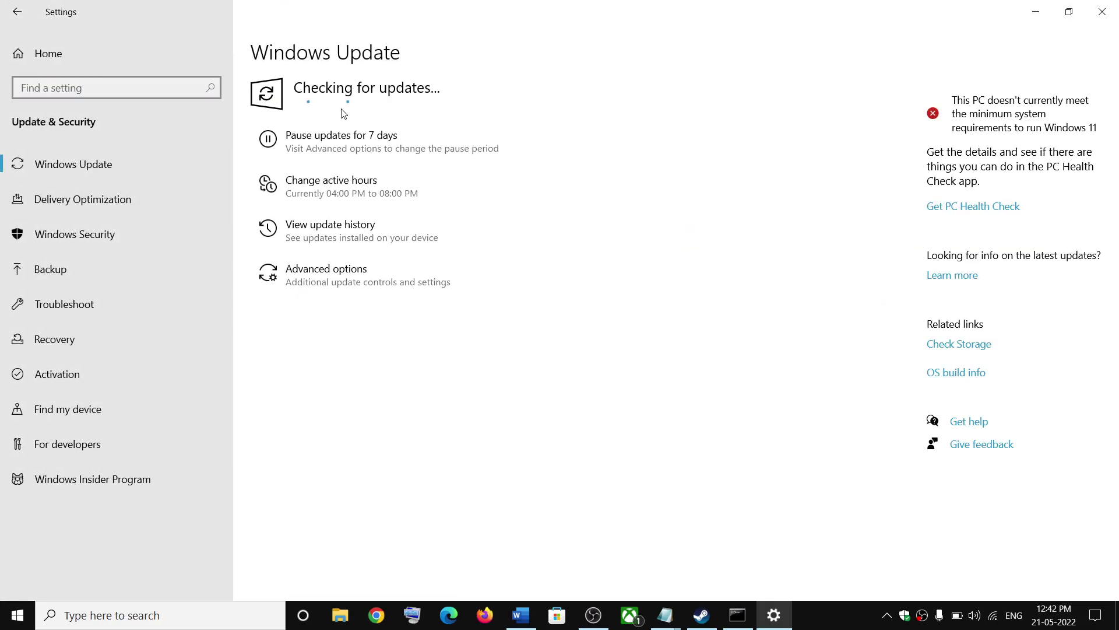
left_click(1036, 12)
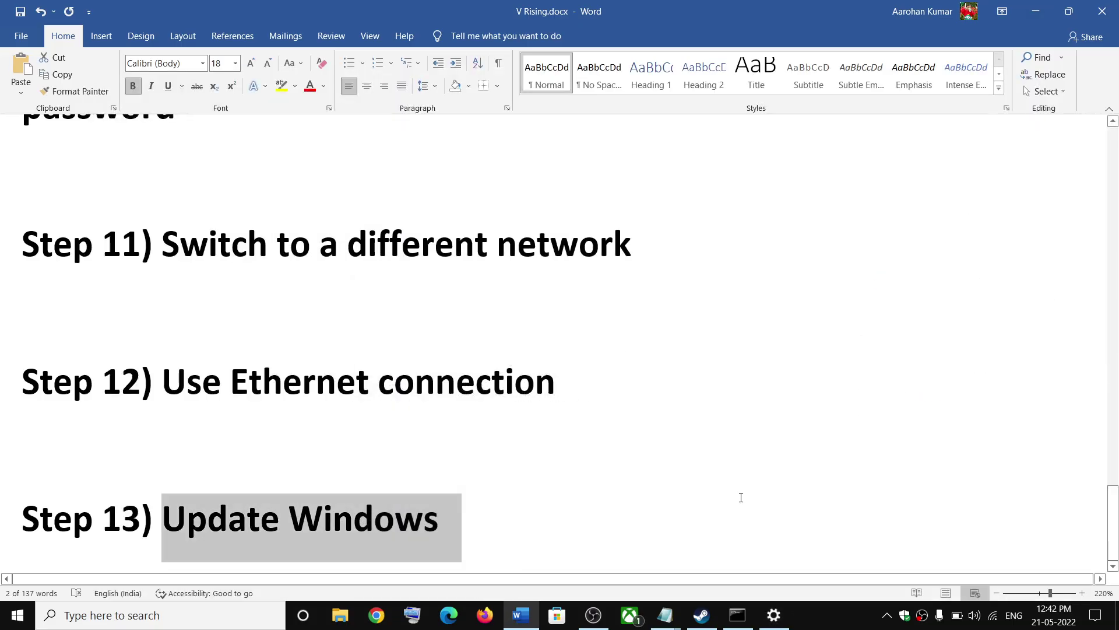
Step: Switch to the V Rising library page in Steam
left_click(701, 615)
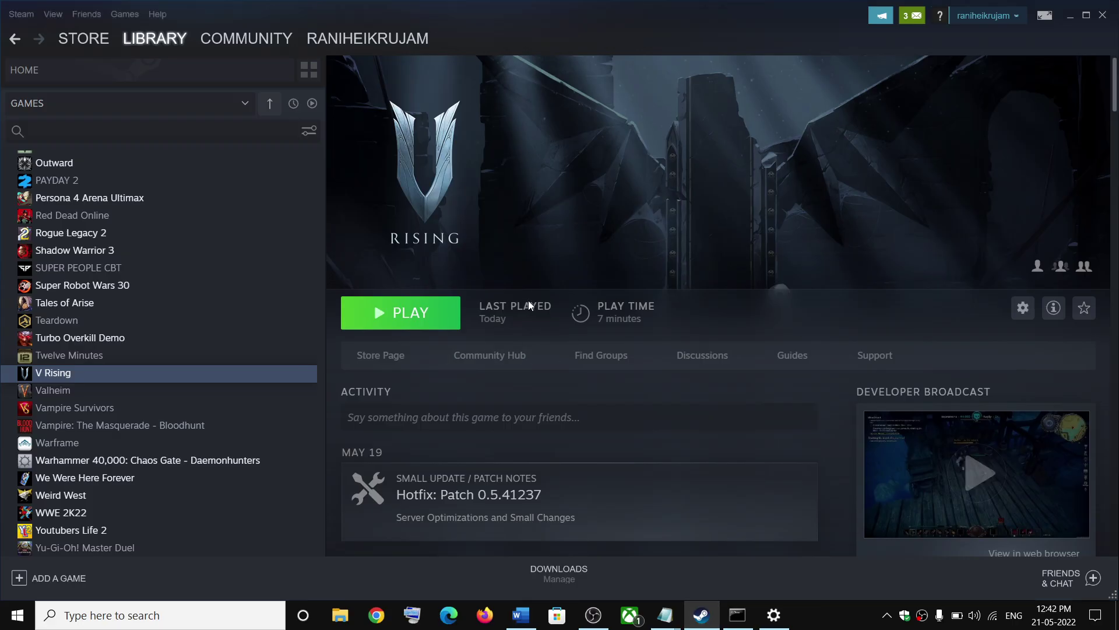